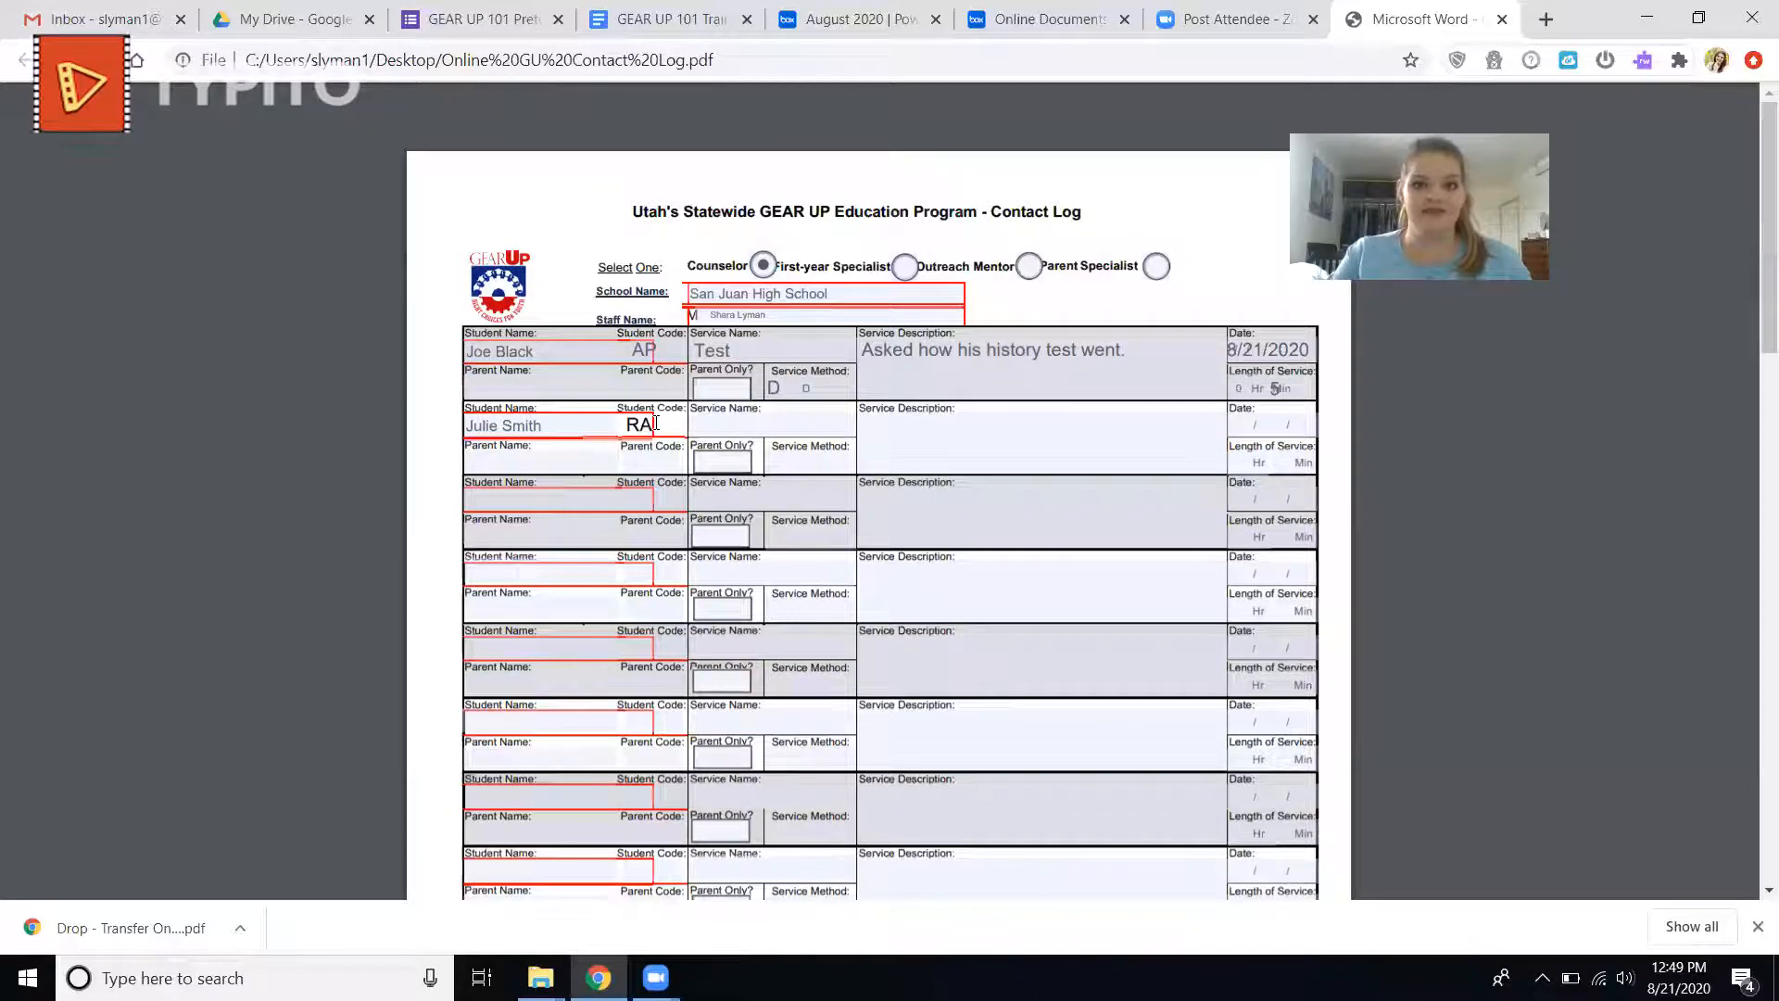
# Enter "Concurrent Enrollment" as the service name of the second log entry.
pyautogui.click(723, 423)
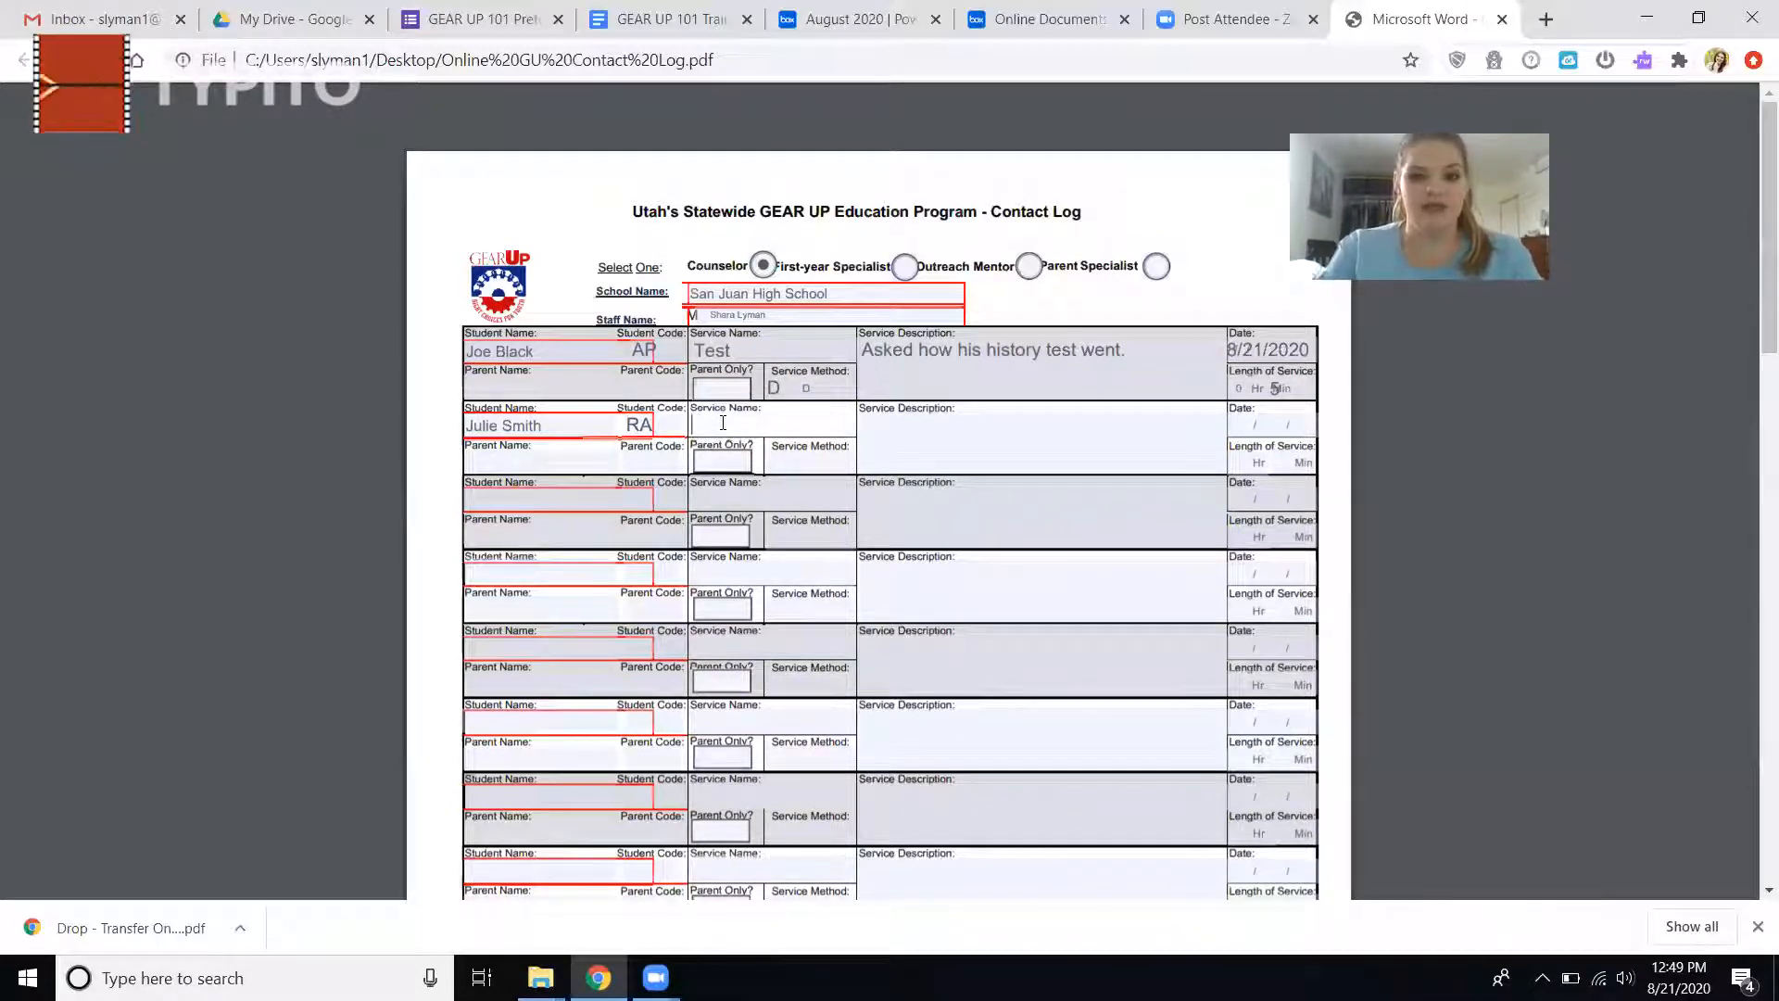
pyautogui.write('Concurrent Enr')
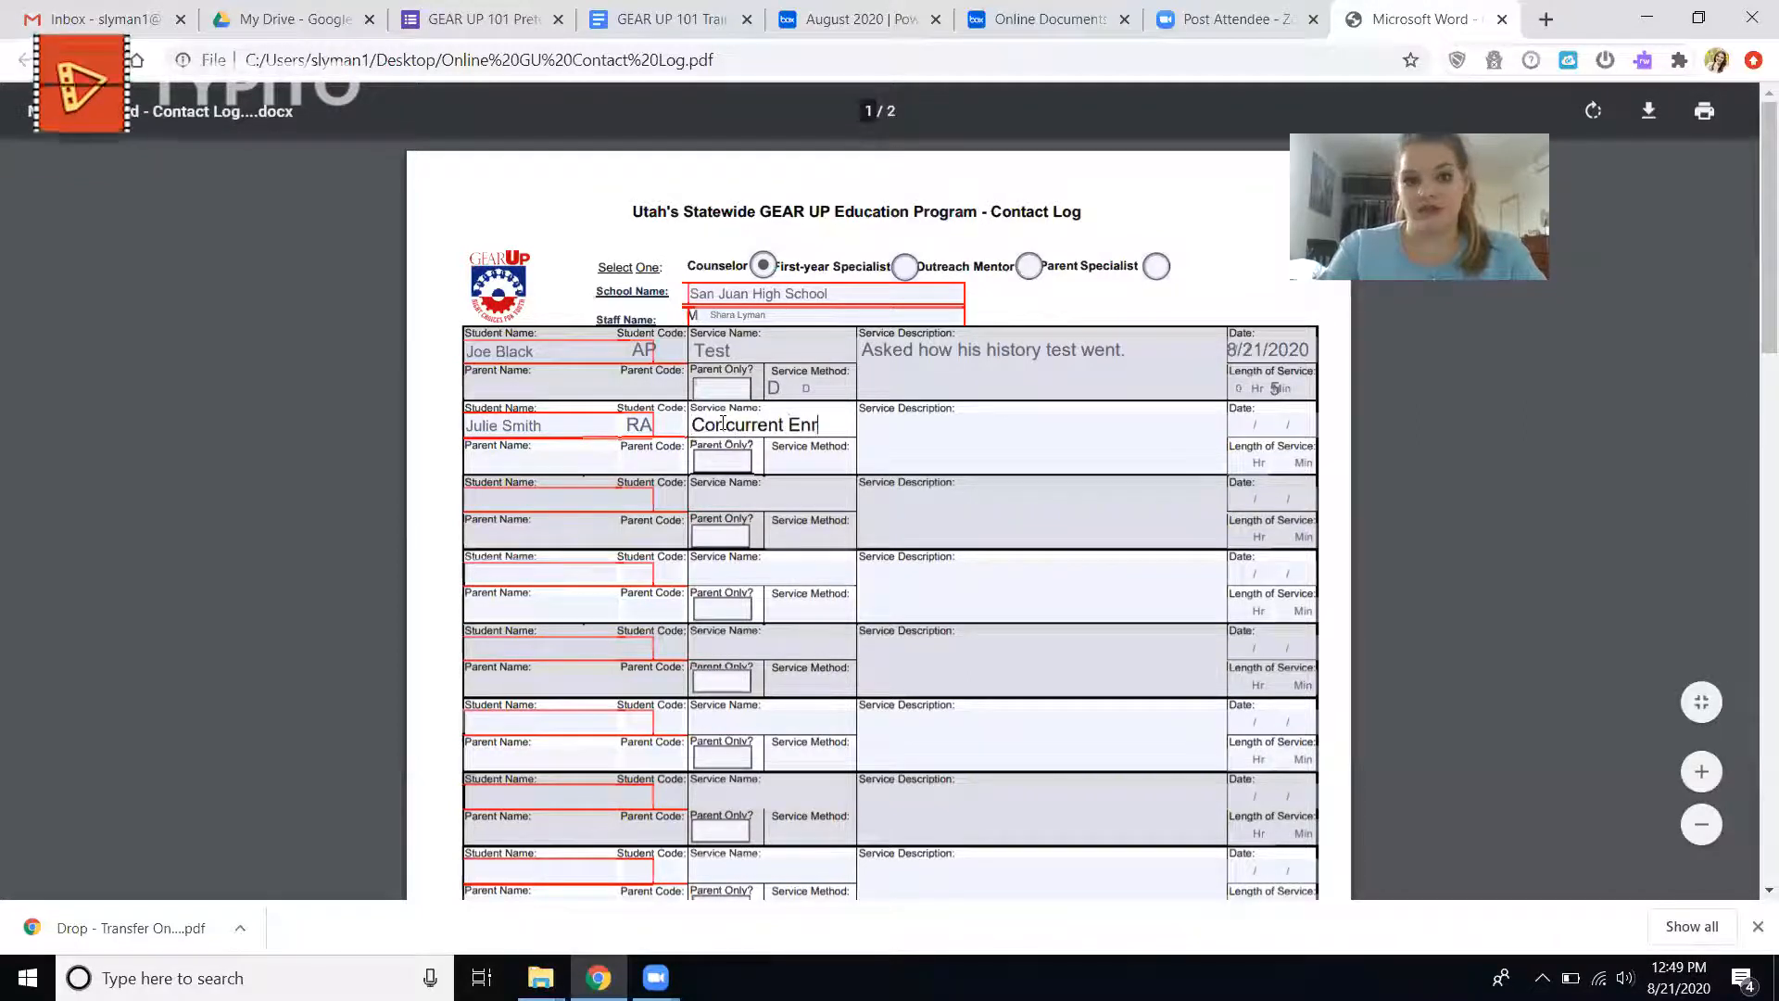
pyautogui.write('ollment')
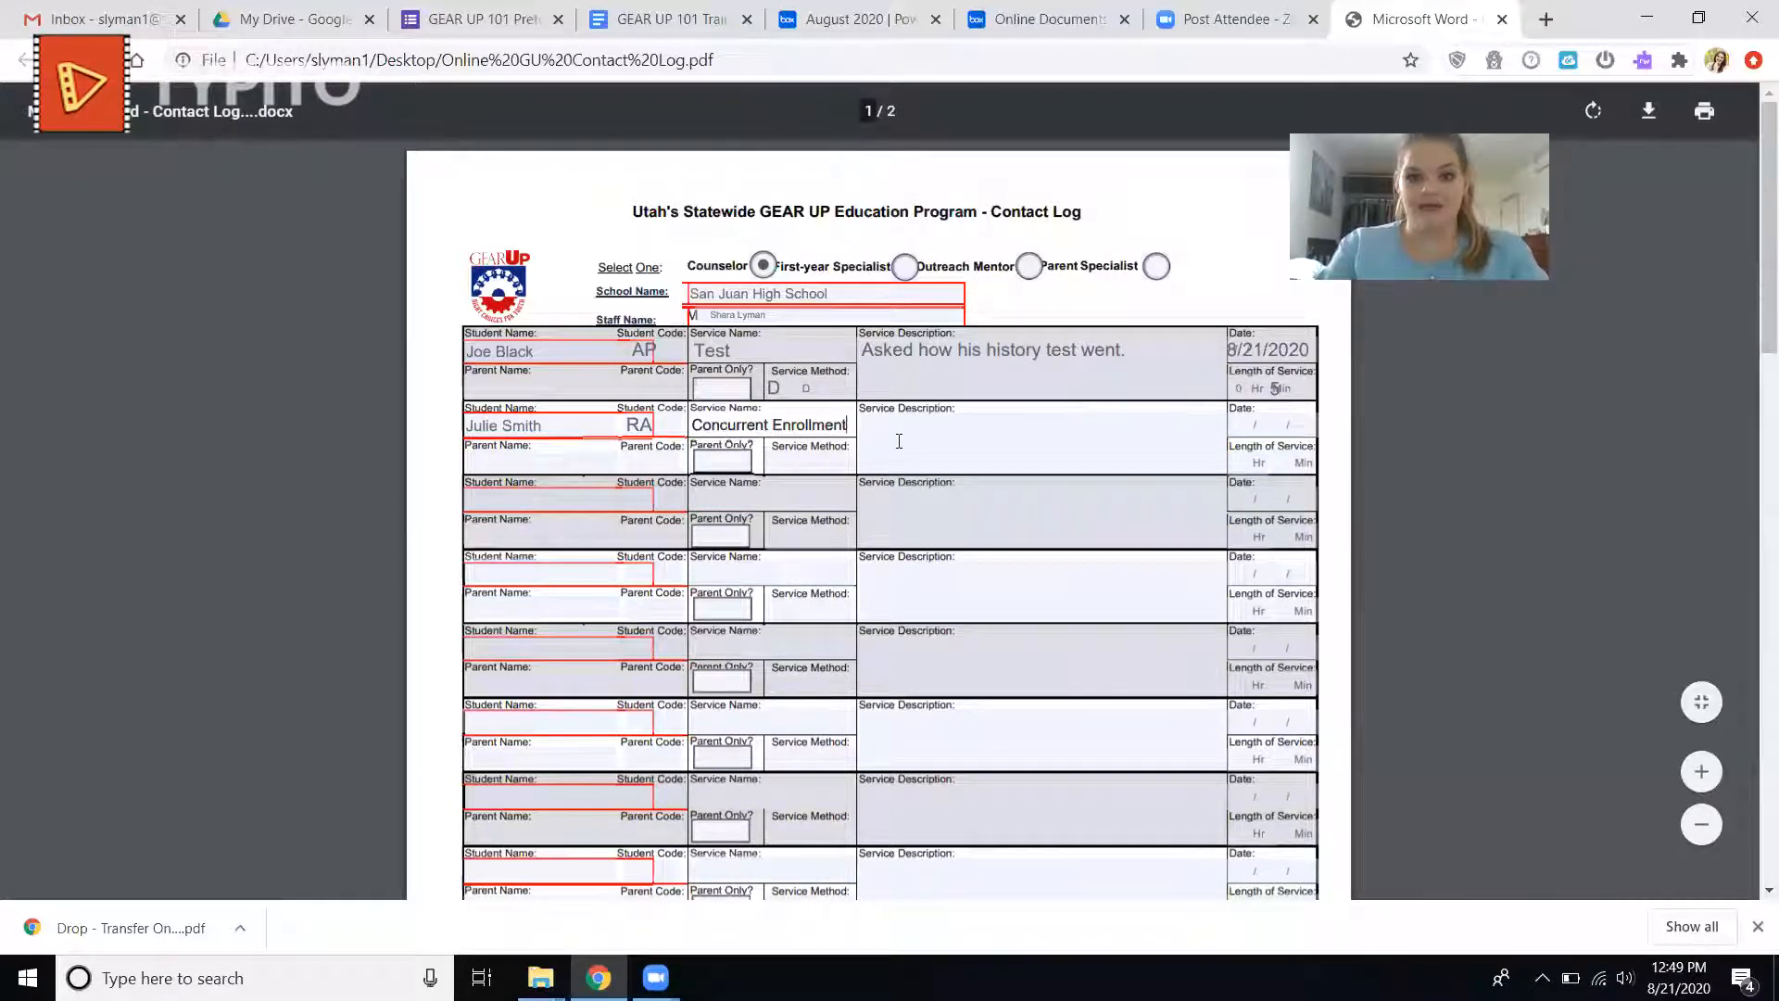
# Describe the second entry's service as "Student asked questions about concurrent enrollment.".
pyautogui.click(899, 441)
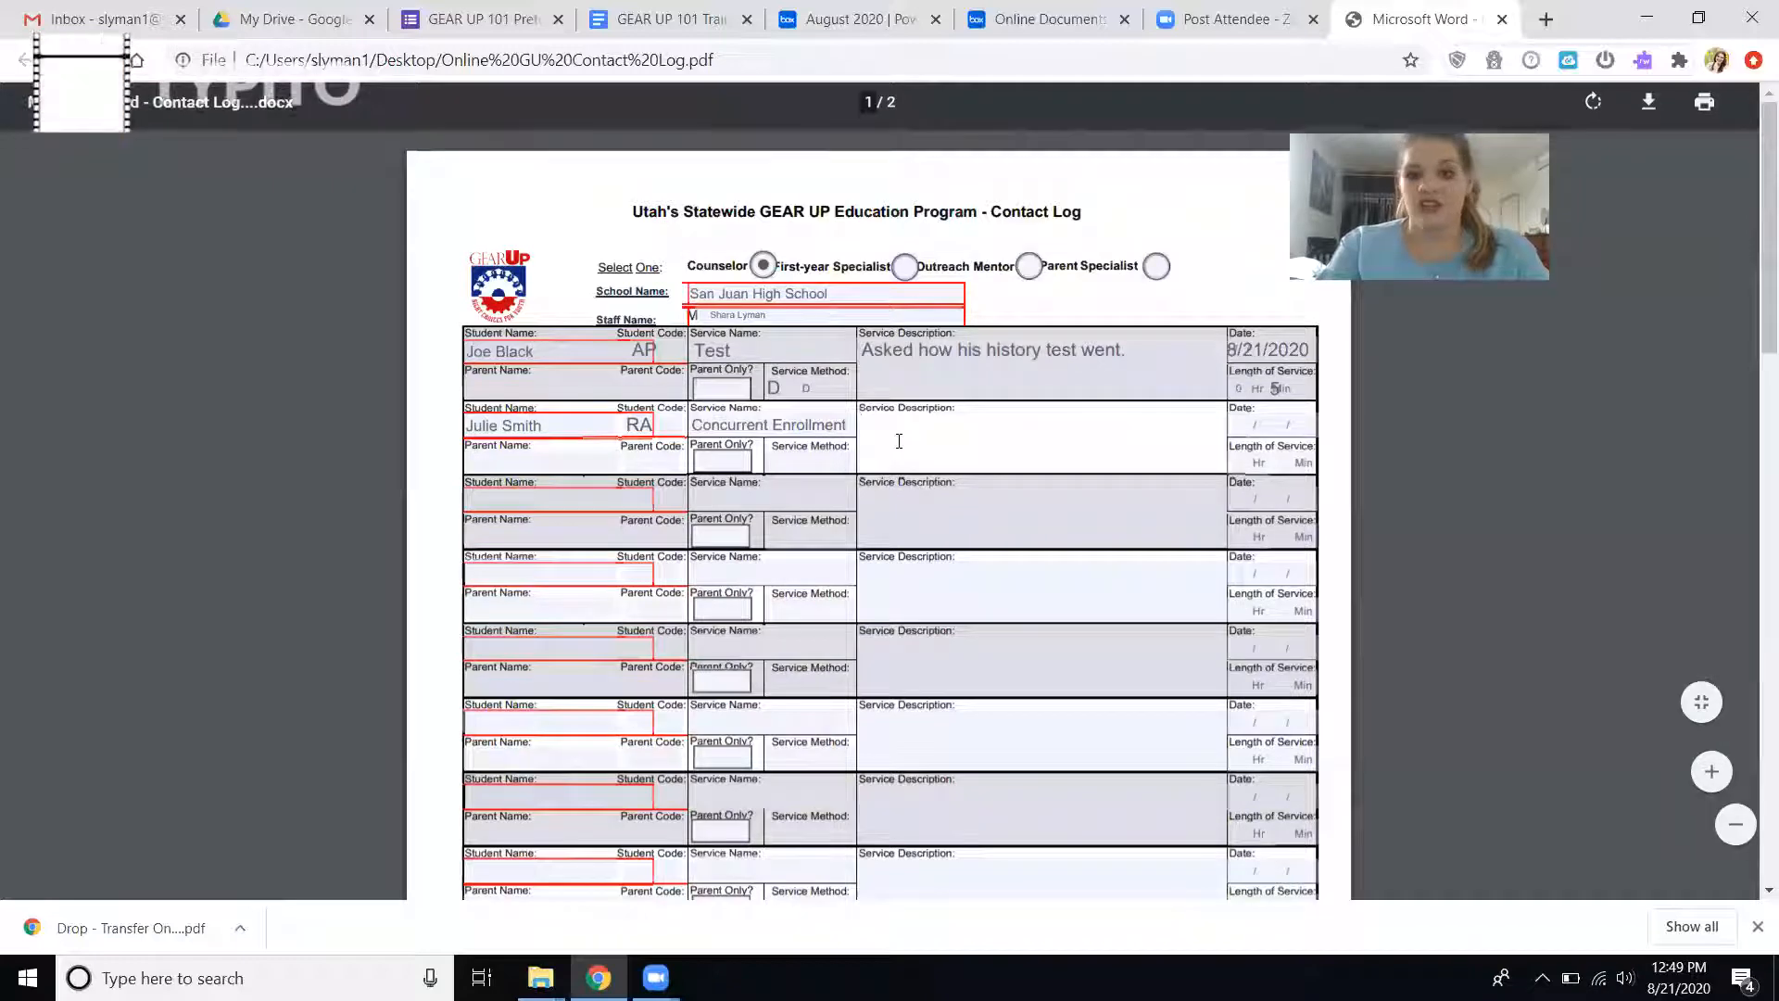
pyautogui.write('Student asked que')
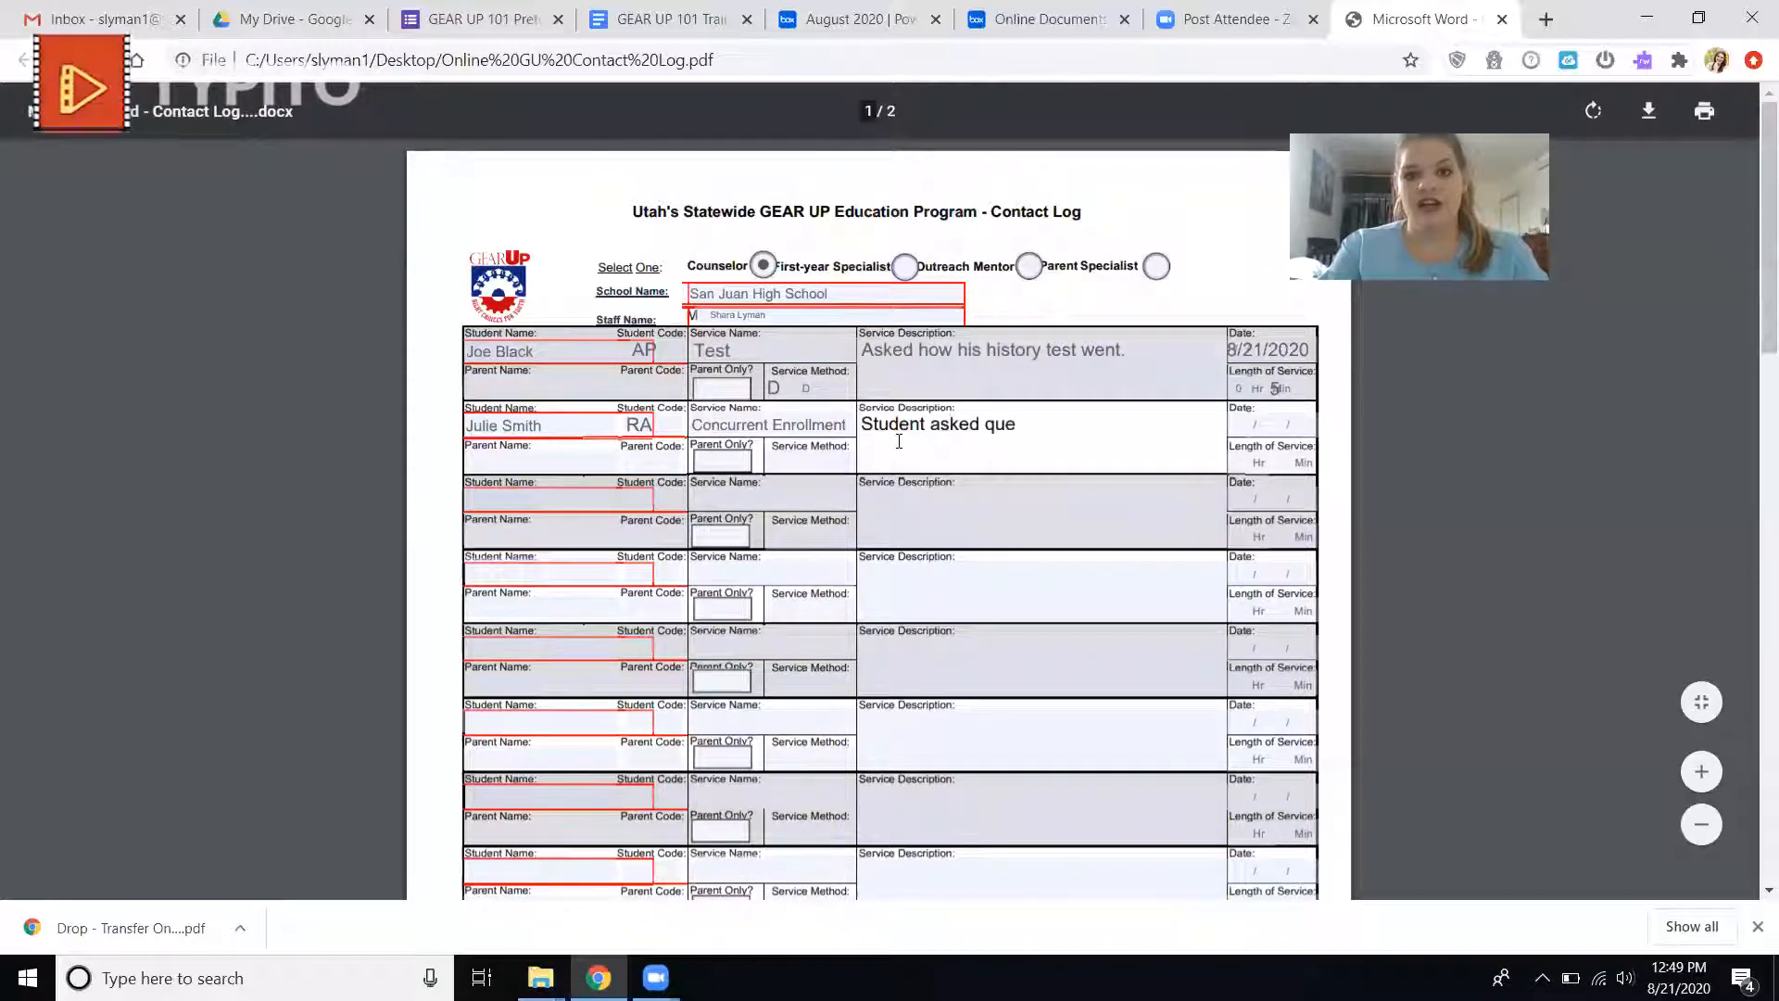
pyautogui.write('stions a')
pyautogui.press('BackSpace')
pyautogui.press('BackSpace')
pyautogui.press('BackSpace')
pyautogui.press('BackSpace')
pyautogui.press('BackSpace')
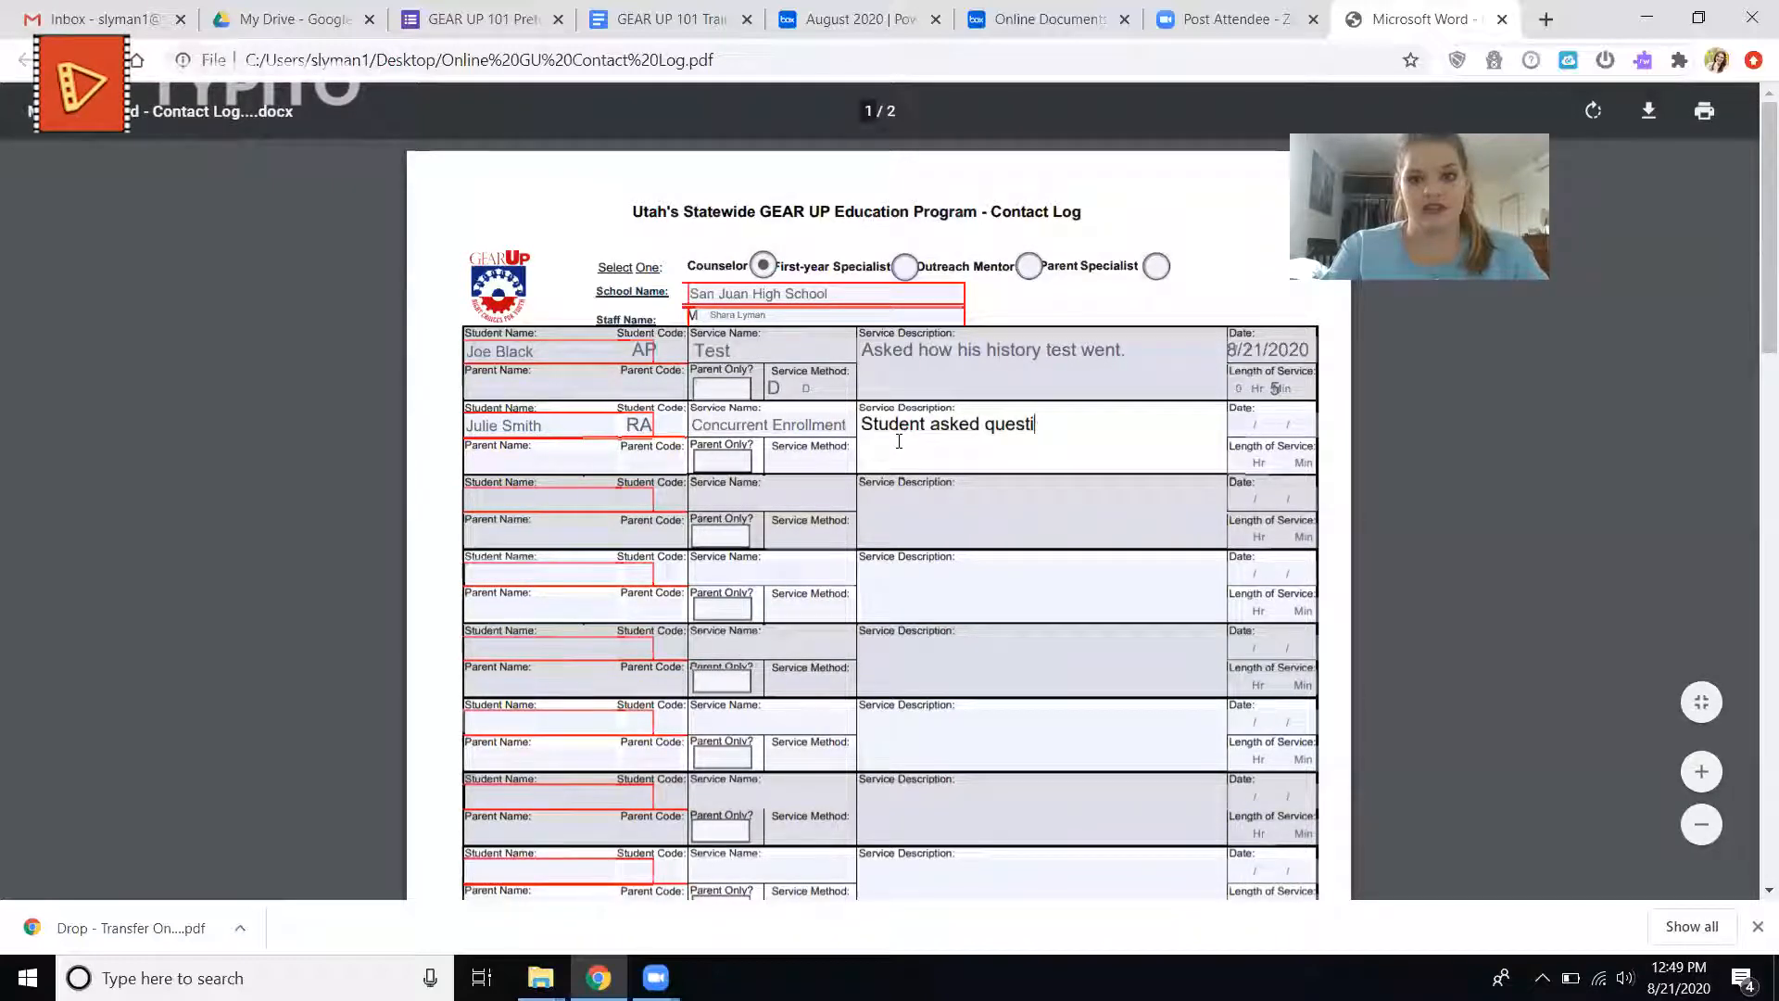
pyautogui.write('ons about concurre')
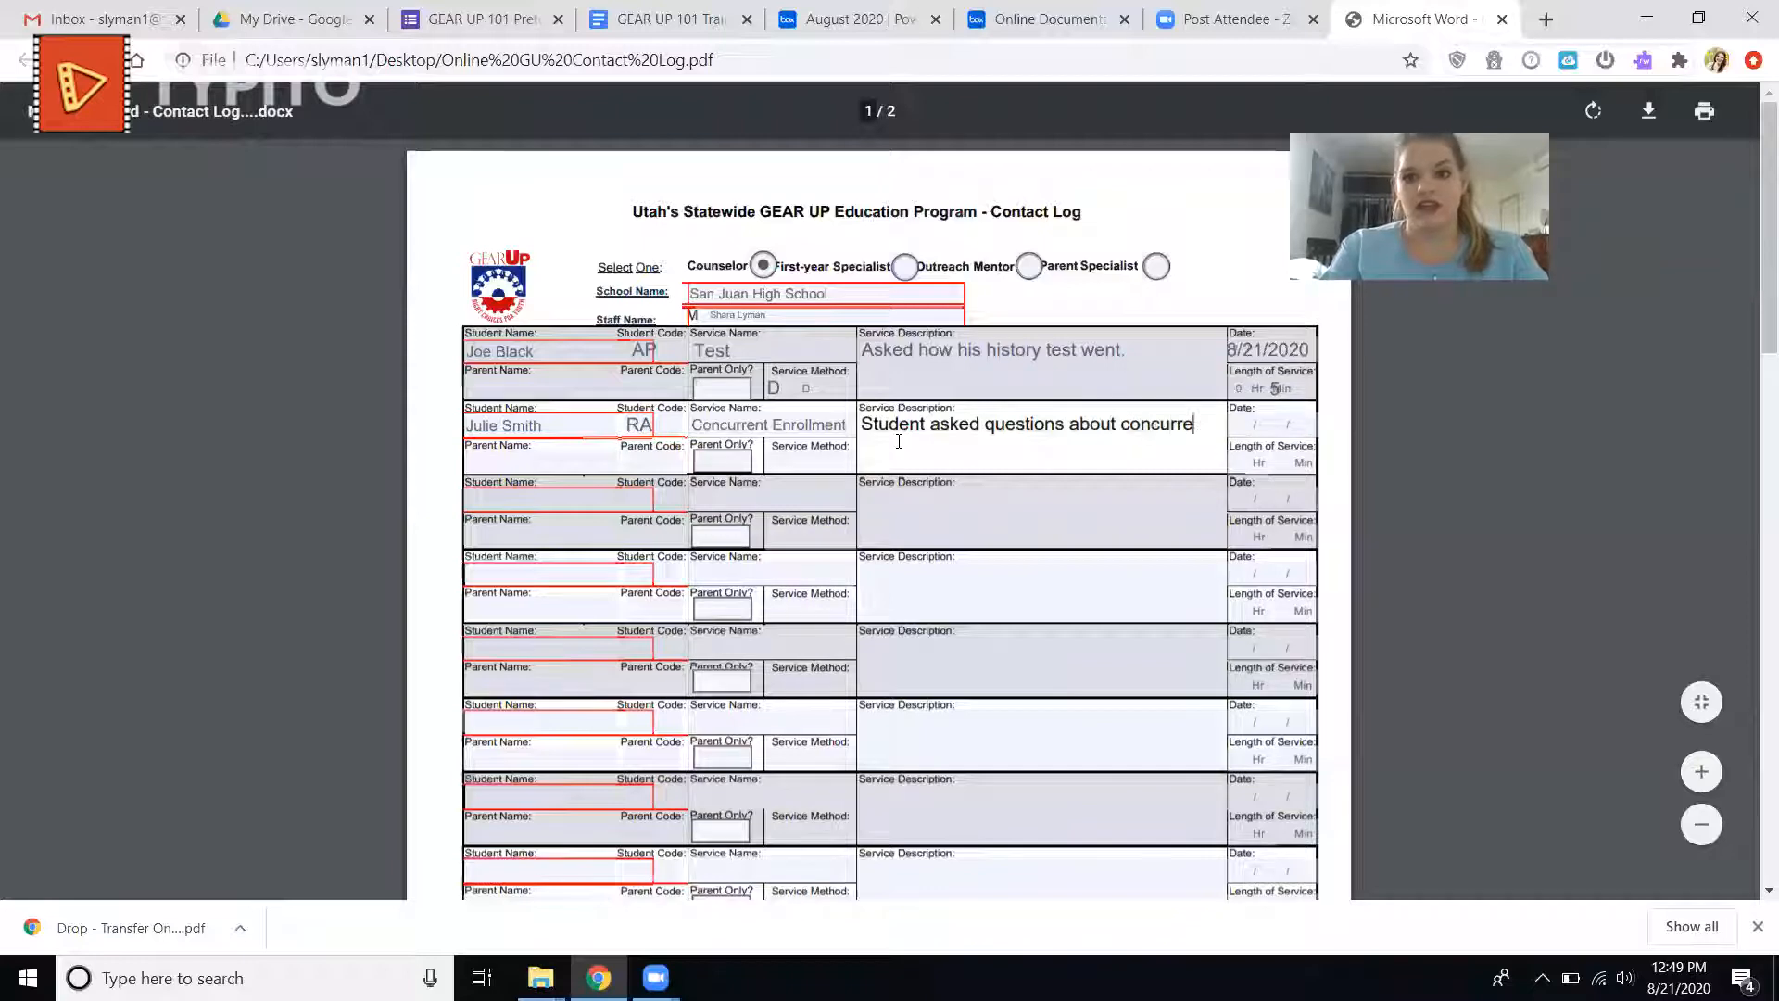
pyautogui.write('nt enrollment.')
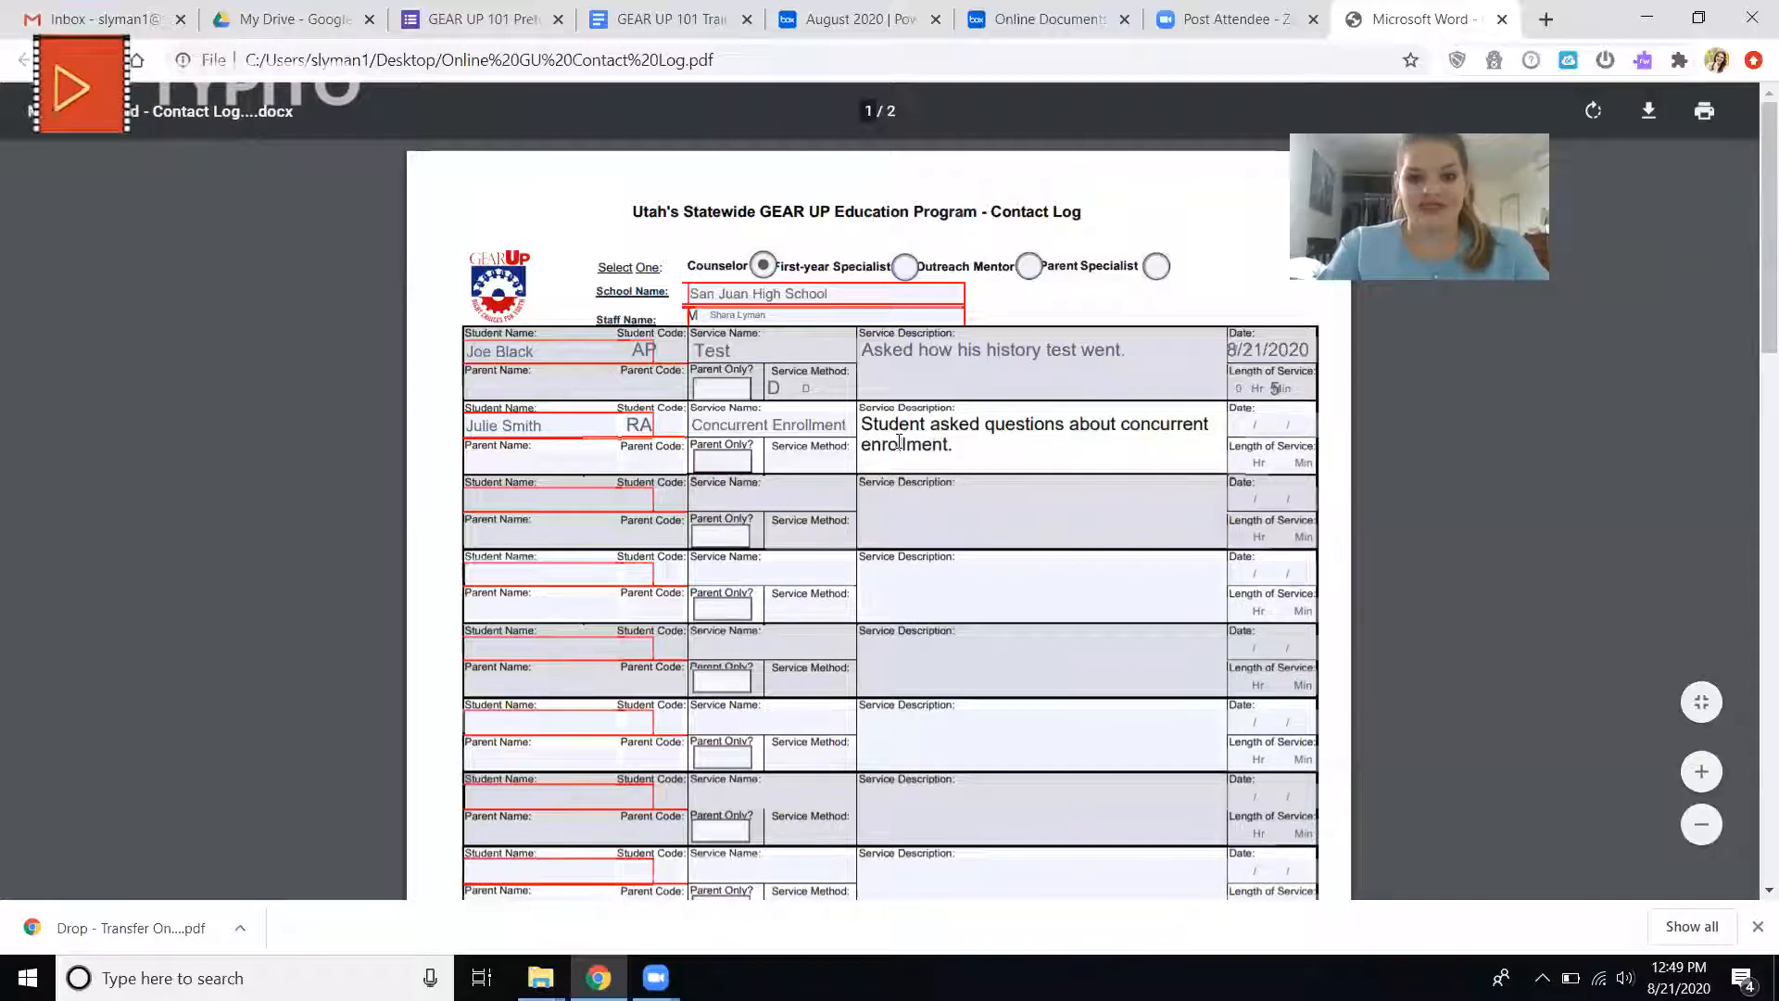
pyautogui.write(' (')
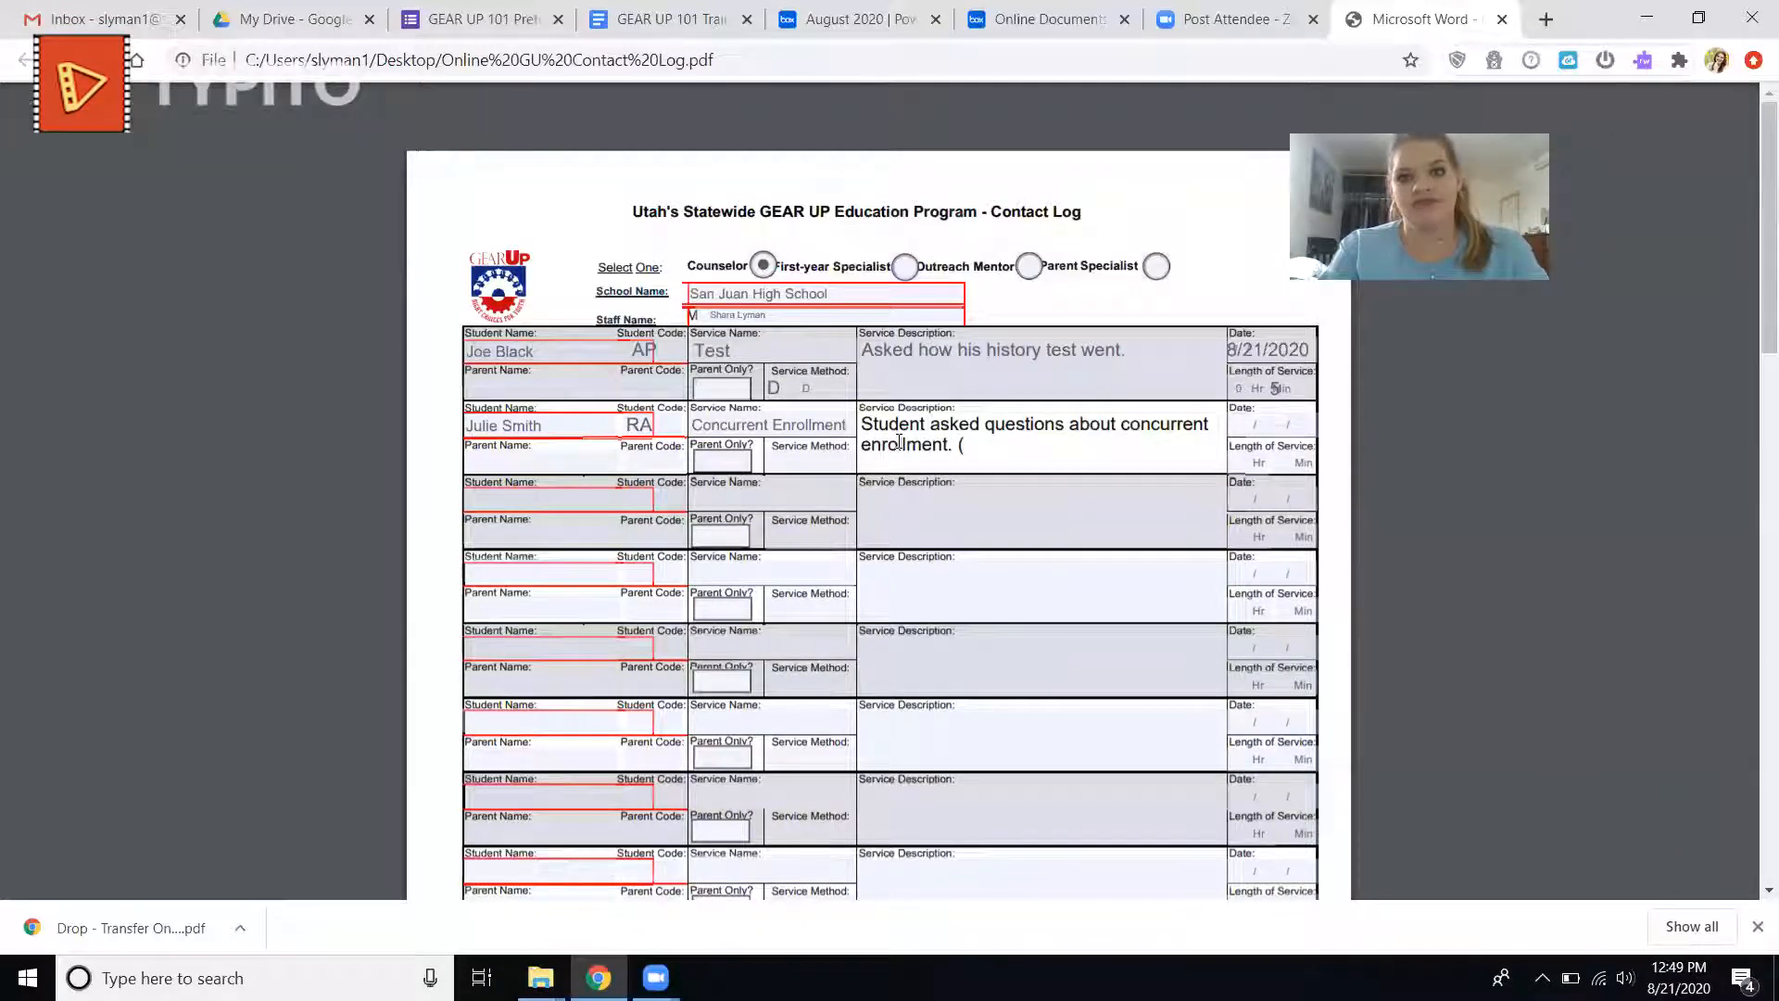
pyautogui.write('progarm re')
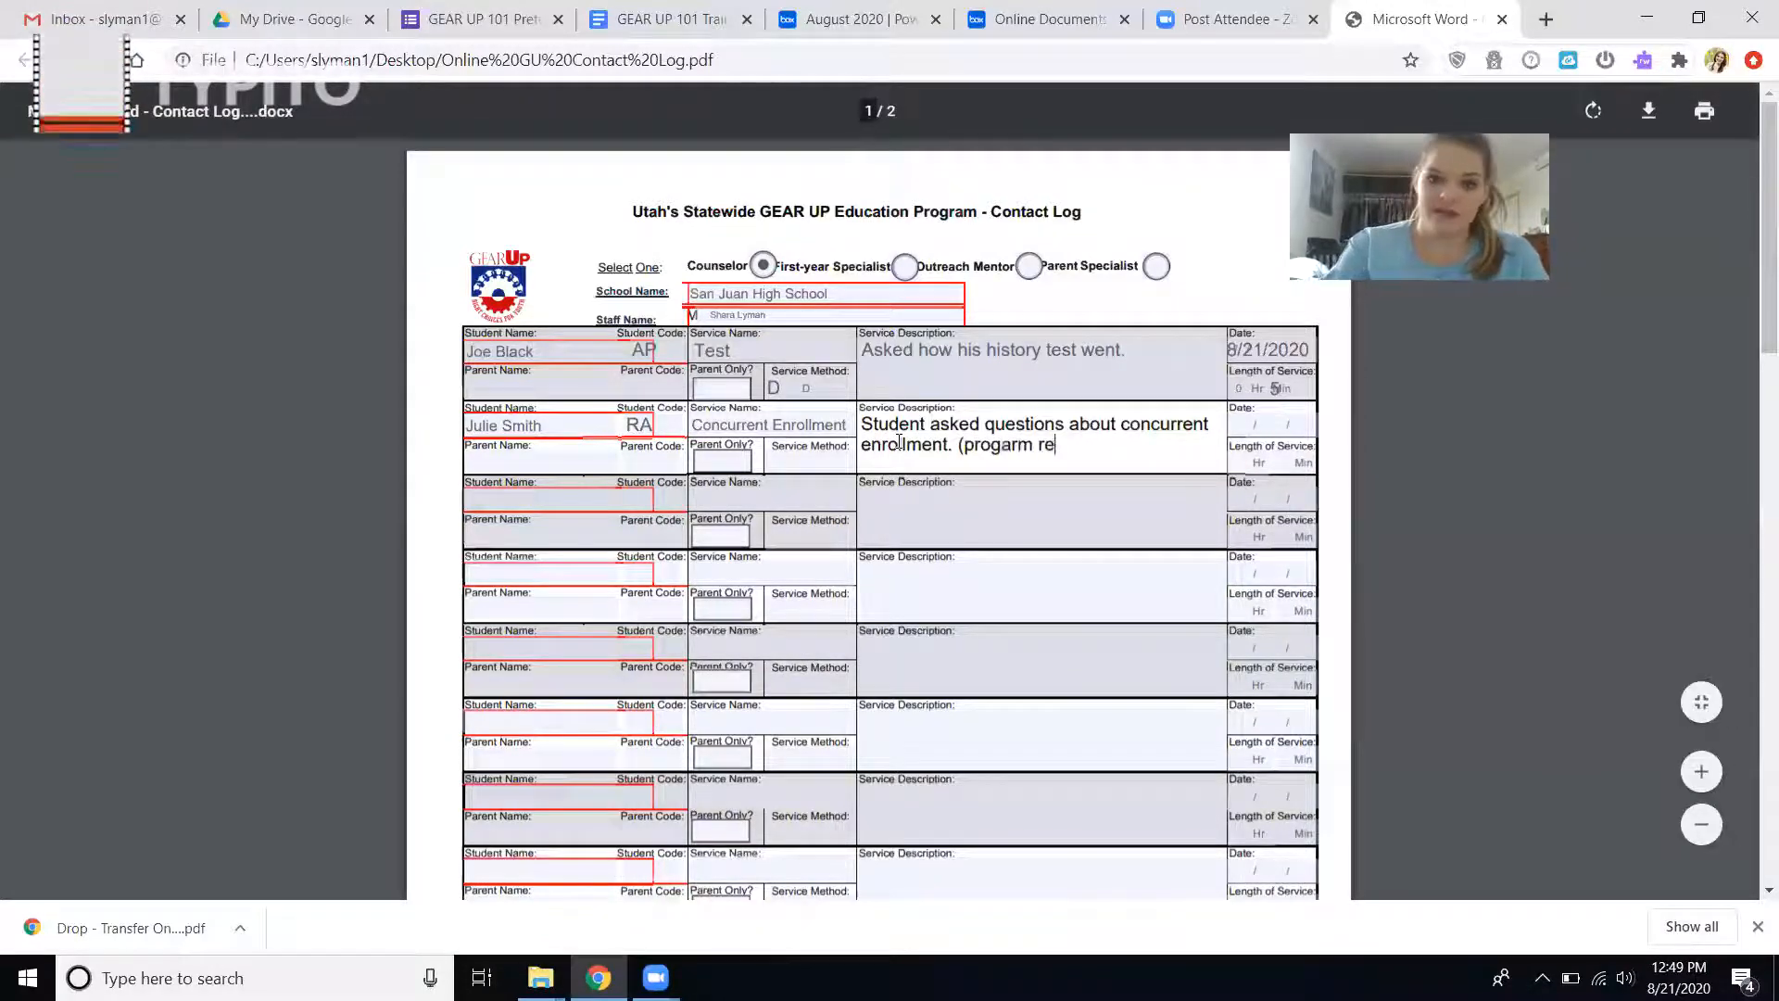
pyautogui.press('BackSpace')
pyautogui.press('BackSpace')
pyautogui.press('BackSpace')
pyautogui.press('BackSpace')
pyautogui.press('BackSpace')
pyautogui.press('BackSpace')
pyautogui.press('BackSpace')
pyautogui.press('BackSpace')
pyautogui.press('BackSpace')
pyautogui.press('BackSpace')
pyautogui.press('BackSpace')
pyautogui.press('BackSpace')
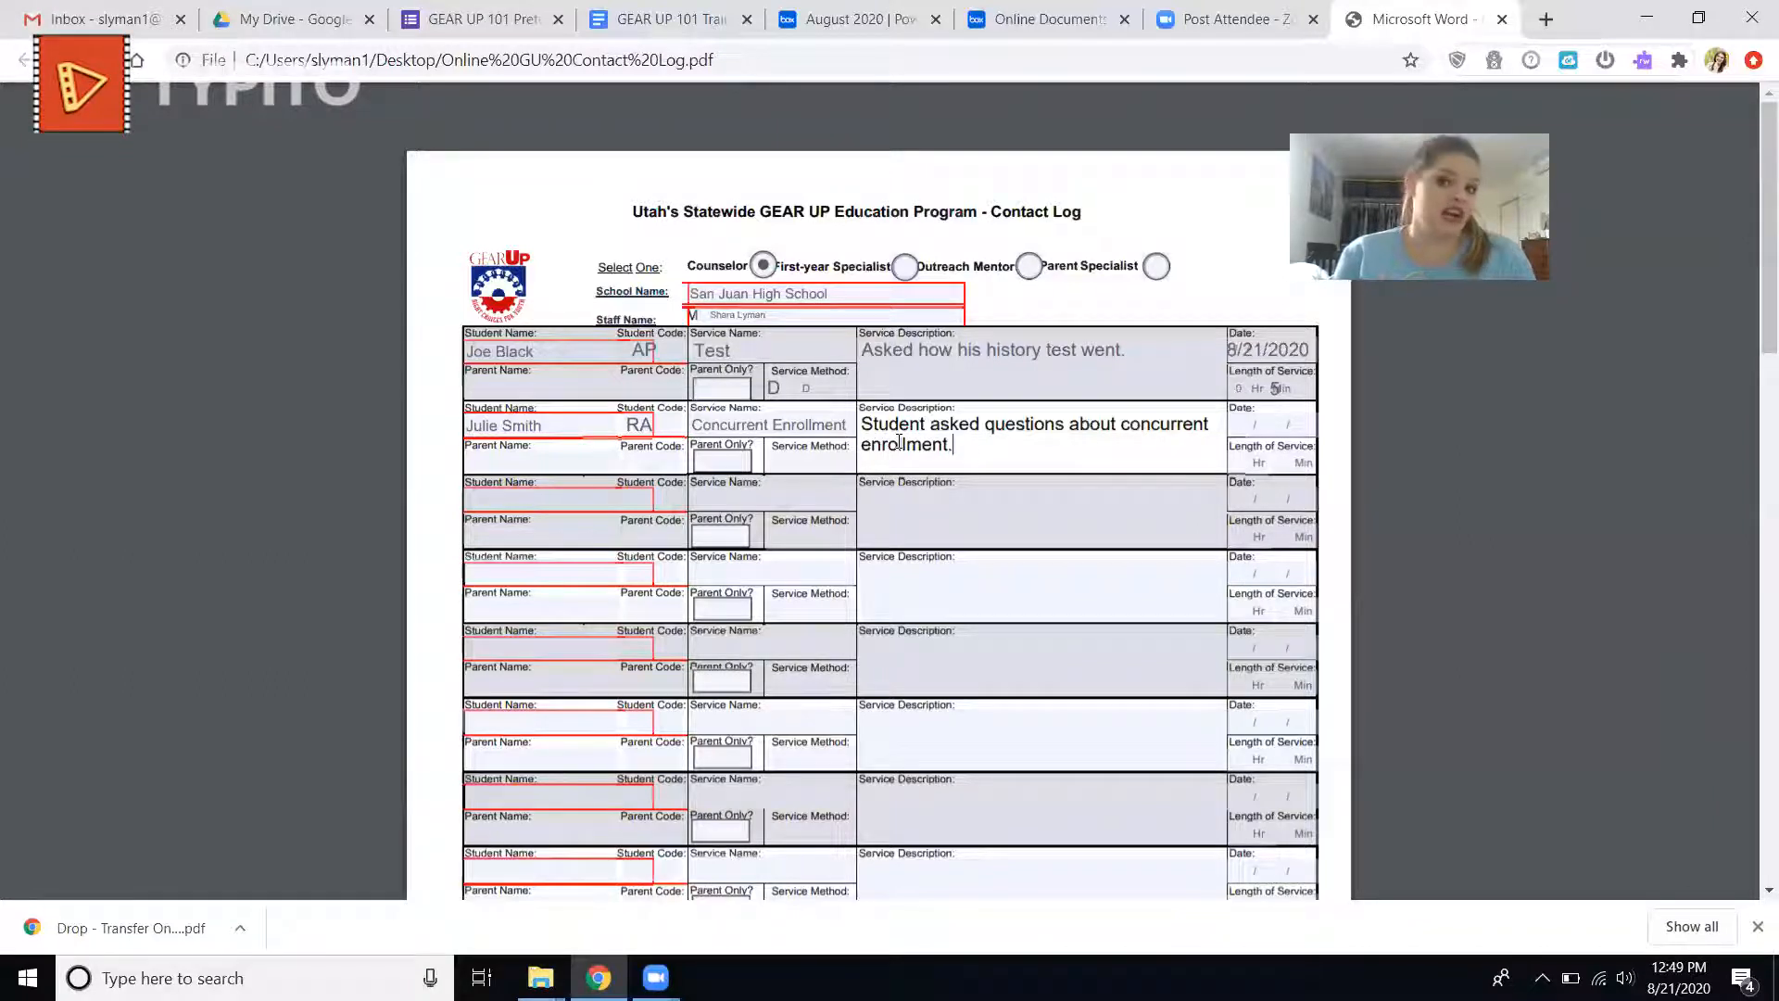
# Date the second entry 8/21/2020 and set its length of service to 20 minutes.
pyautogui.click(1232, 429)
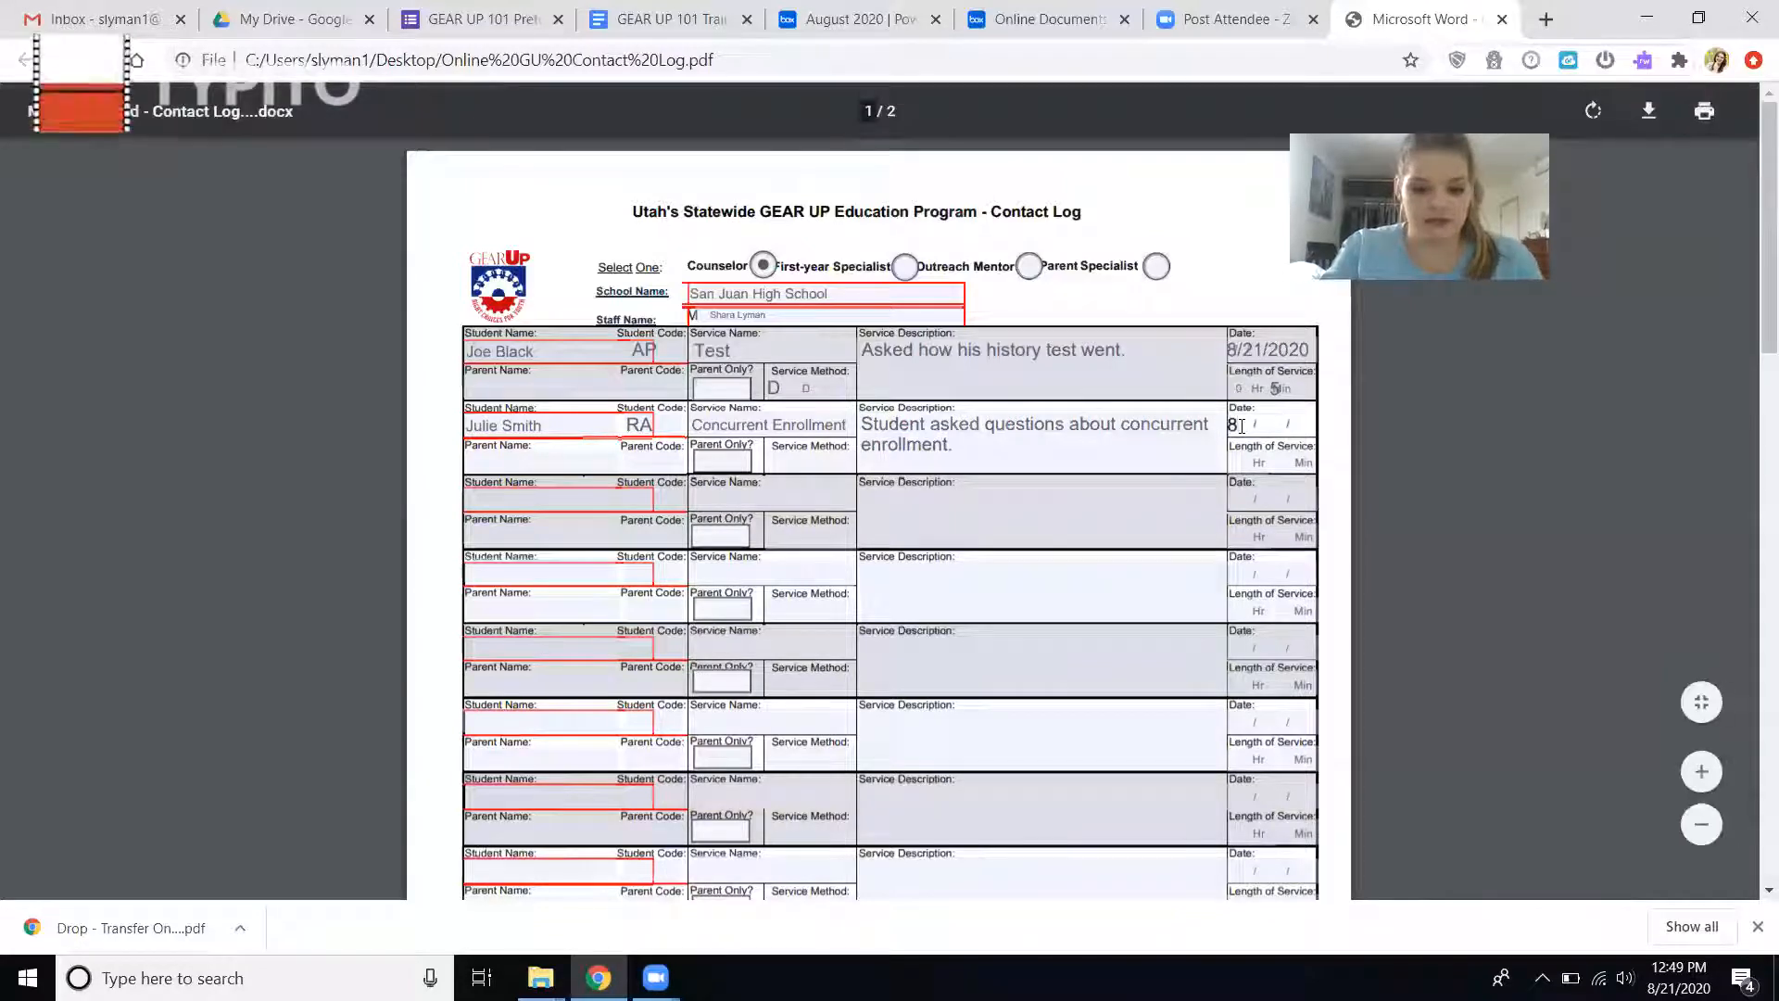
pyautogui.write('8/21/2020')
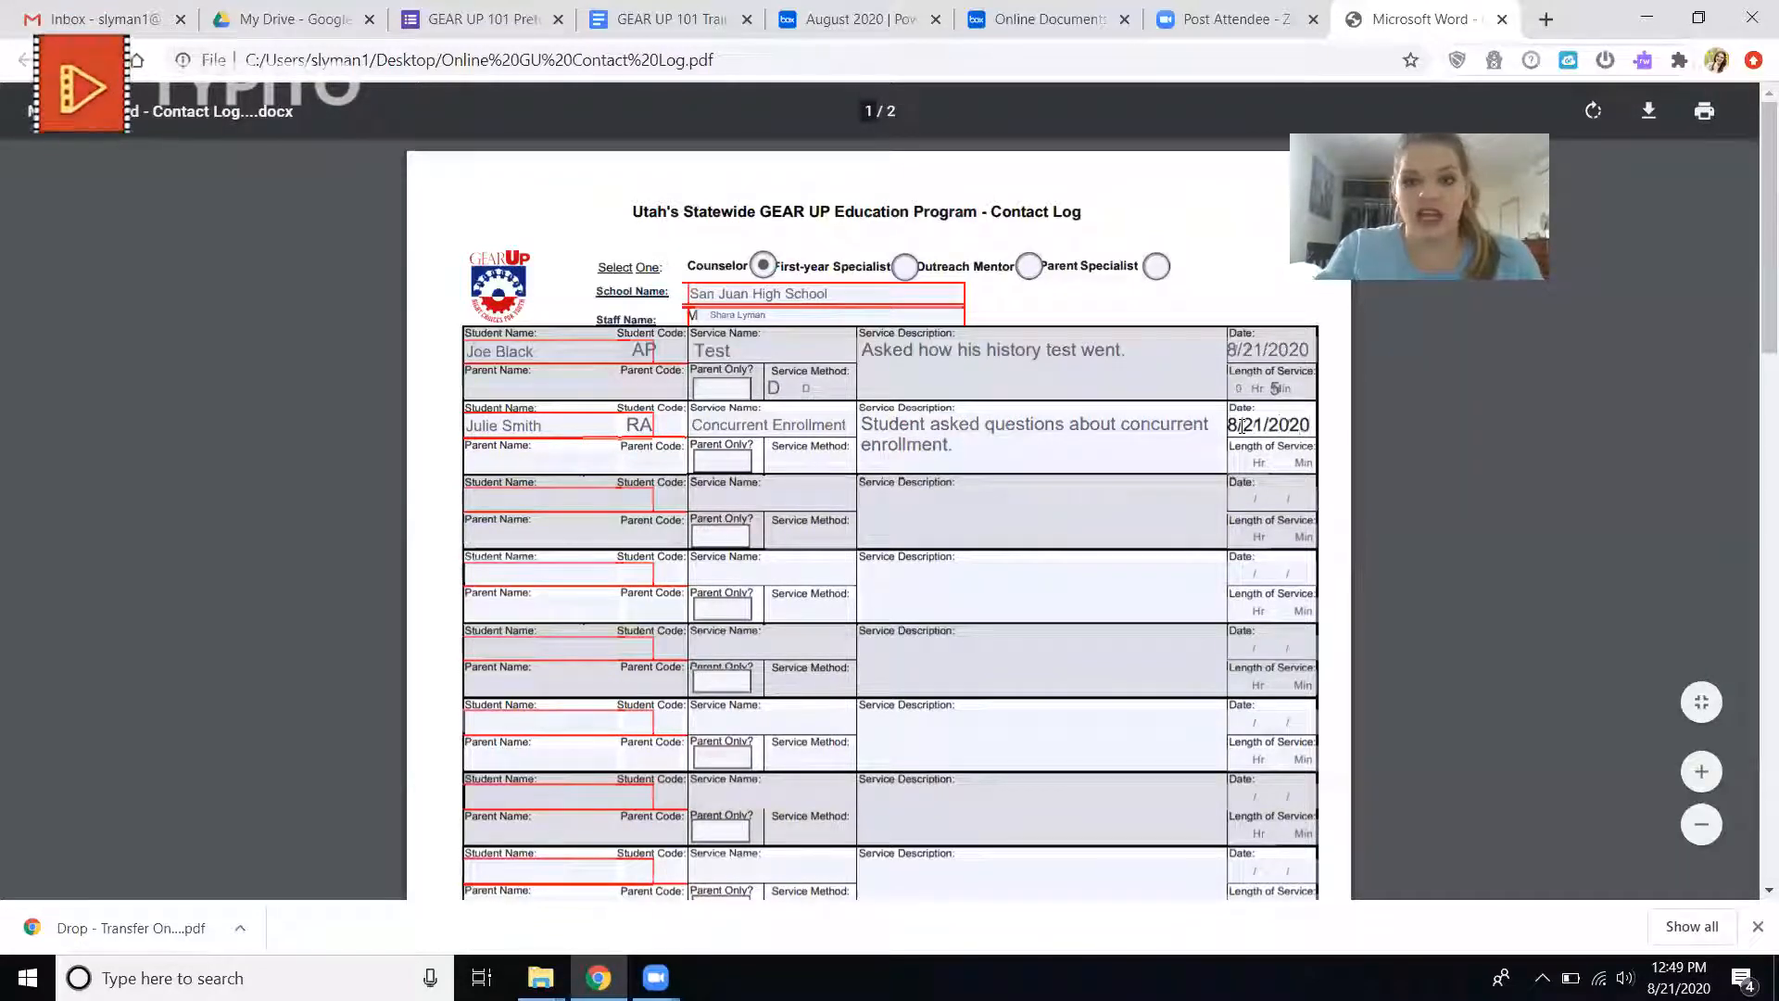
pyautogui.click(1292, 465)
pyautogui.write('20')
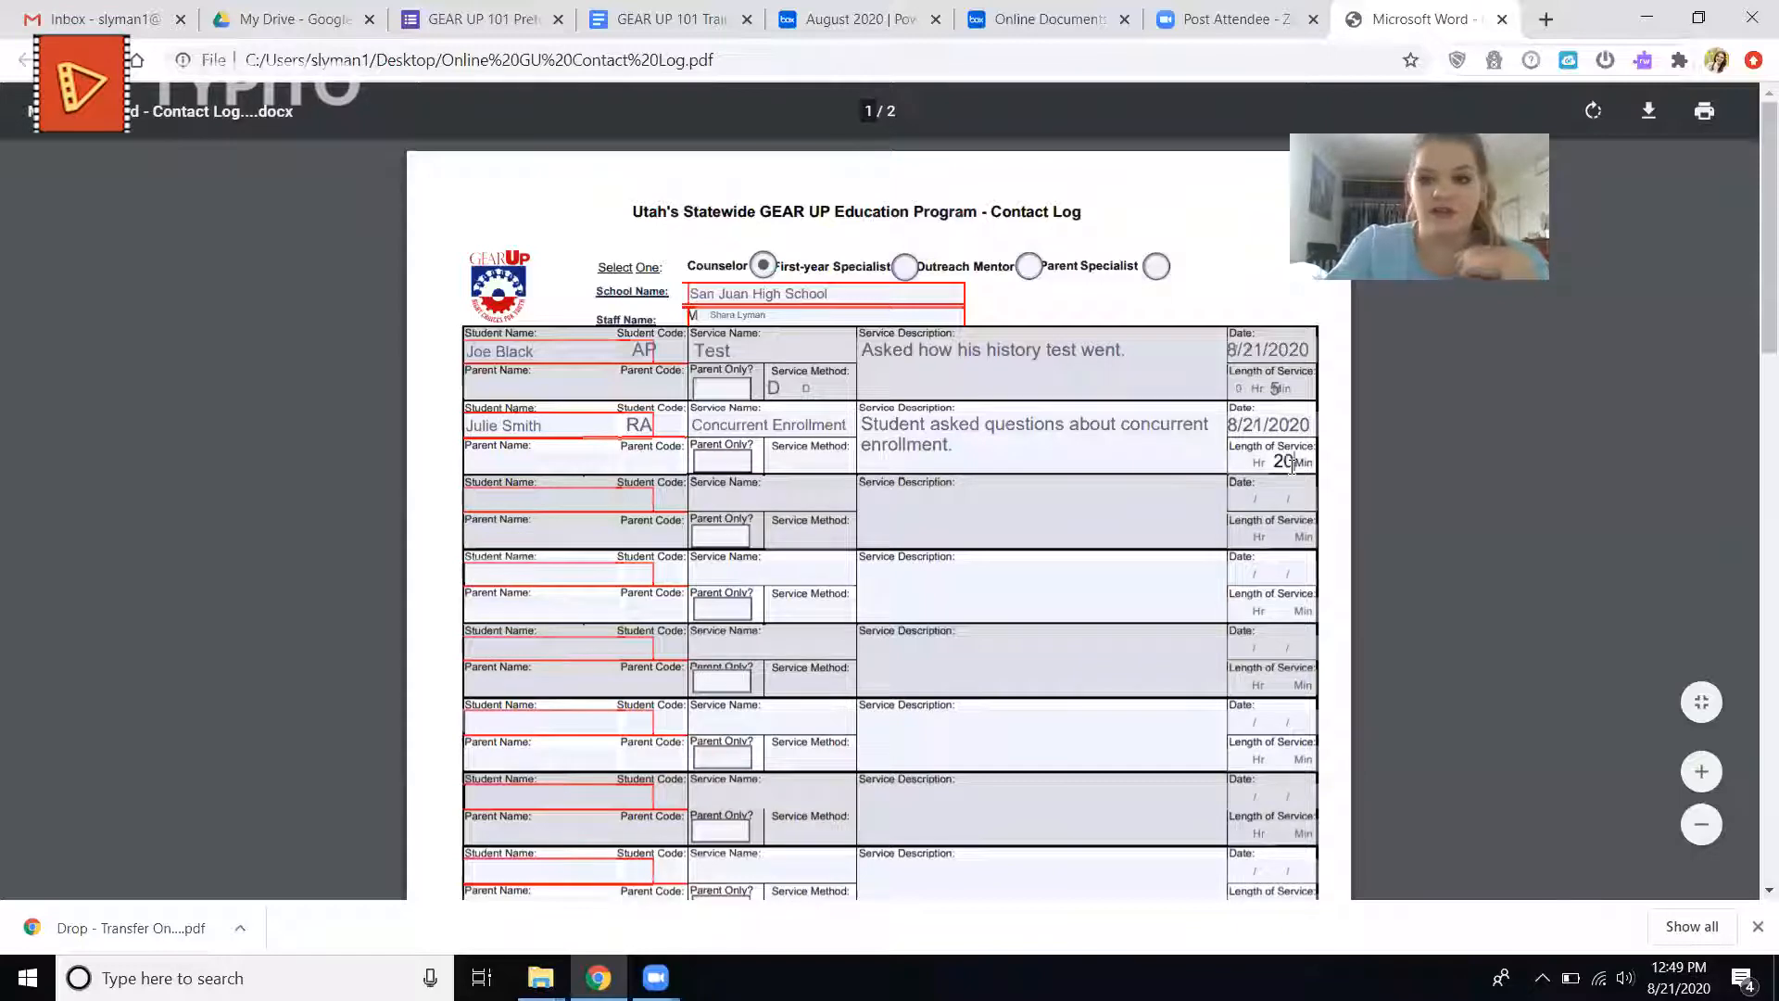
# Enter the student's full name in the third log entry.
pyautogui.click(519, 504)
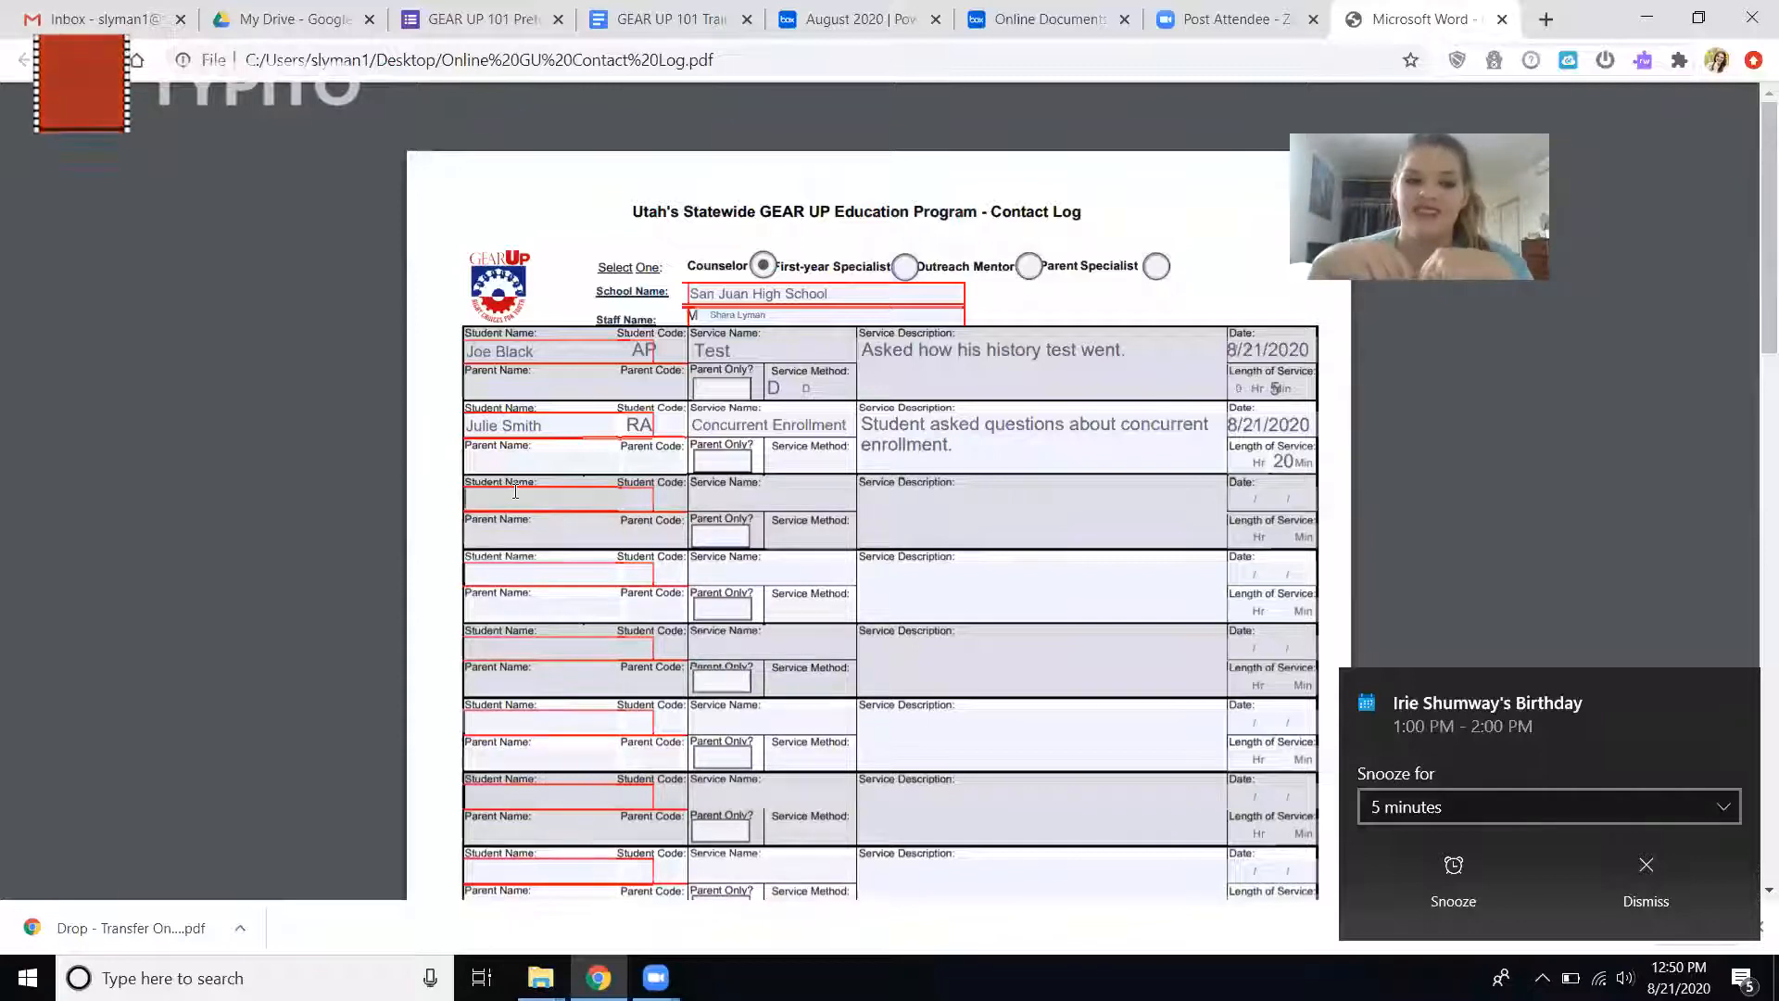
pyautogui.click(516, 492)
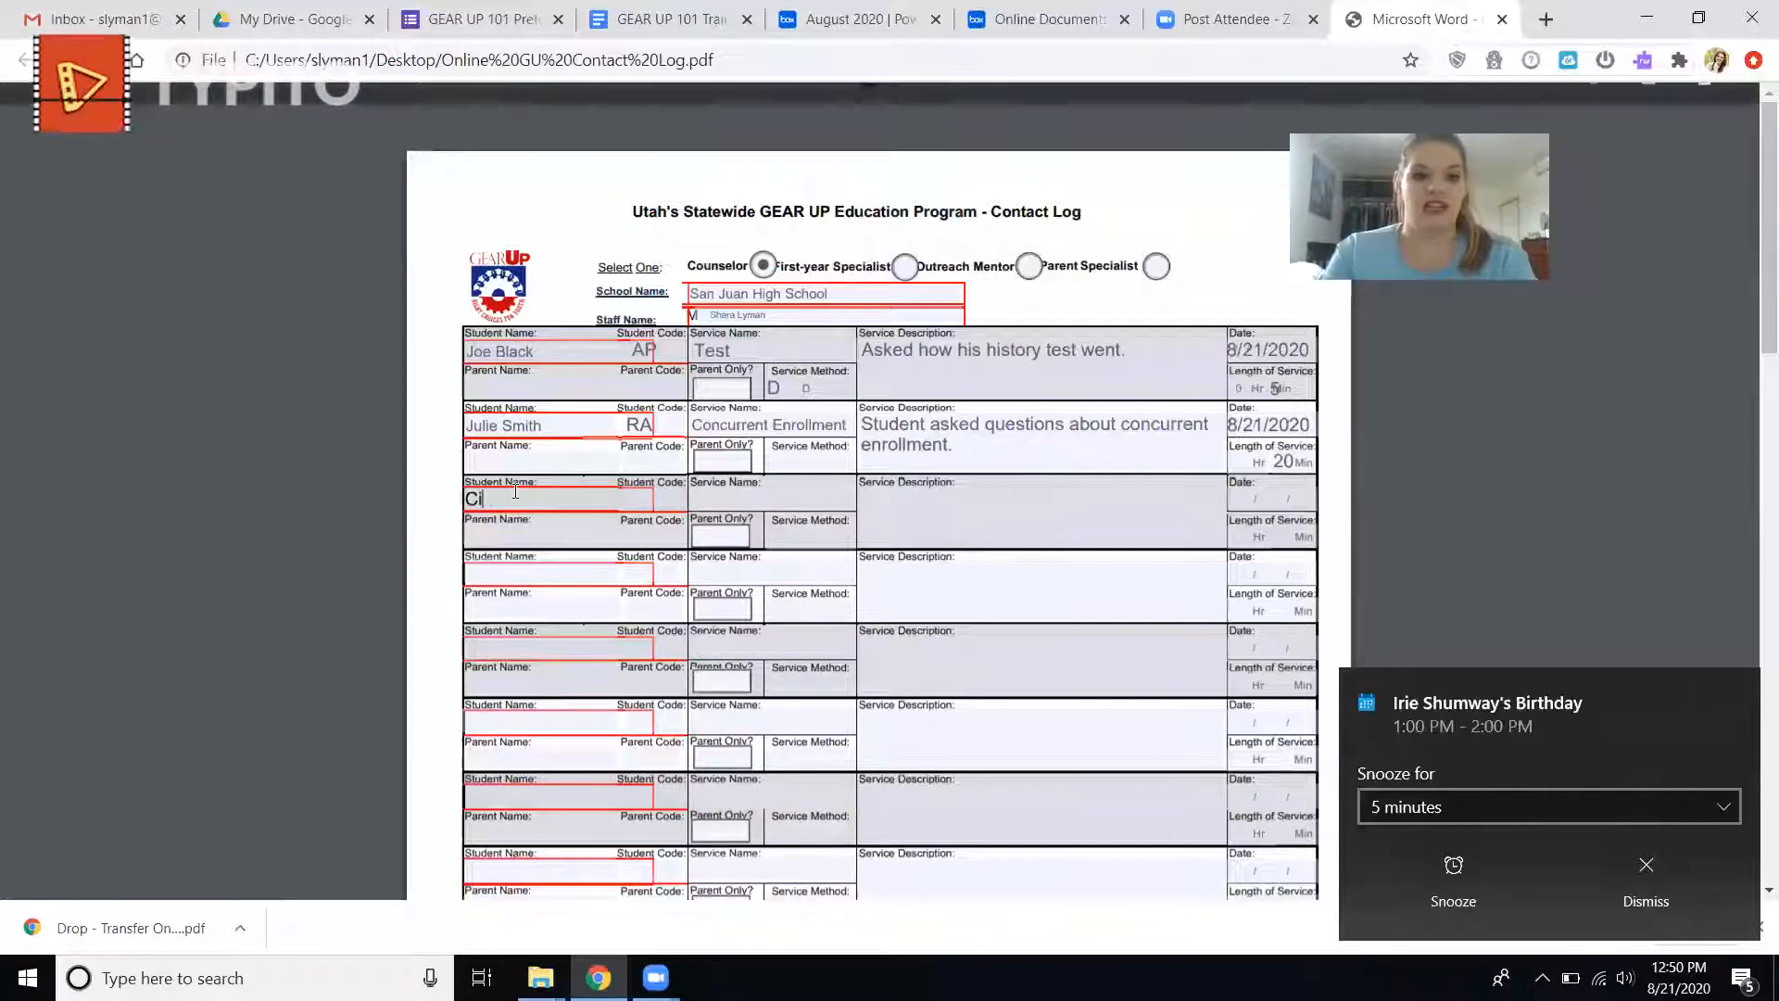
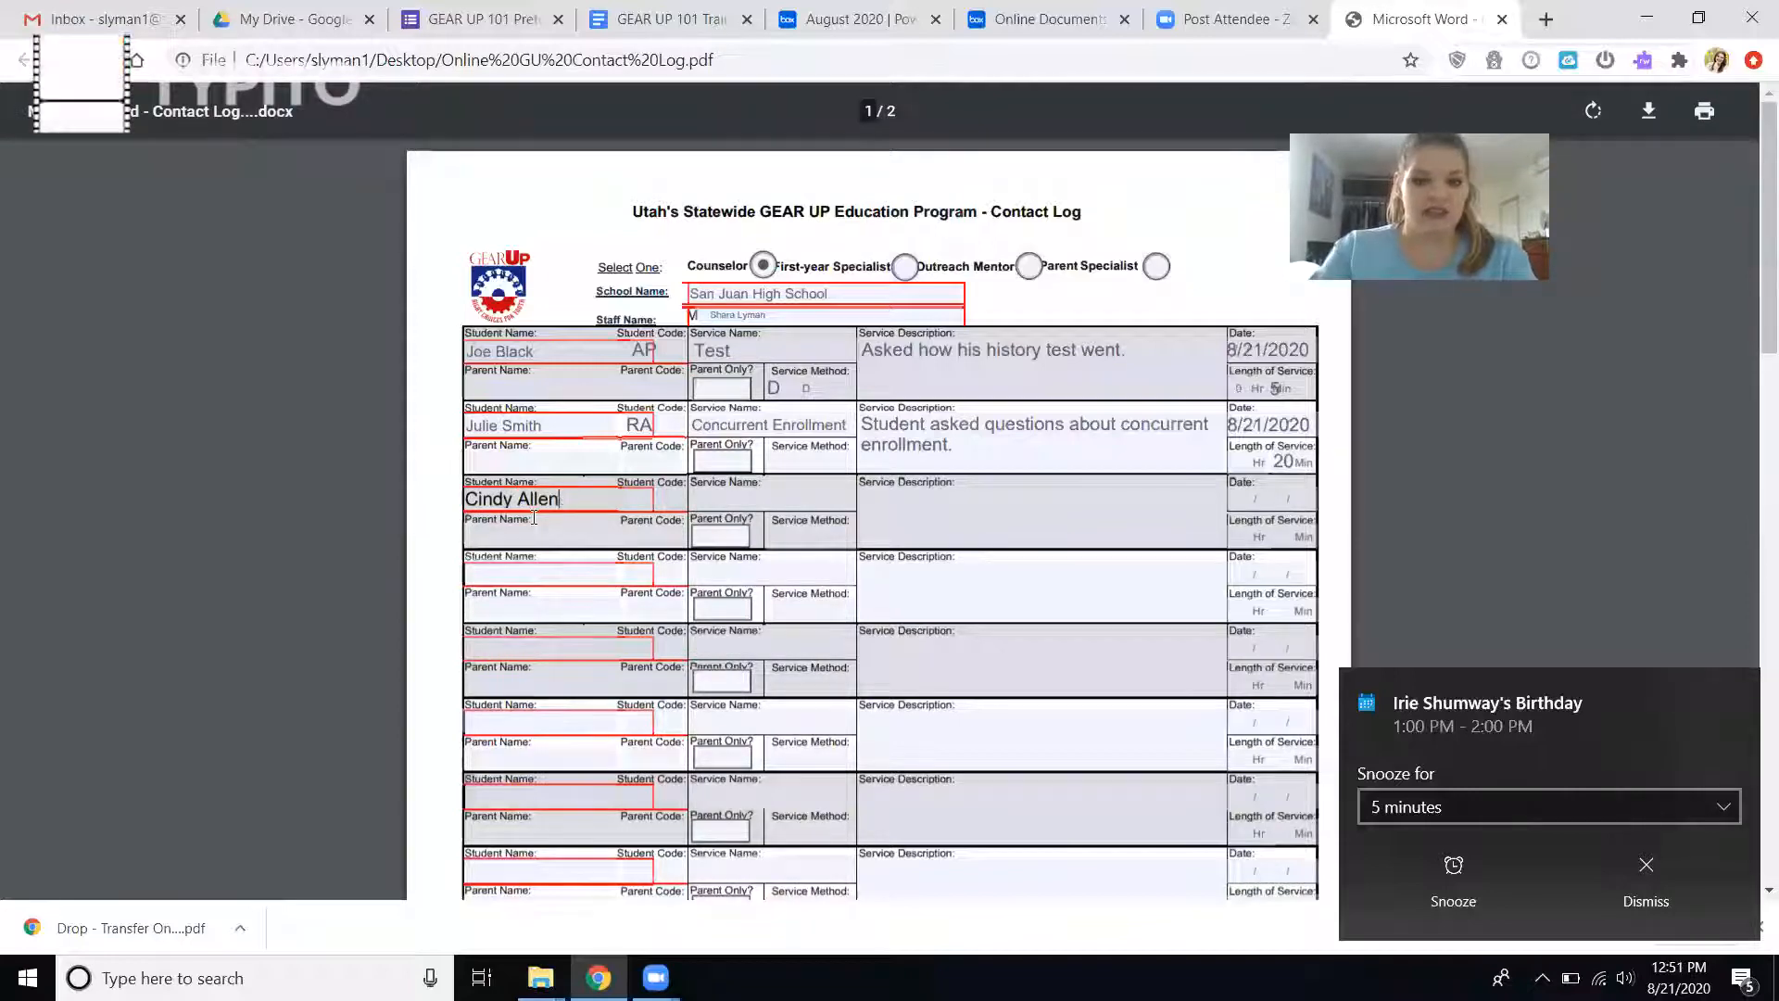
# Enter the parent's full name in the third entry and mark the contact as parent only.
pyautogui.click(515, 536)
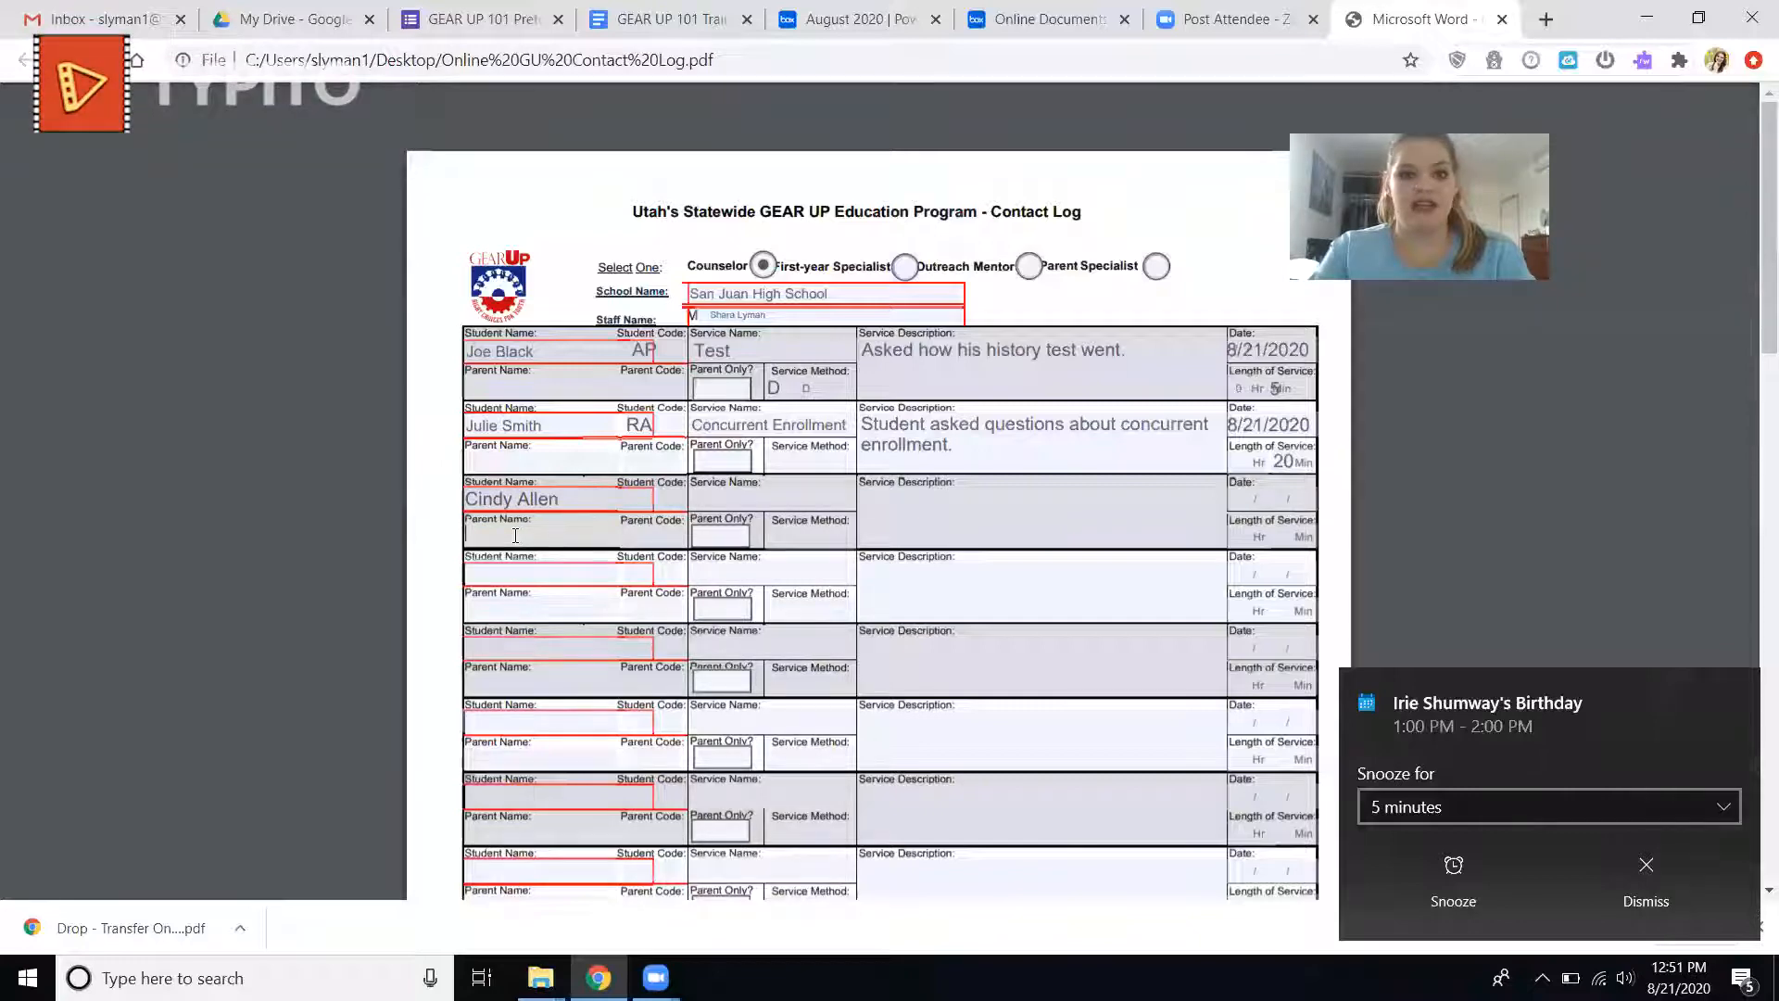
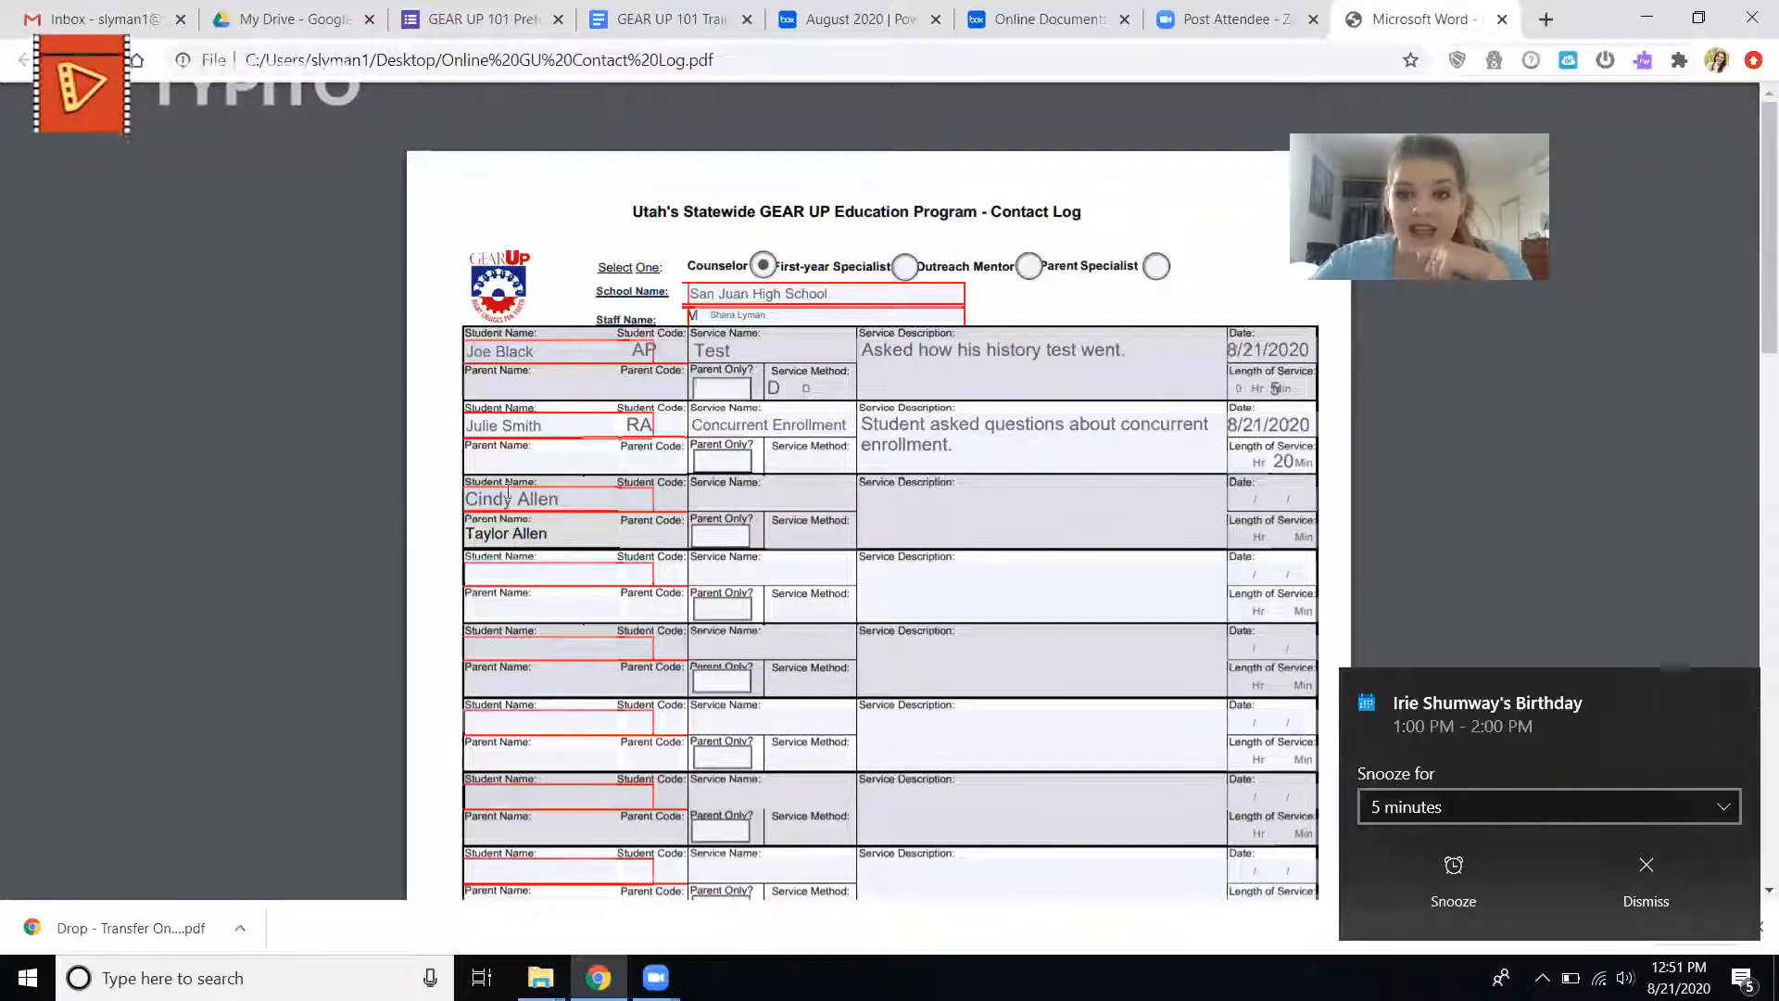
pyautogui.click(725, 539)
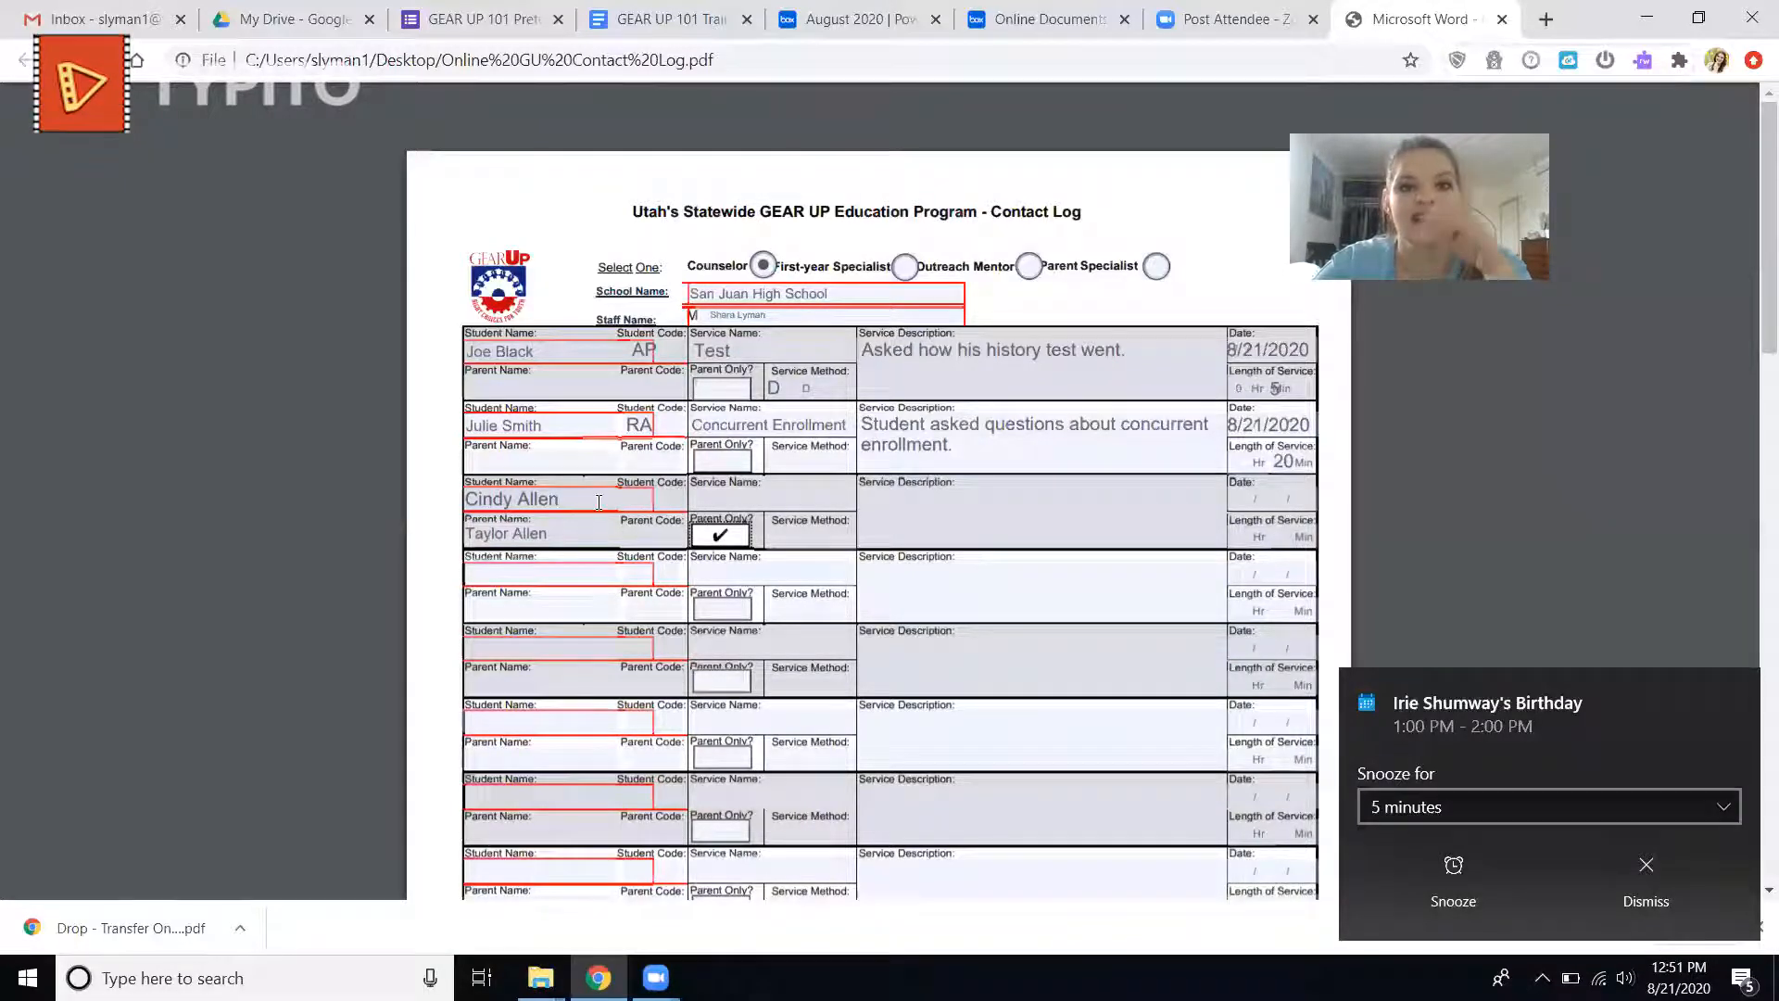
# Dismiss the calendar reminder and set the third entry's parent code to CO from the form's parent activity codes.
pyautogui.scroll(-6, 598, 501)
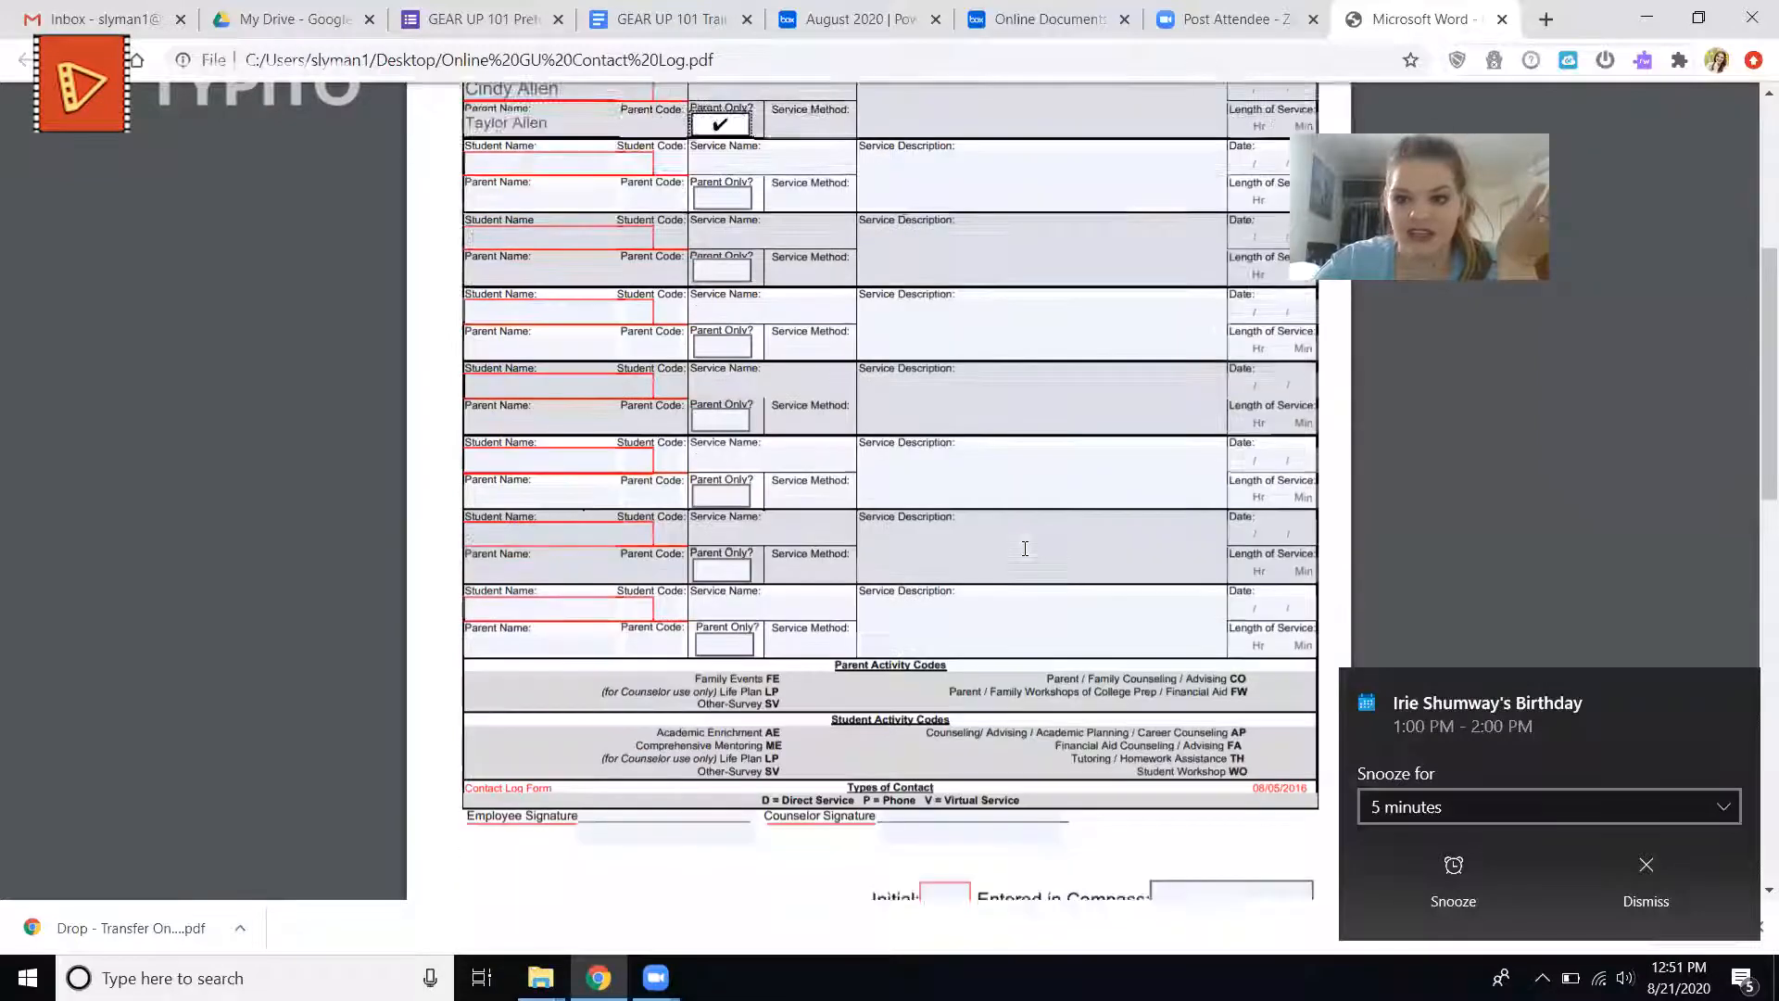
pyautogui.click(1638, 884)
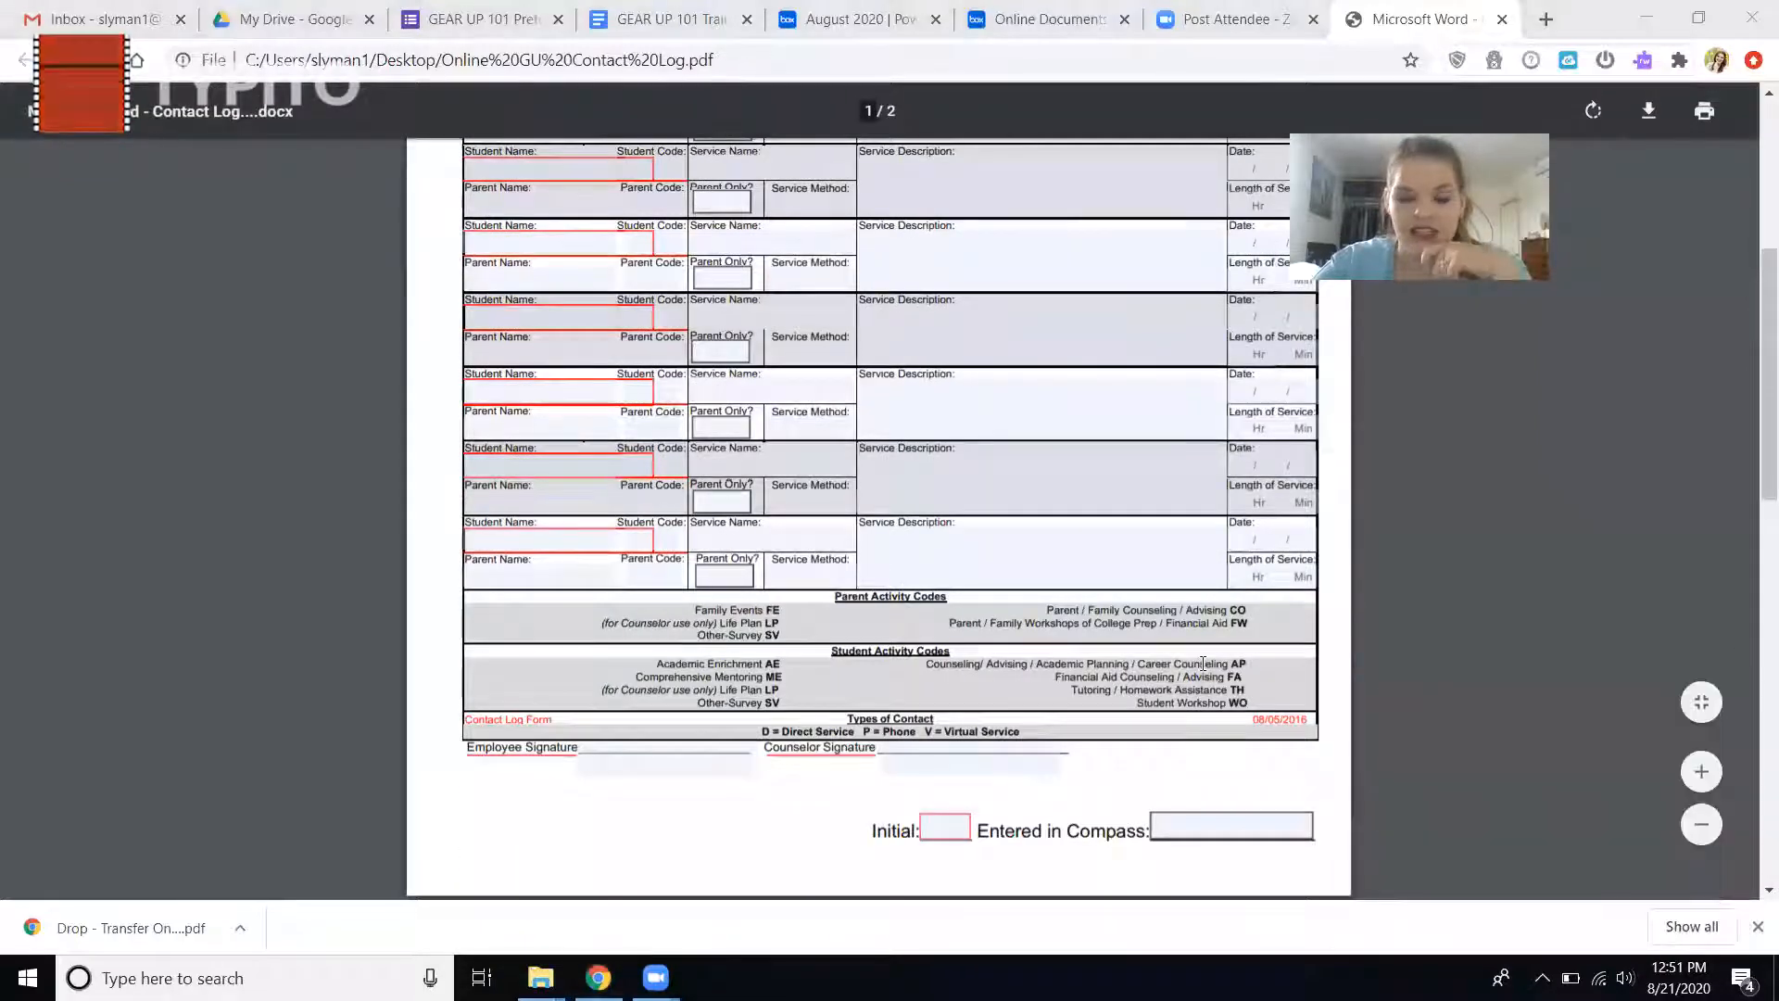
pyautogui.scroll(-1, 930, 556)
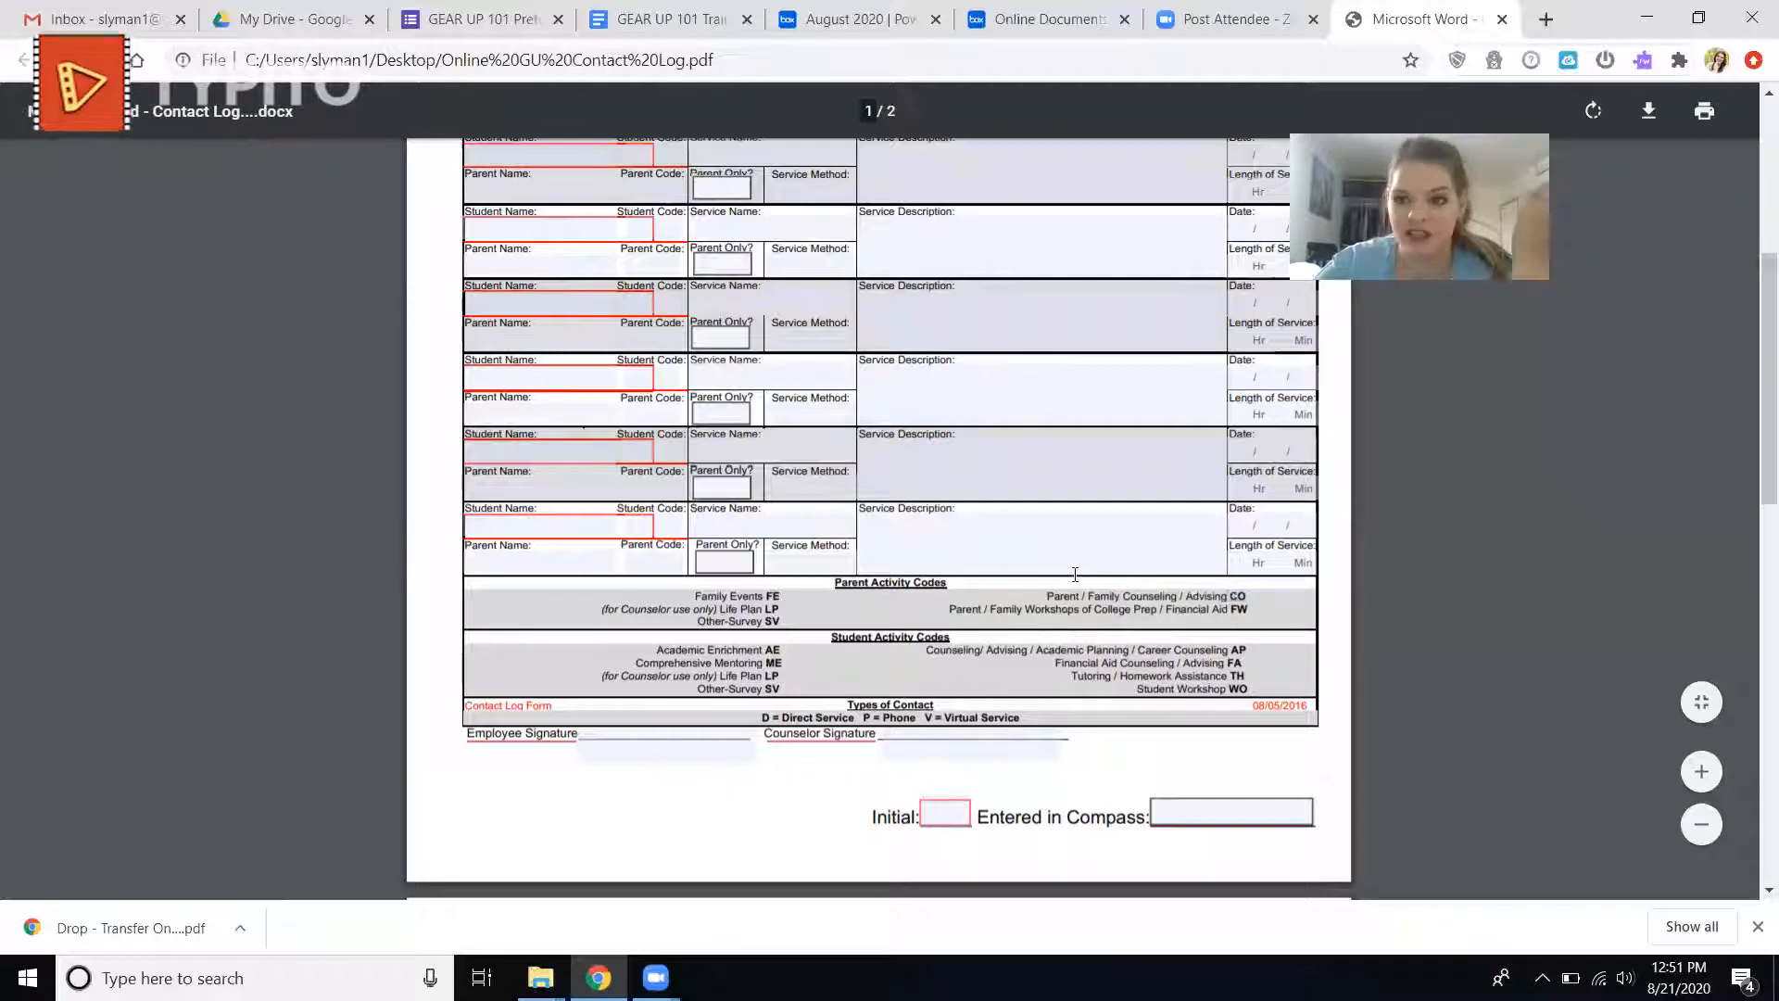
pyautogui.scroll(7, 1075, 575)
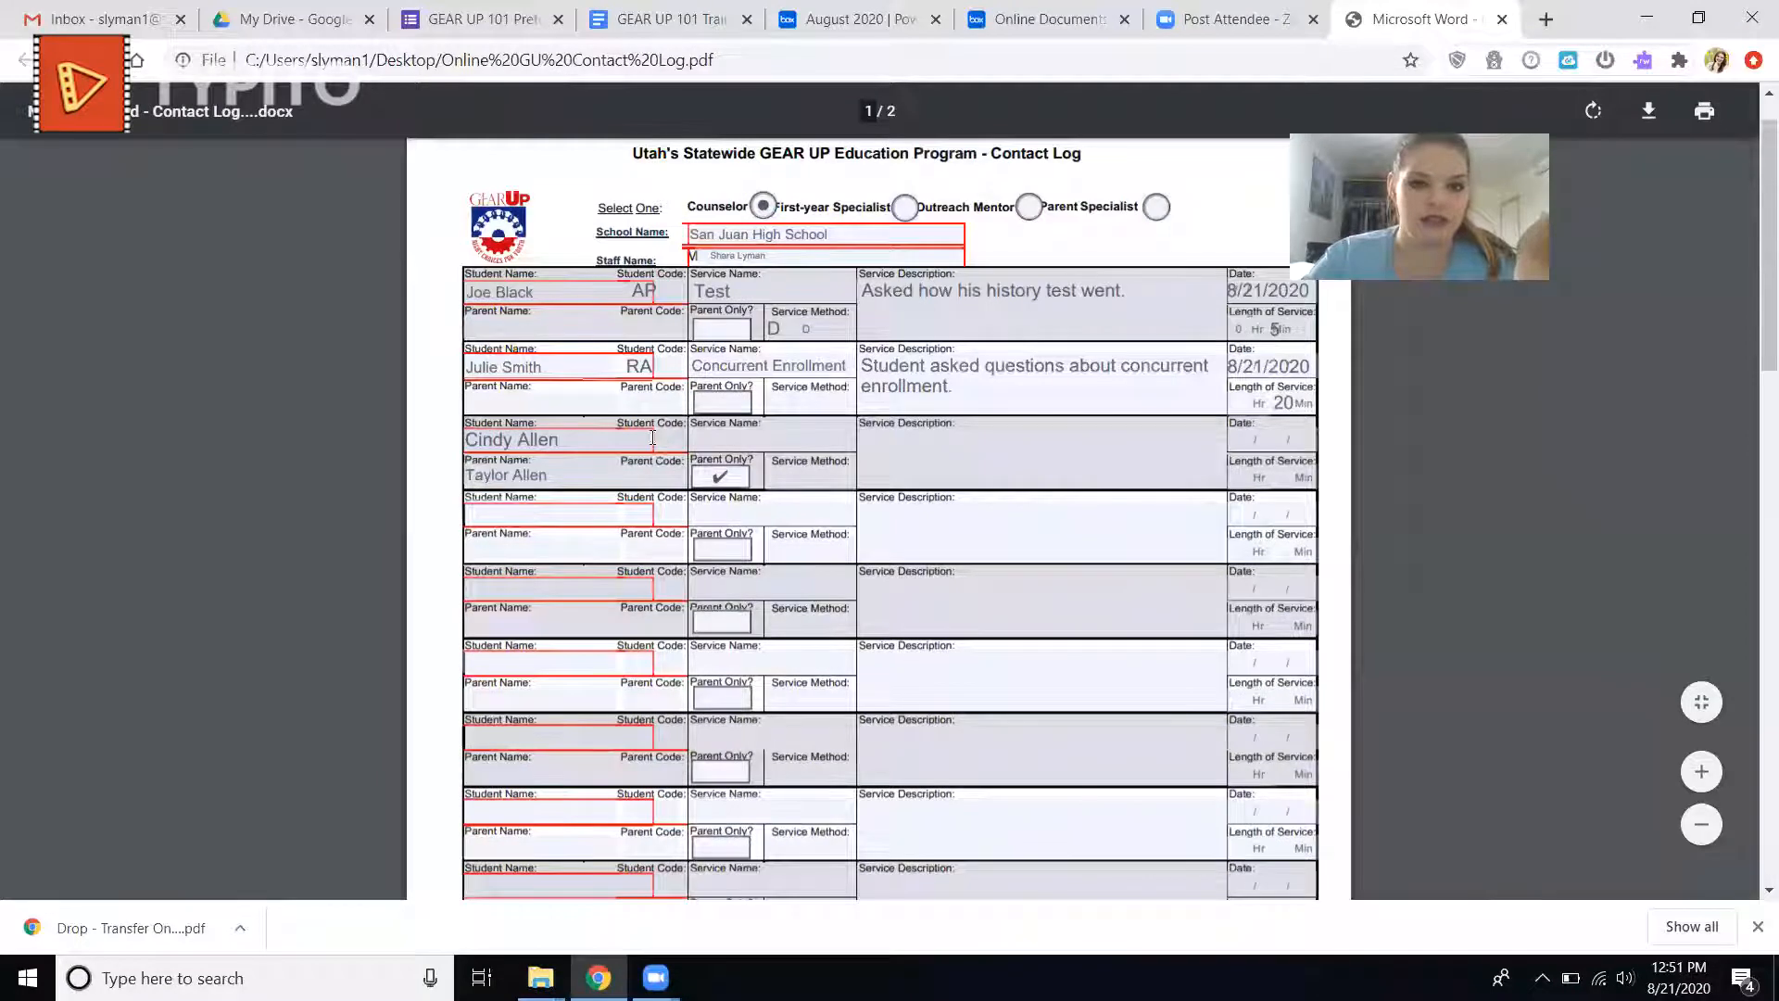
pyautogui.click(655, 477)
pyautogui.write('CO')
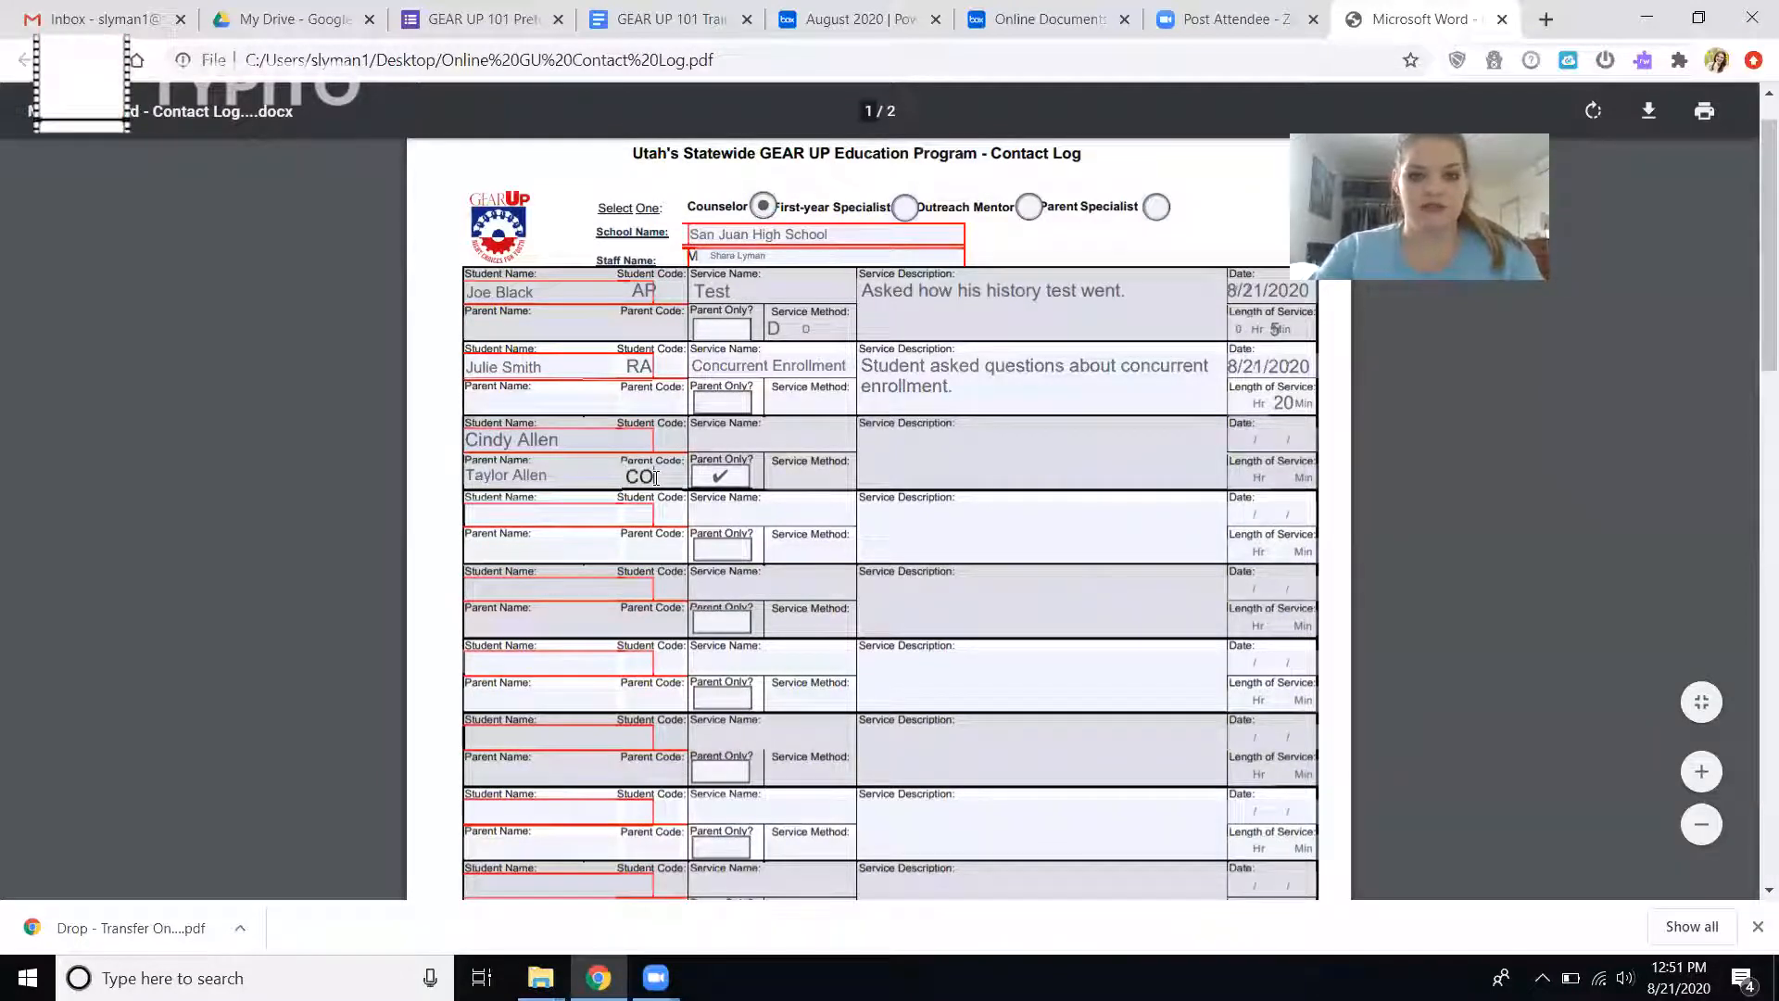
# Set the service method to D for both the third and the second log entries.
pyautogui.click(813, 476)
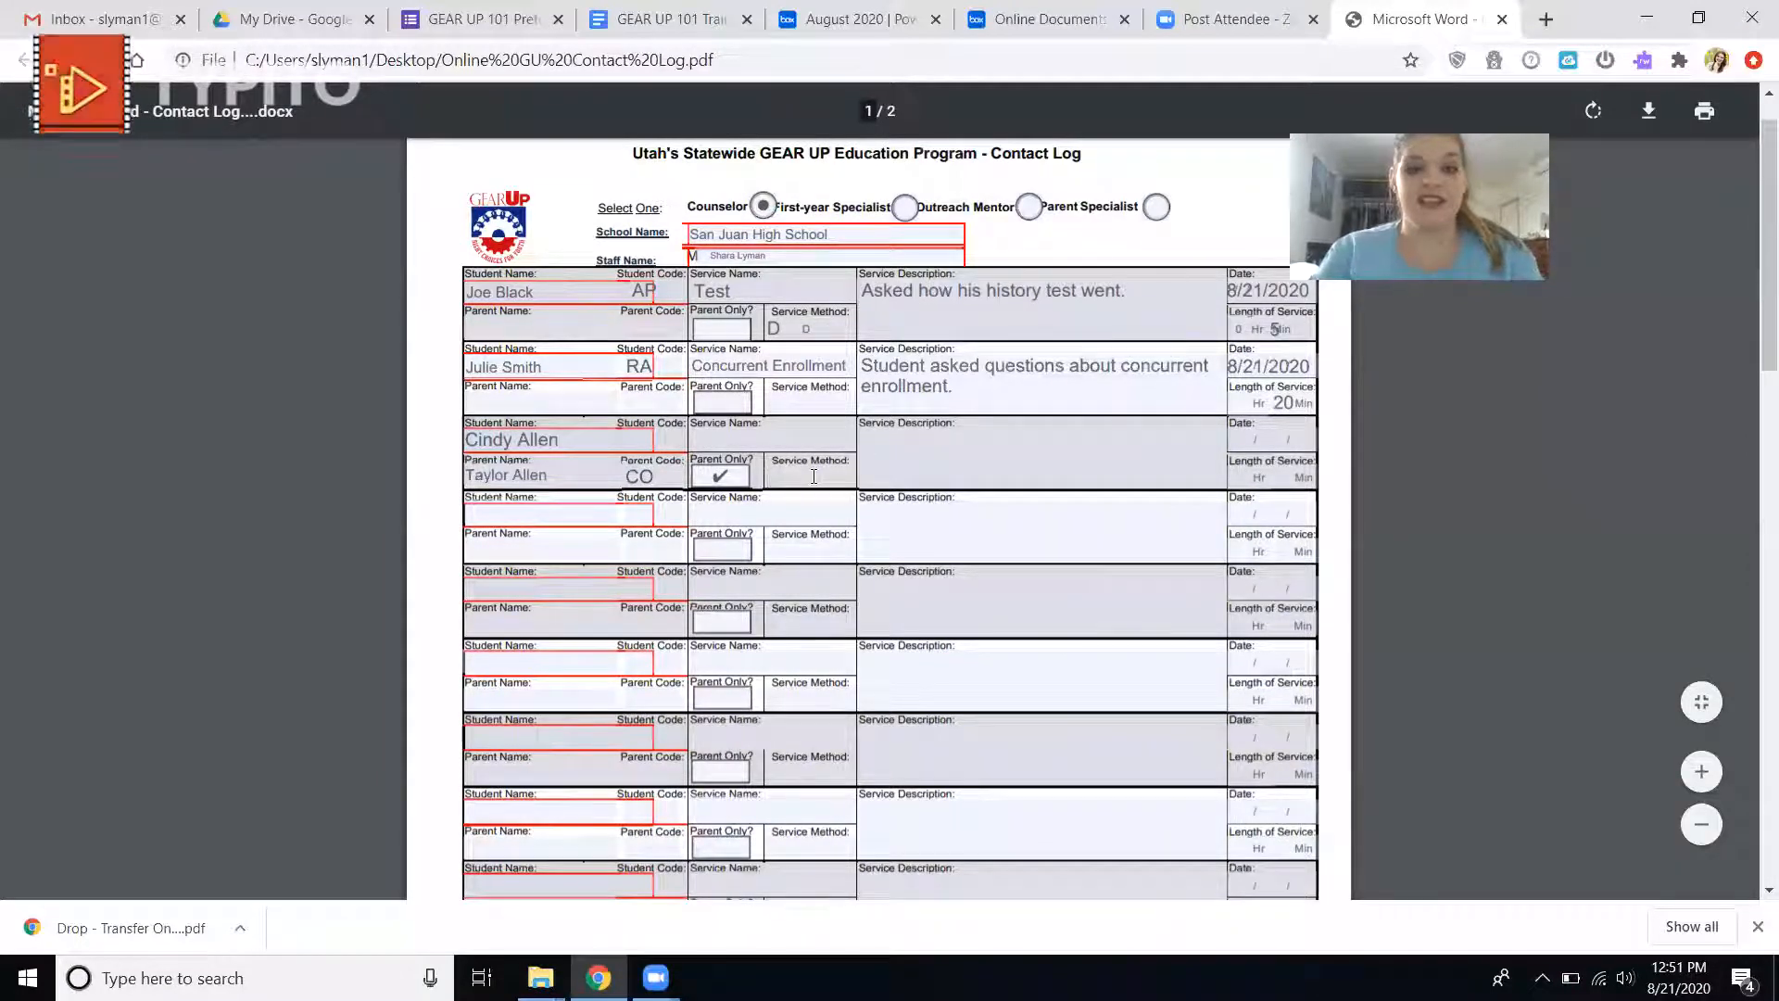
pyautogui.write('D')
pyautogui.click(812, 390)
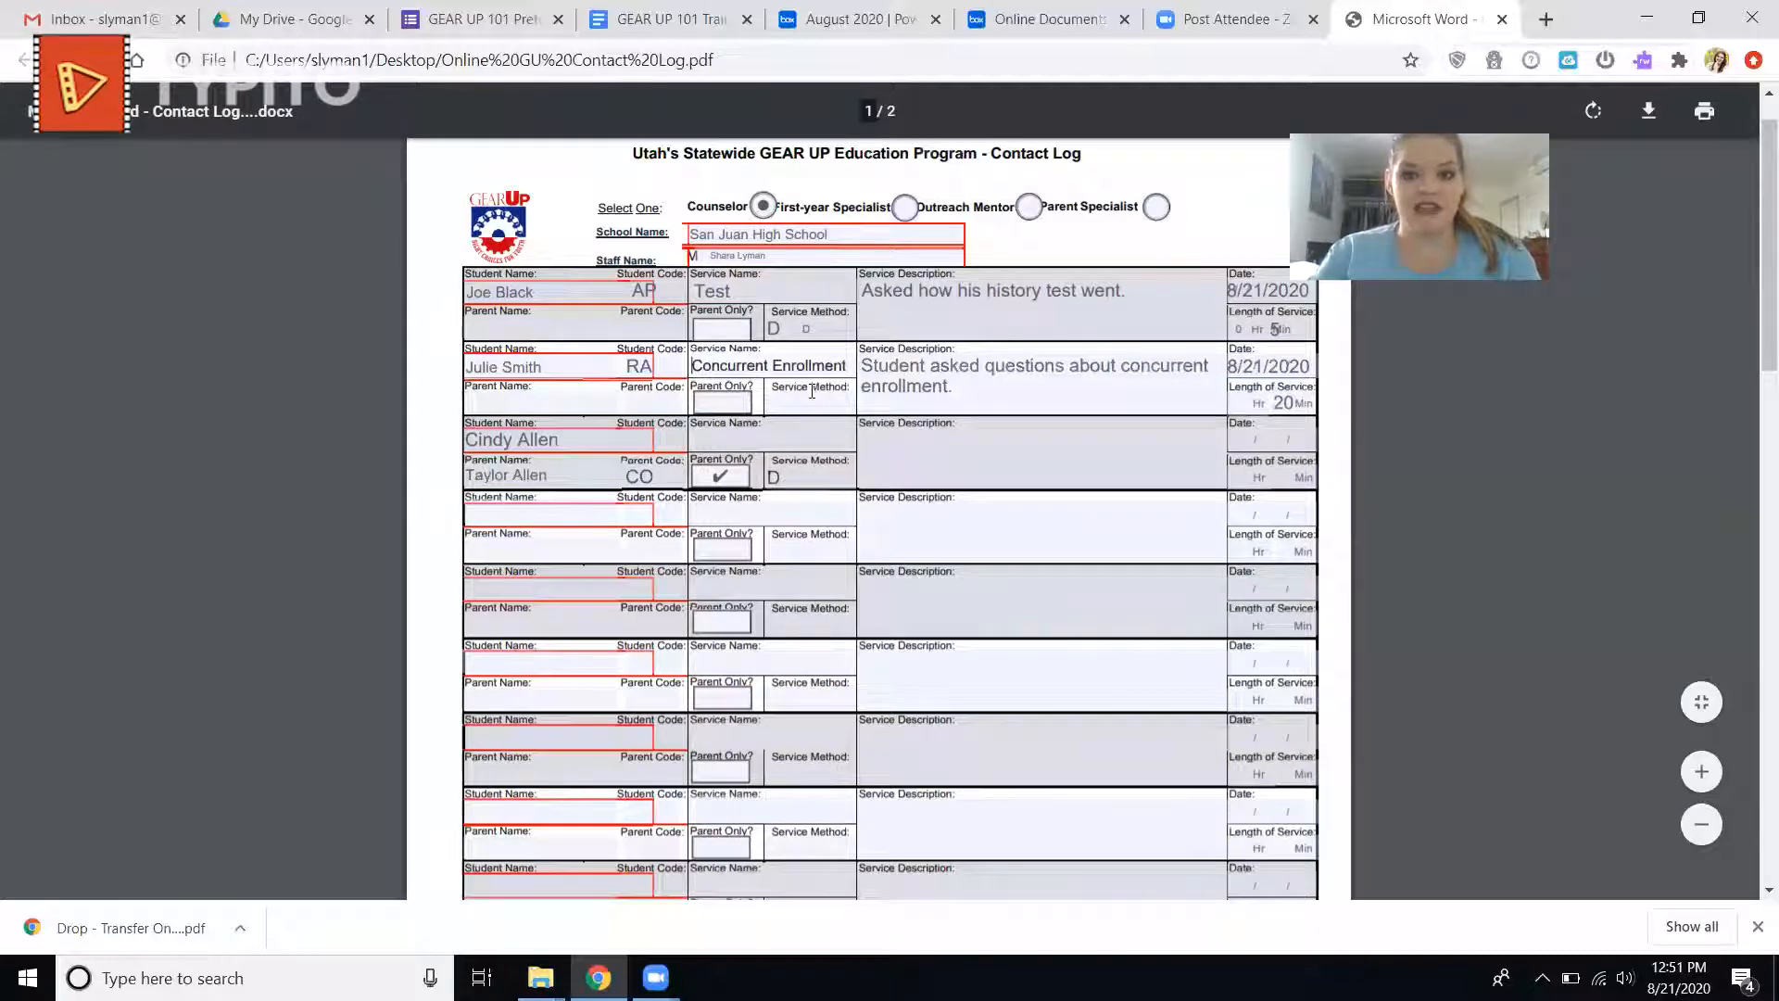
pyautogui.click(812, 390)
pyautogui.write('D')
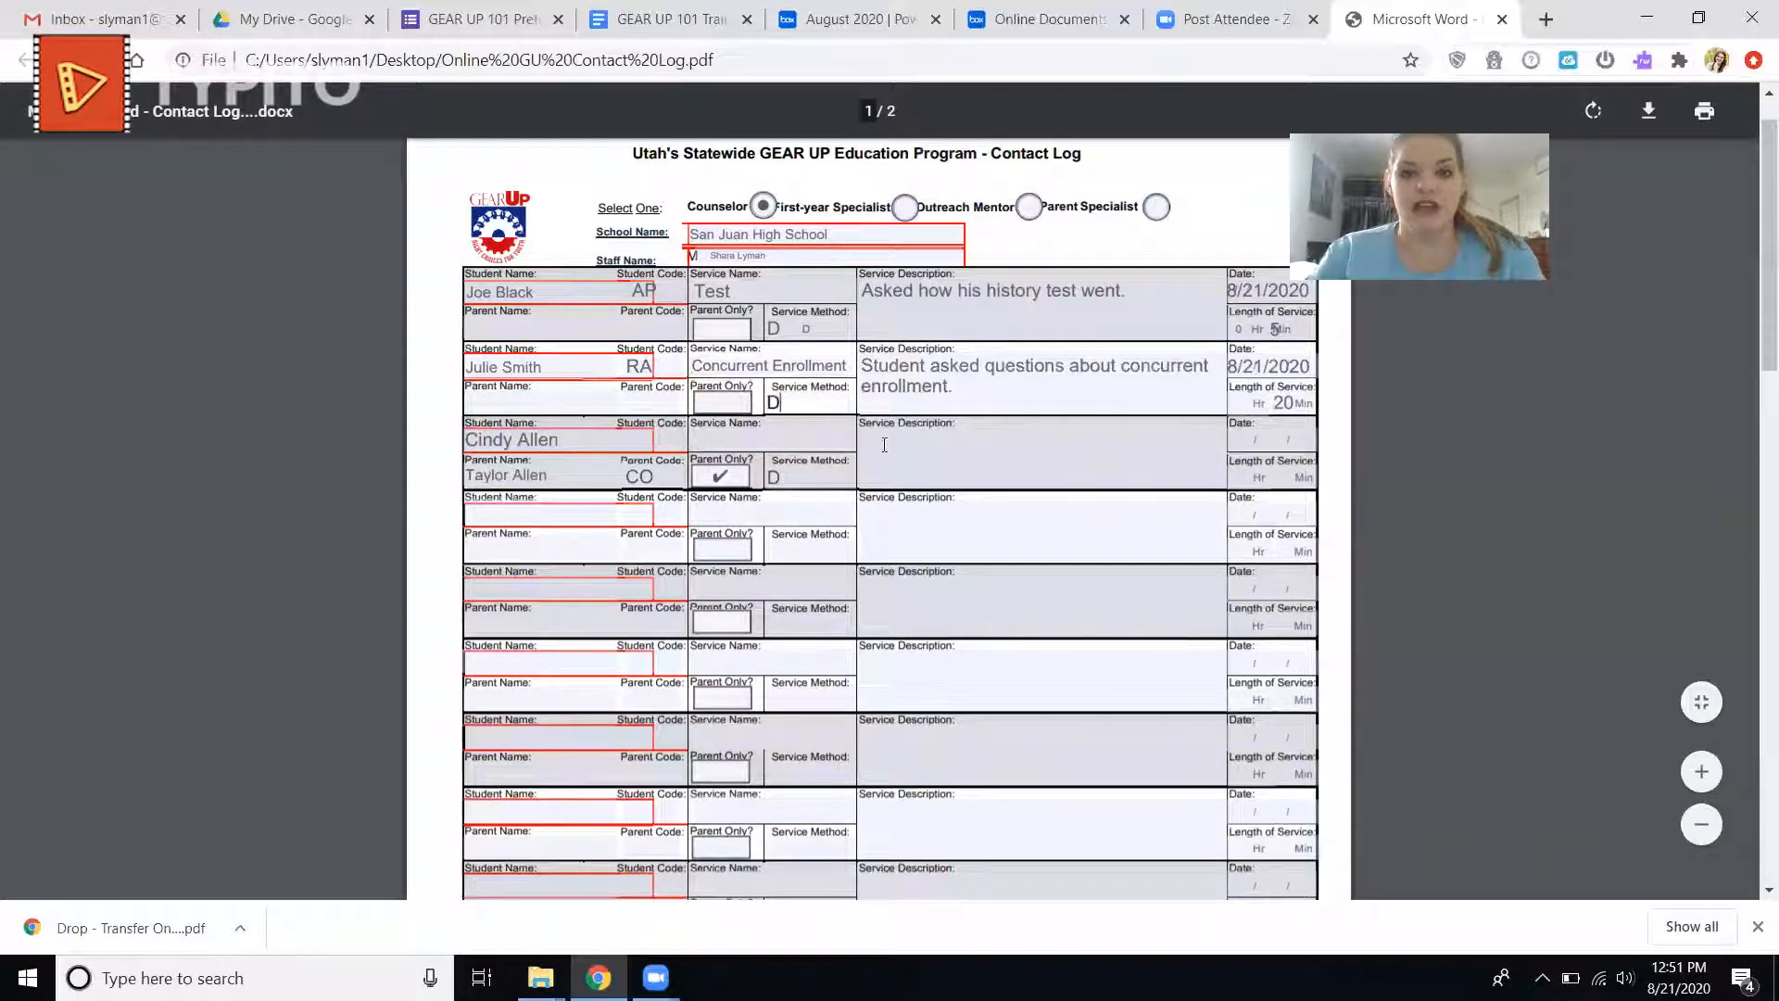
# Enter "GU Workshop" as the service name of the third log entry.
pyautogui.click(764, 429)
pyautogui.write('GU Workshop')
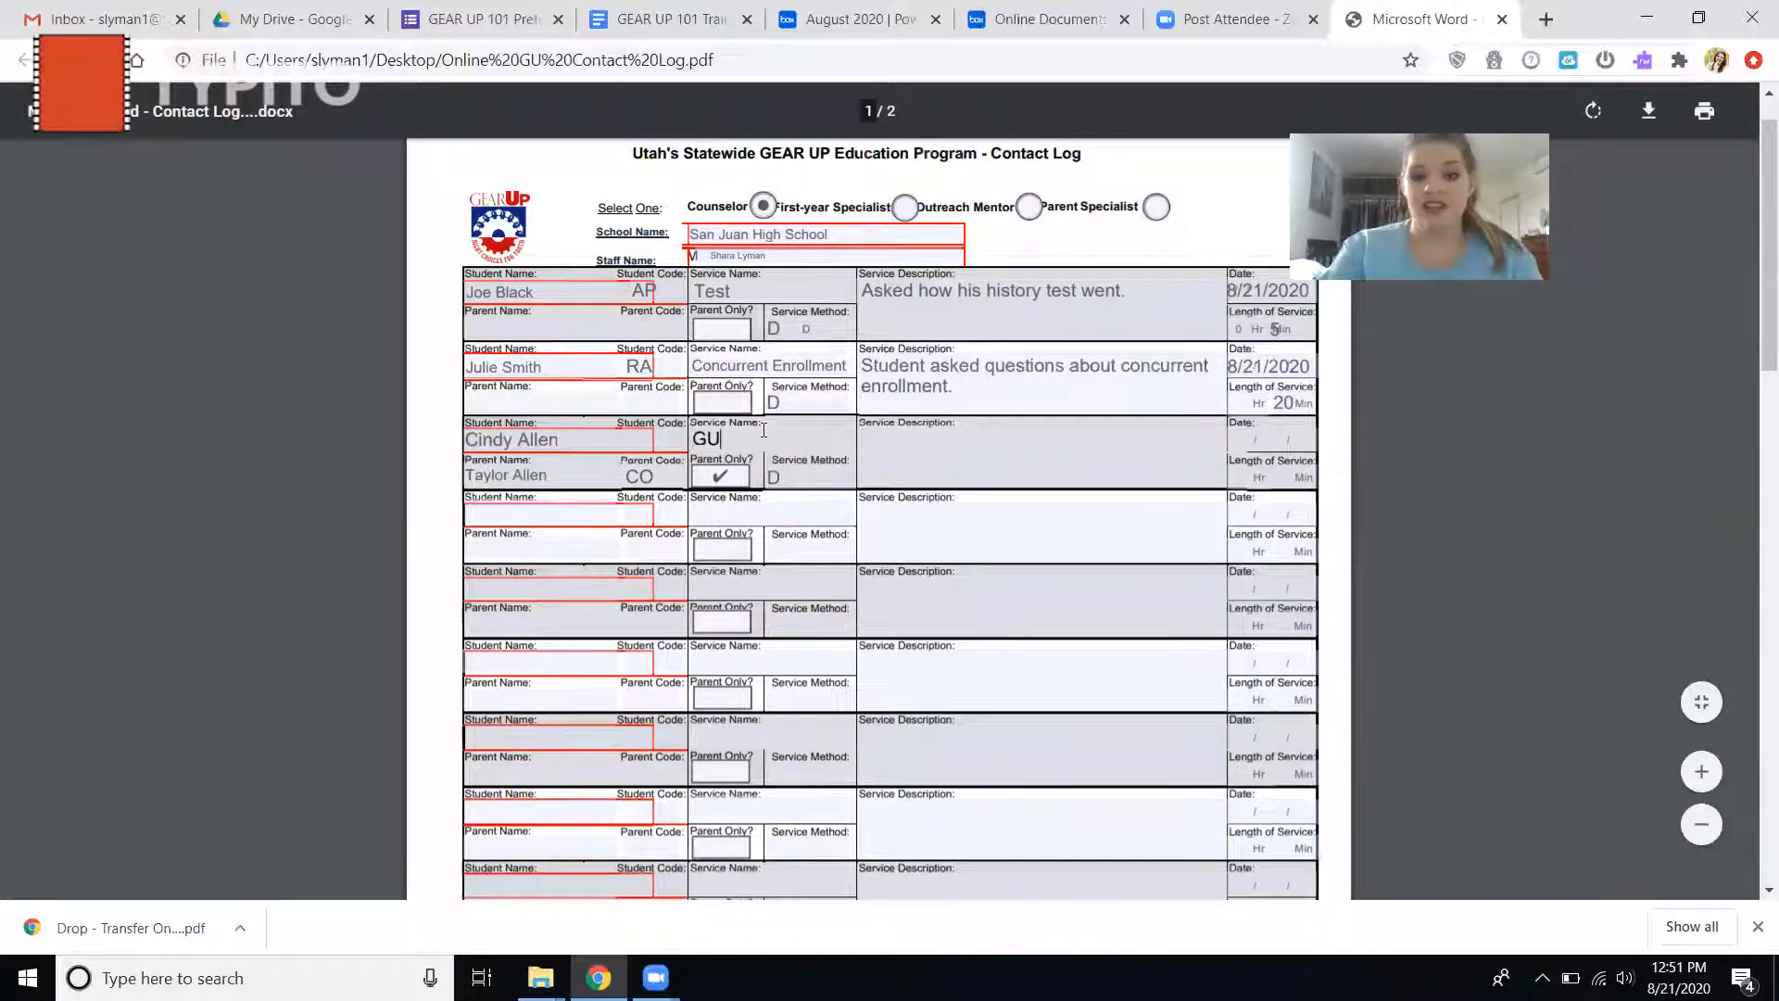
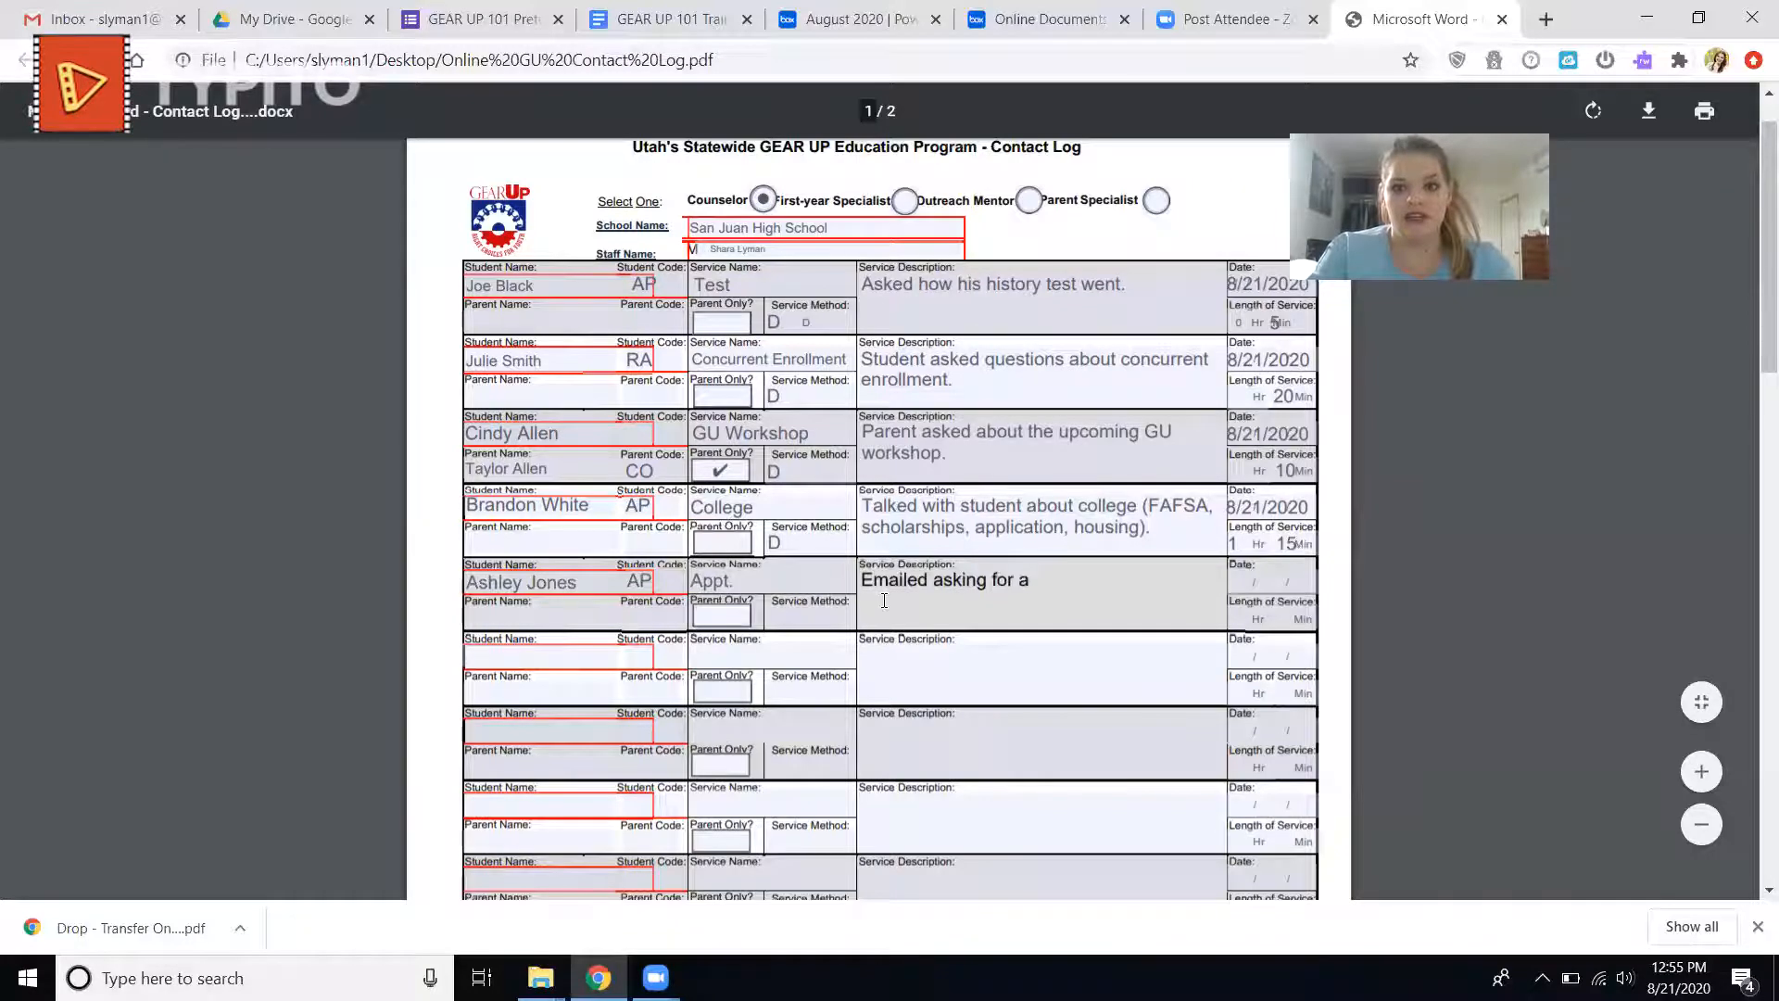
# Finish the fifth entry's description as "Emailed asking for a good time to come in and complete FAFSA." and set its service method to V.
pyautogui.write('me in ')
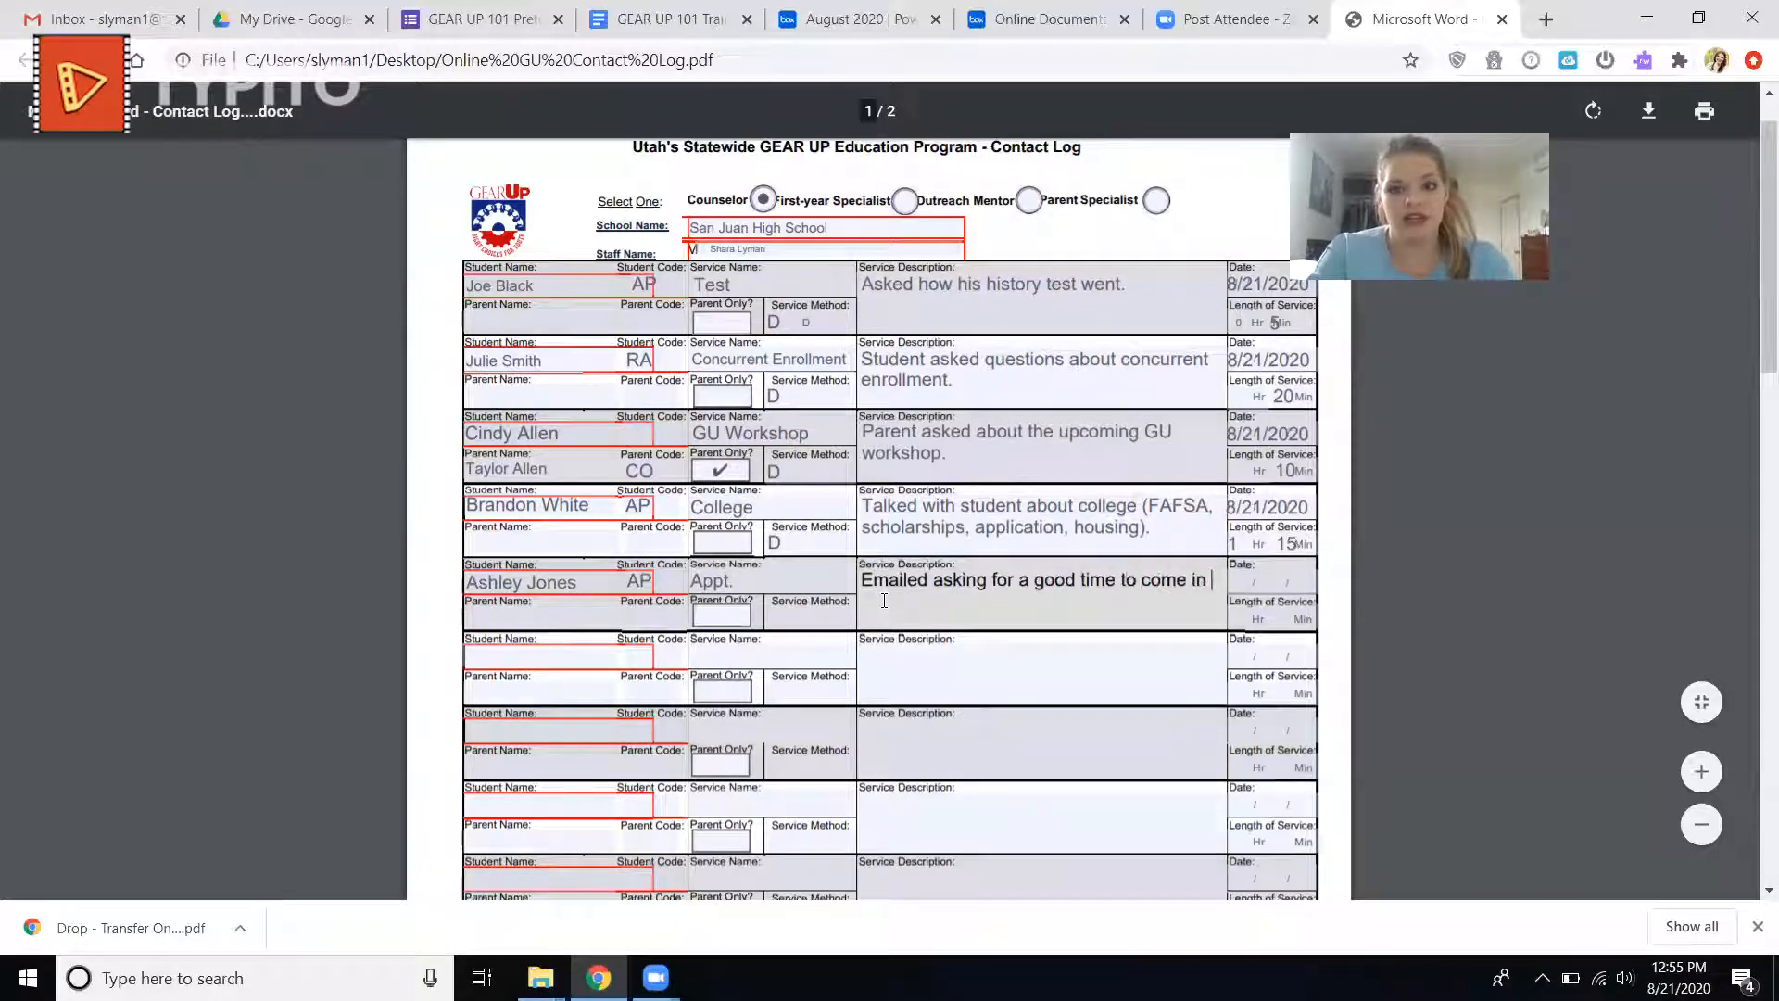
pyautogui.write('and complete FAFSA.')
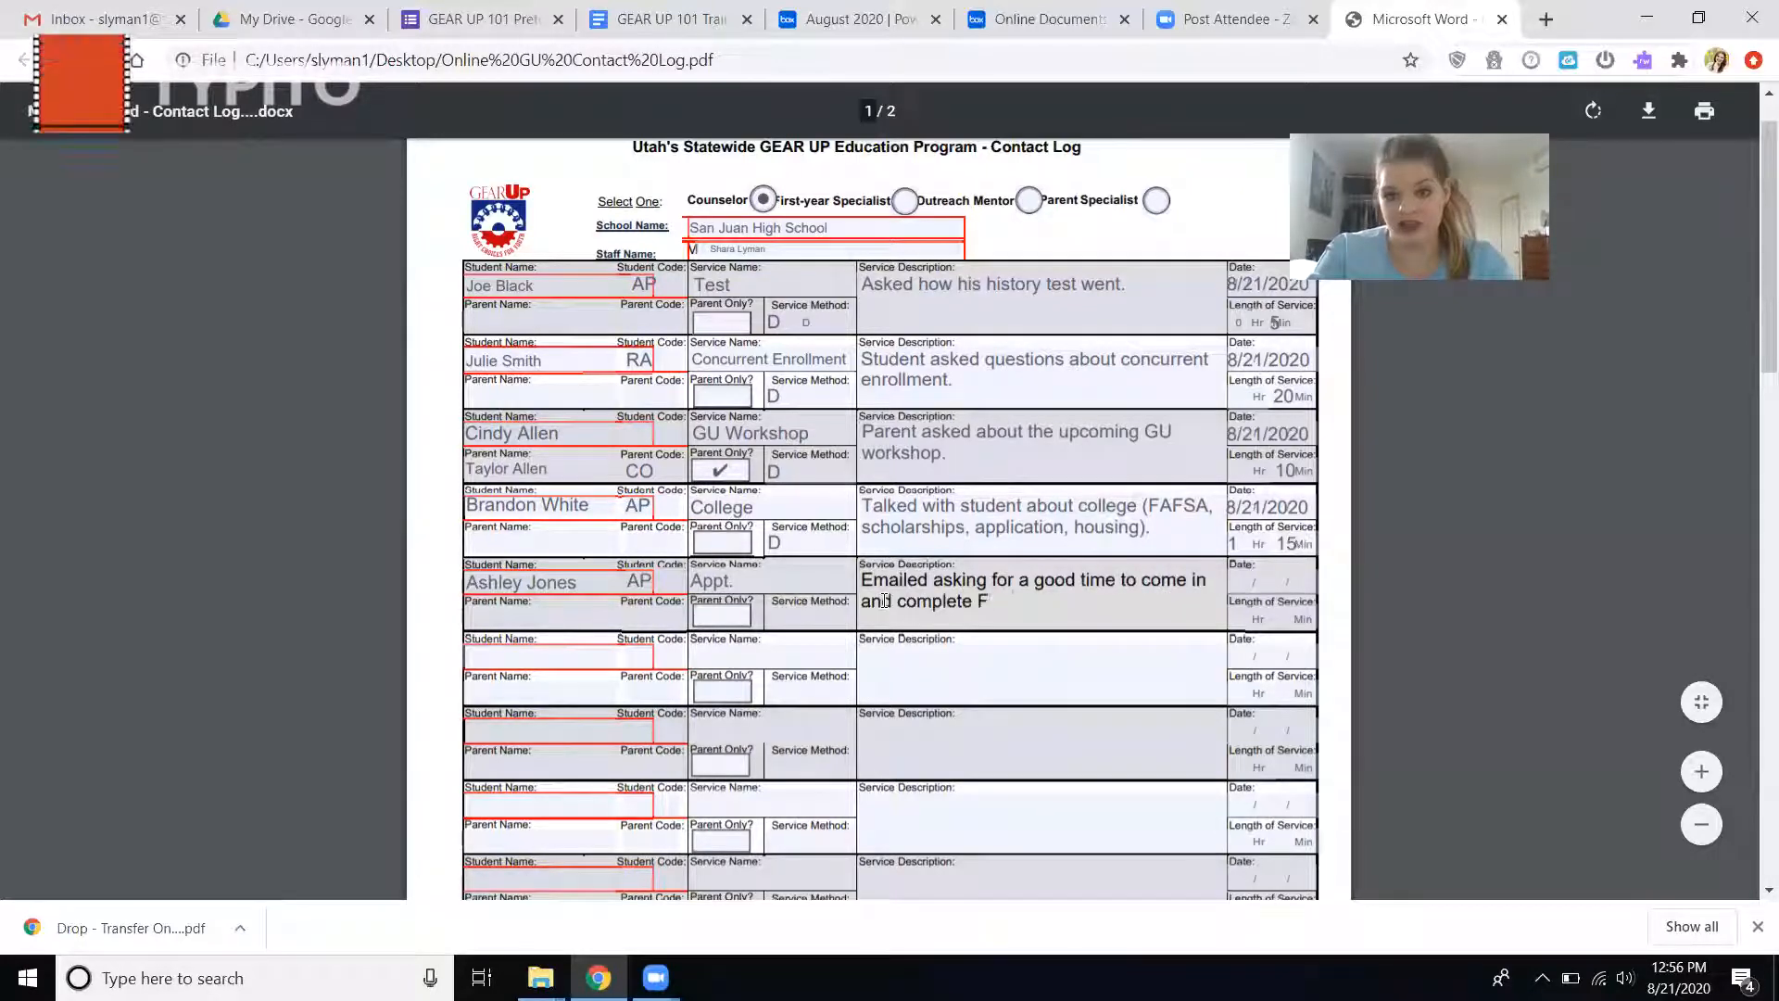
pyautogui.click(821, 617)
pyautogui.write('V')
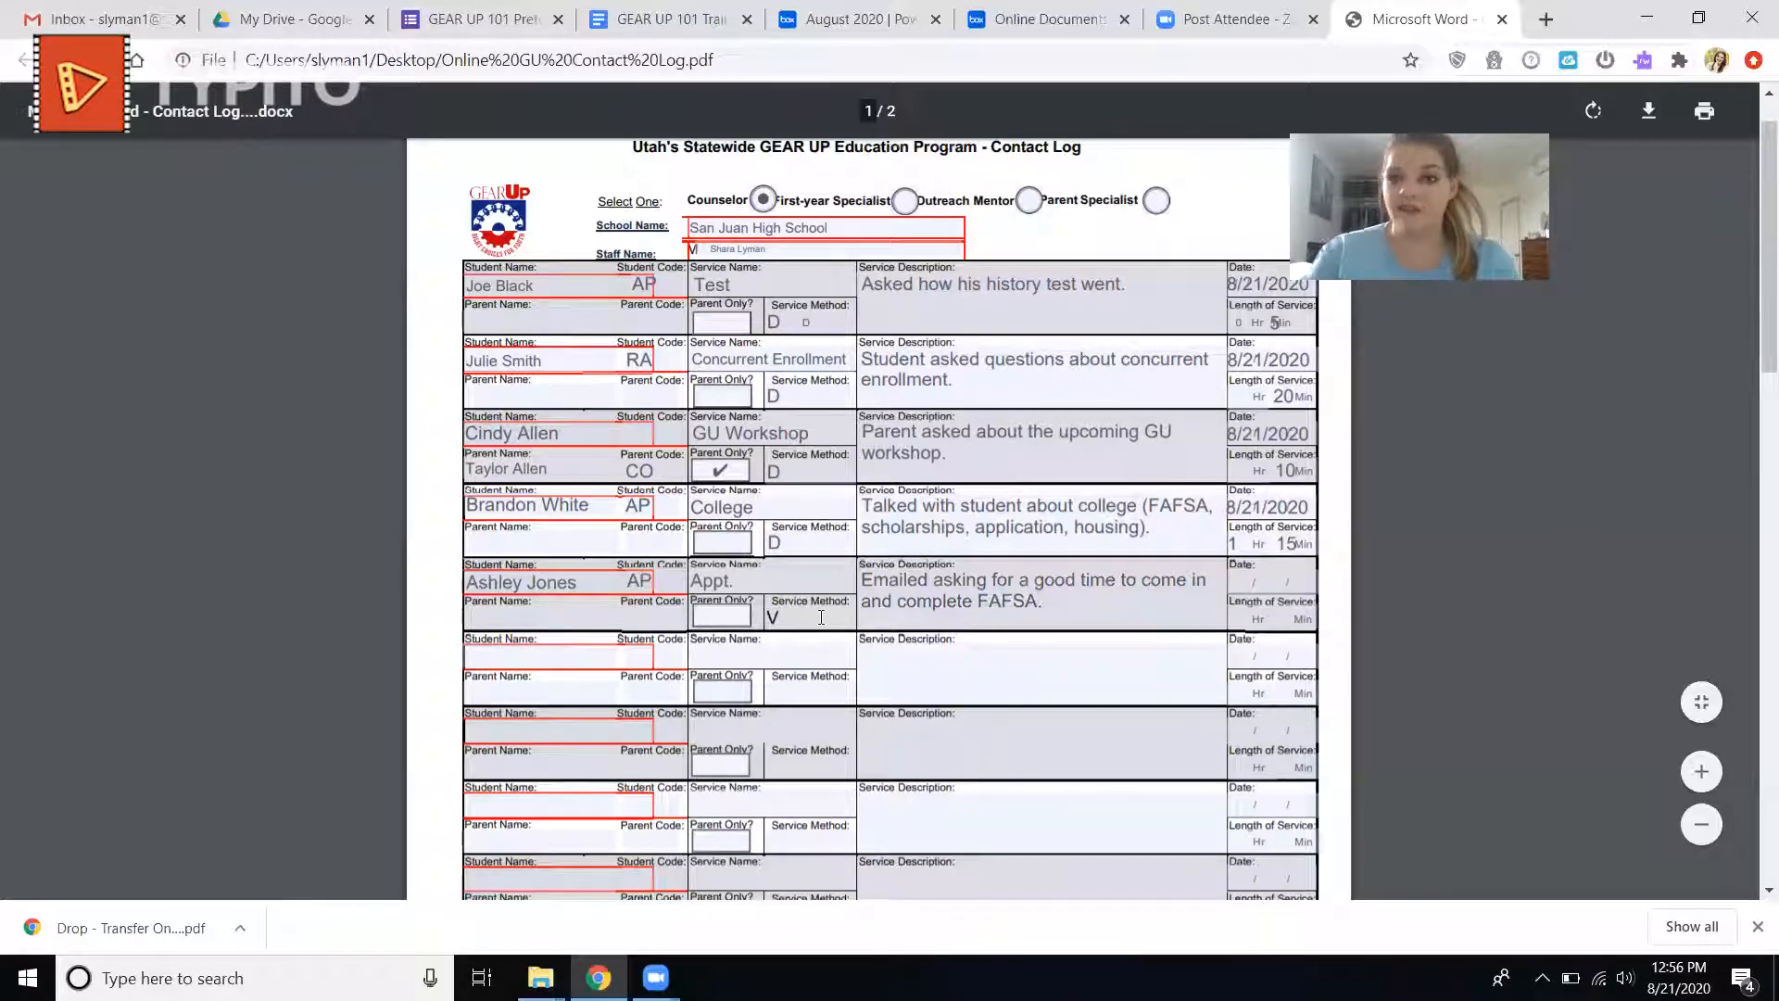
# Date the fifth log entry 8/21/2020 and set its length of service to 10 minutes.
pyautogui.click(1240, 584)
pyautogui.write('8')
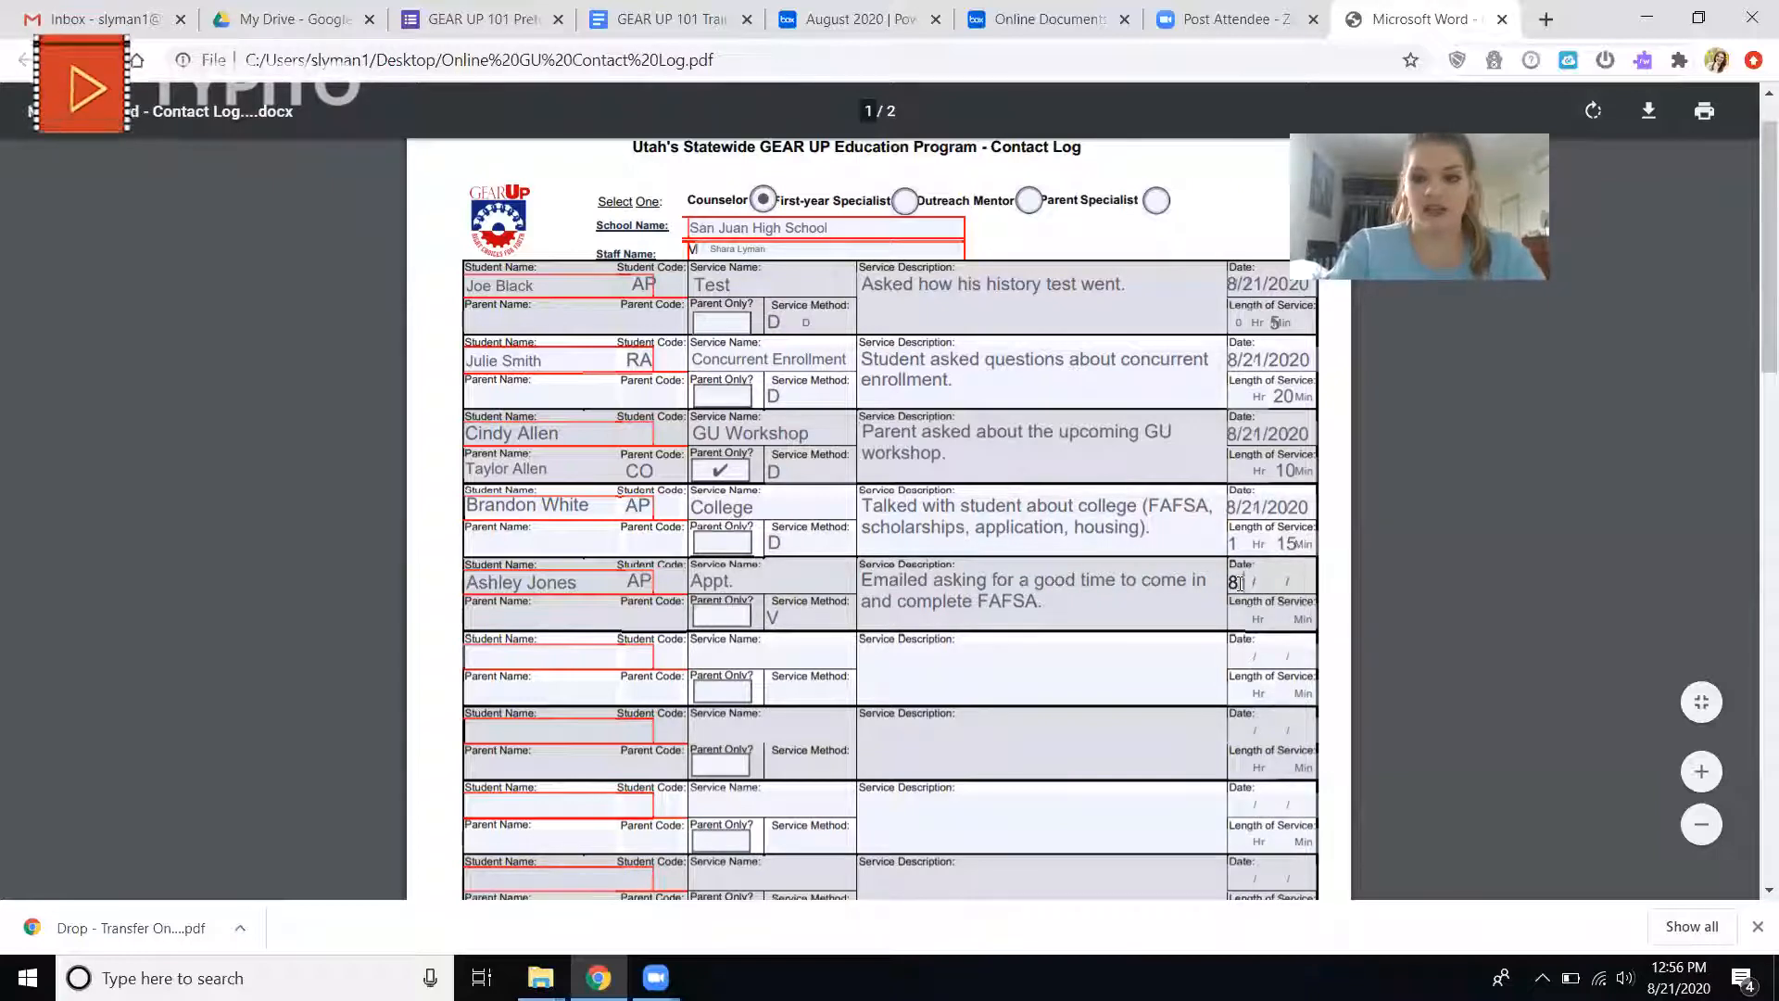
pyautogui.write('/21/2020')
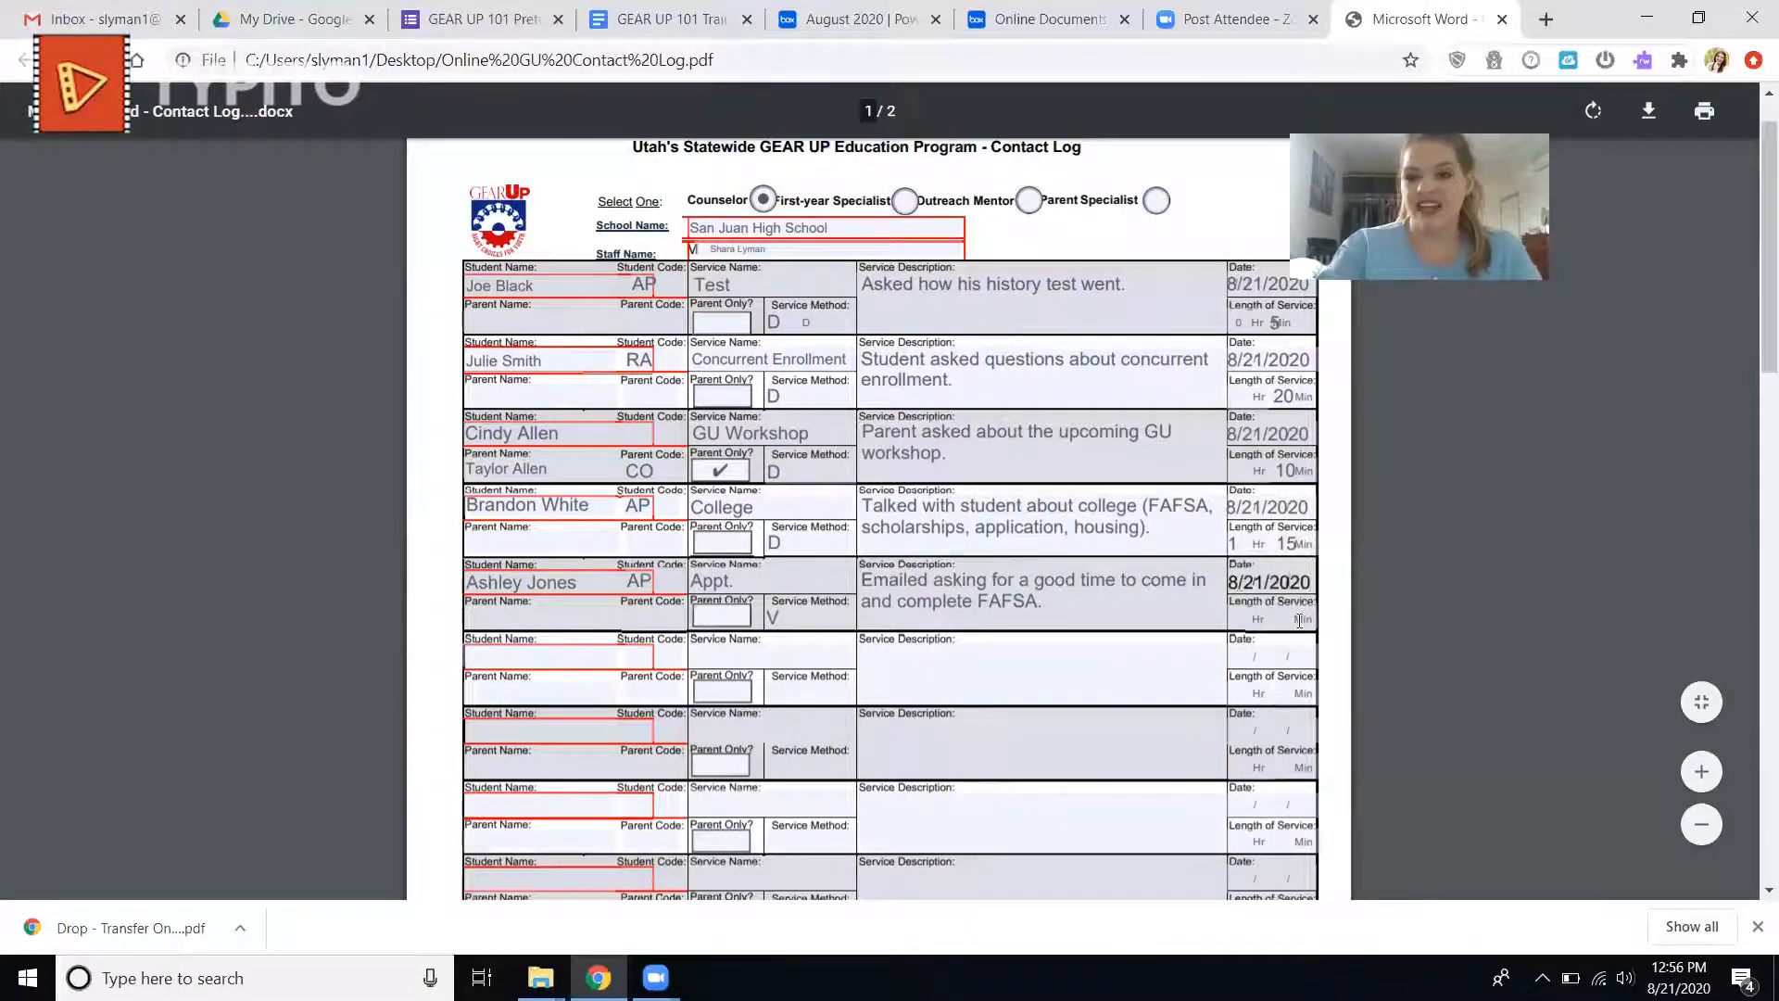
pyautogui.click(1247, 618)
pyautogui.click(1283, 617)
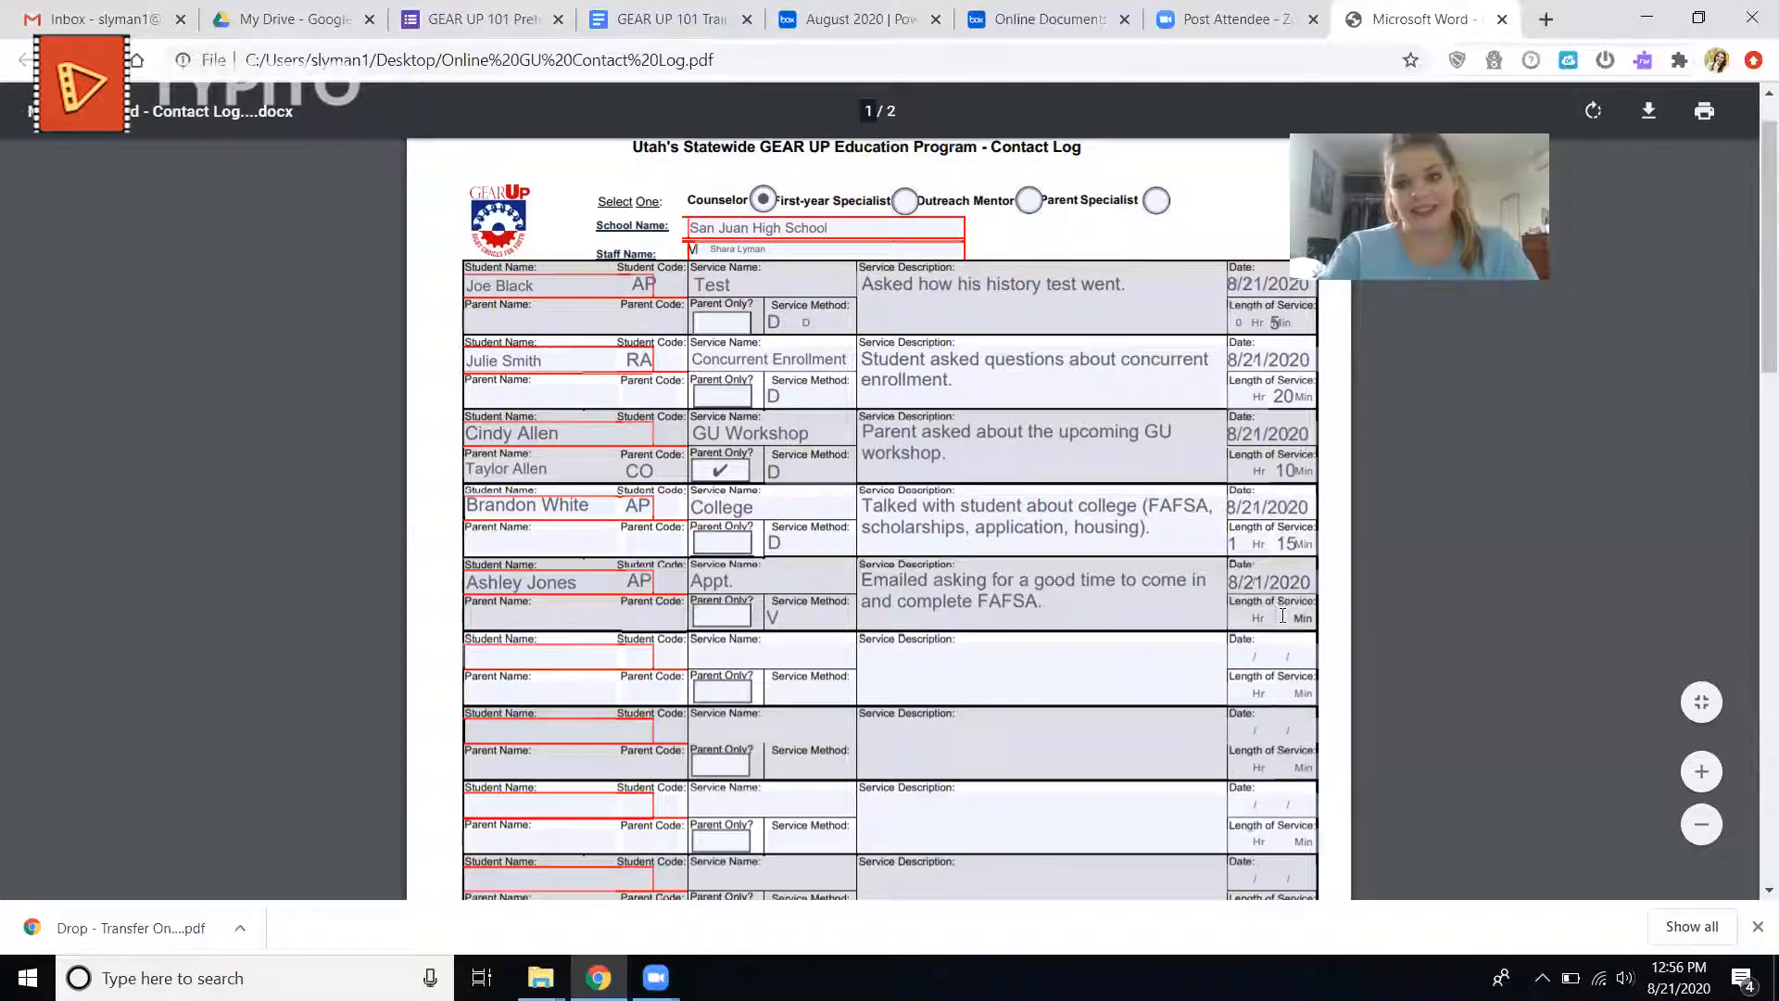
pyautogui.write('10')
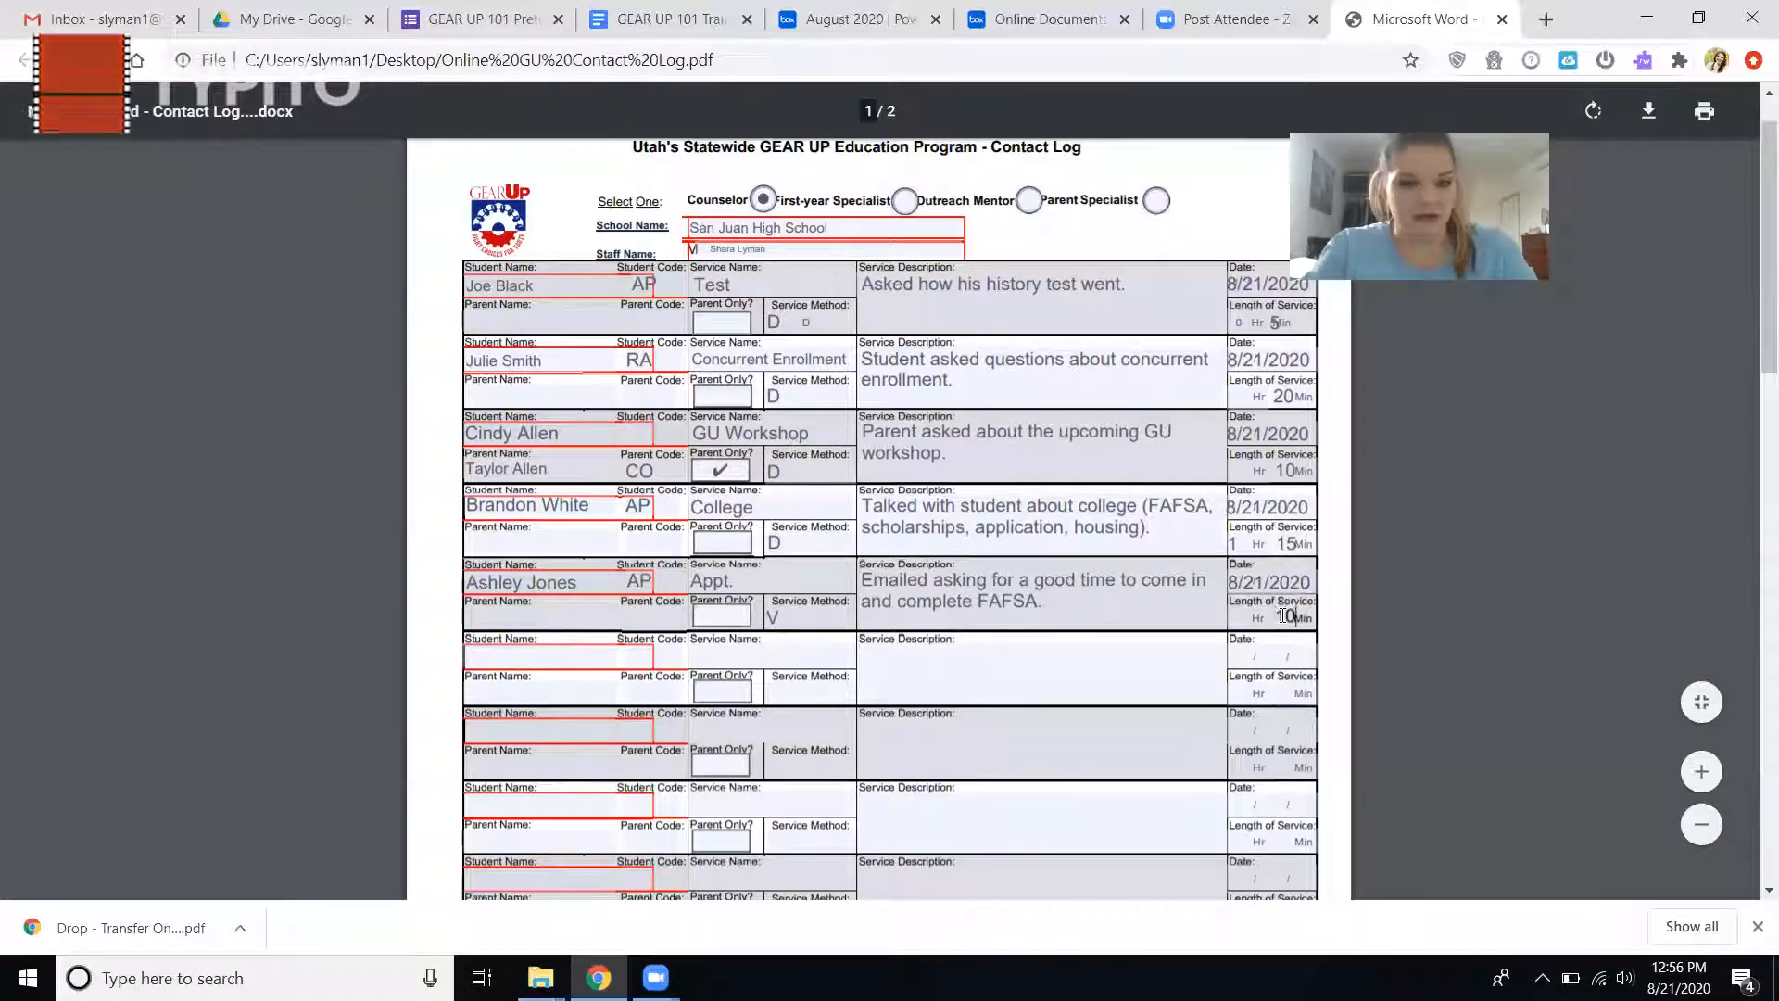
# Enter the student's full name and the parent's full name in the sixth log entry.
pyautogui.click(543, 657)
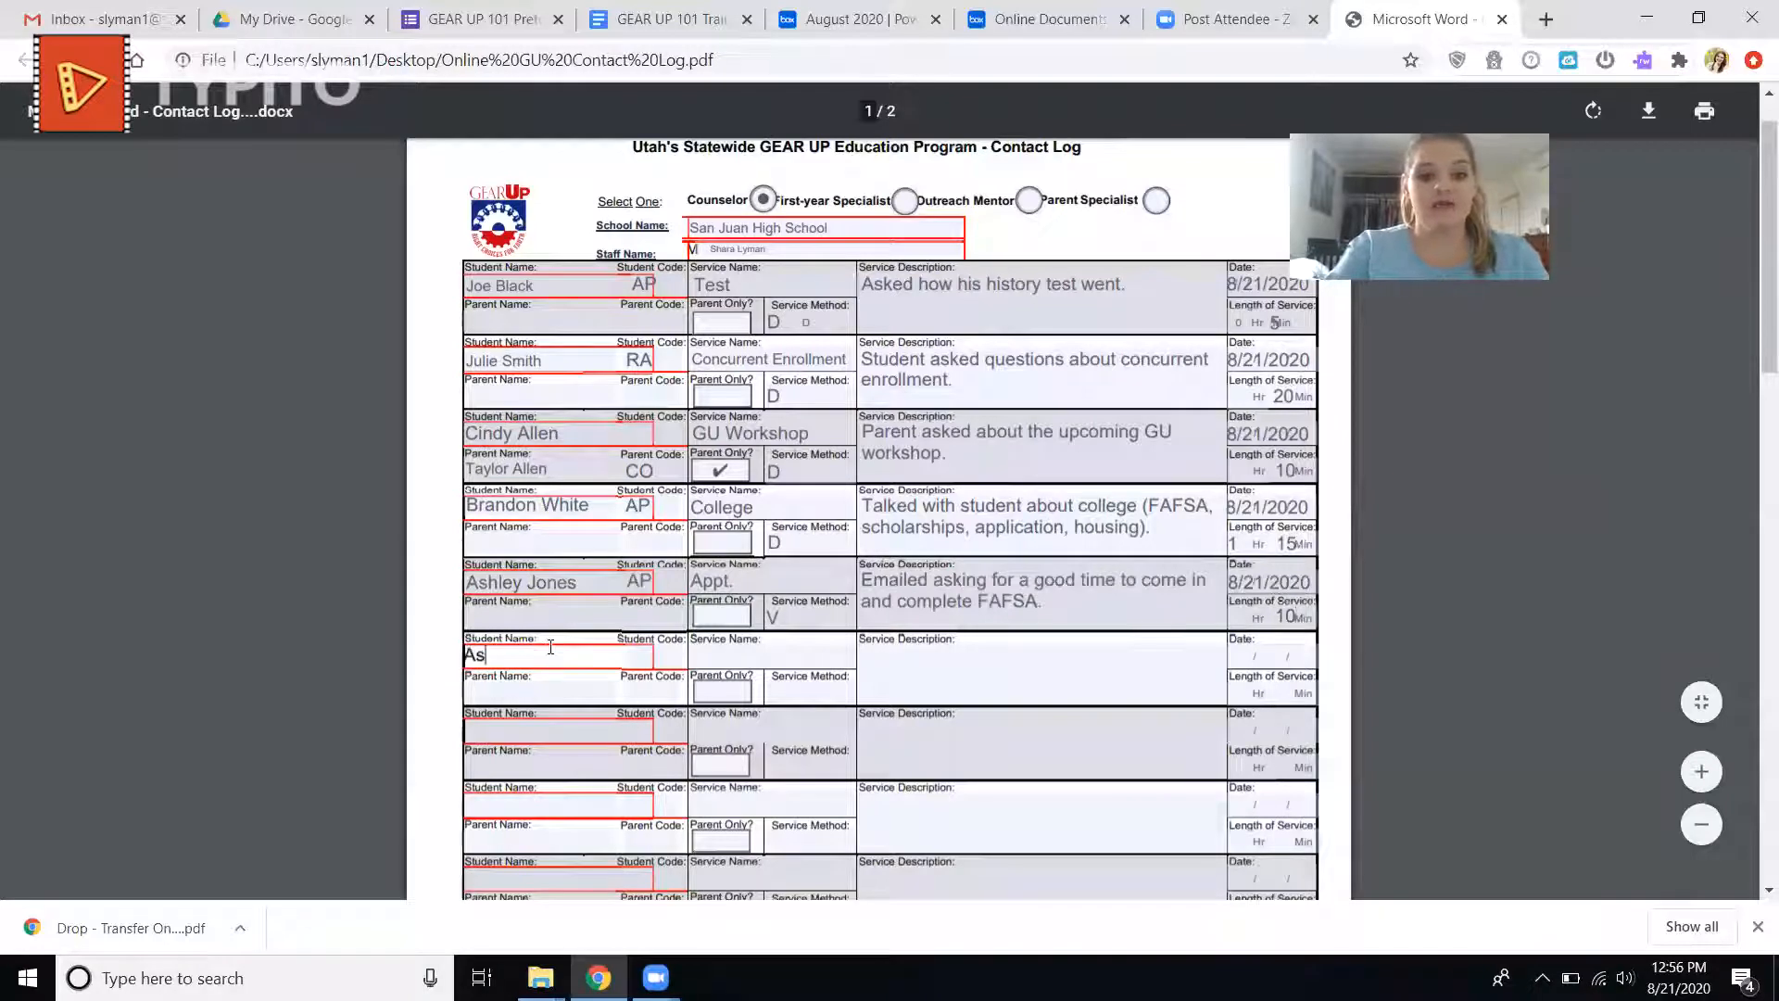
pyautogui.click(572, 690)
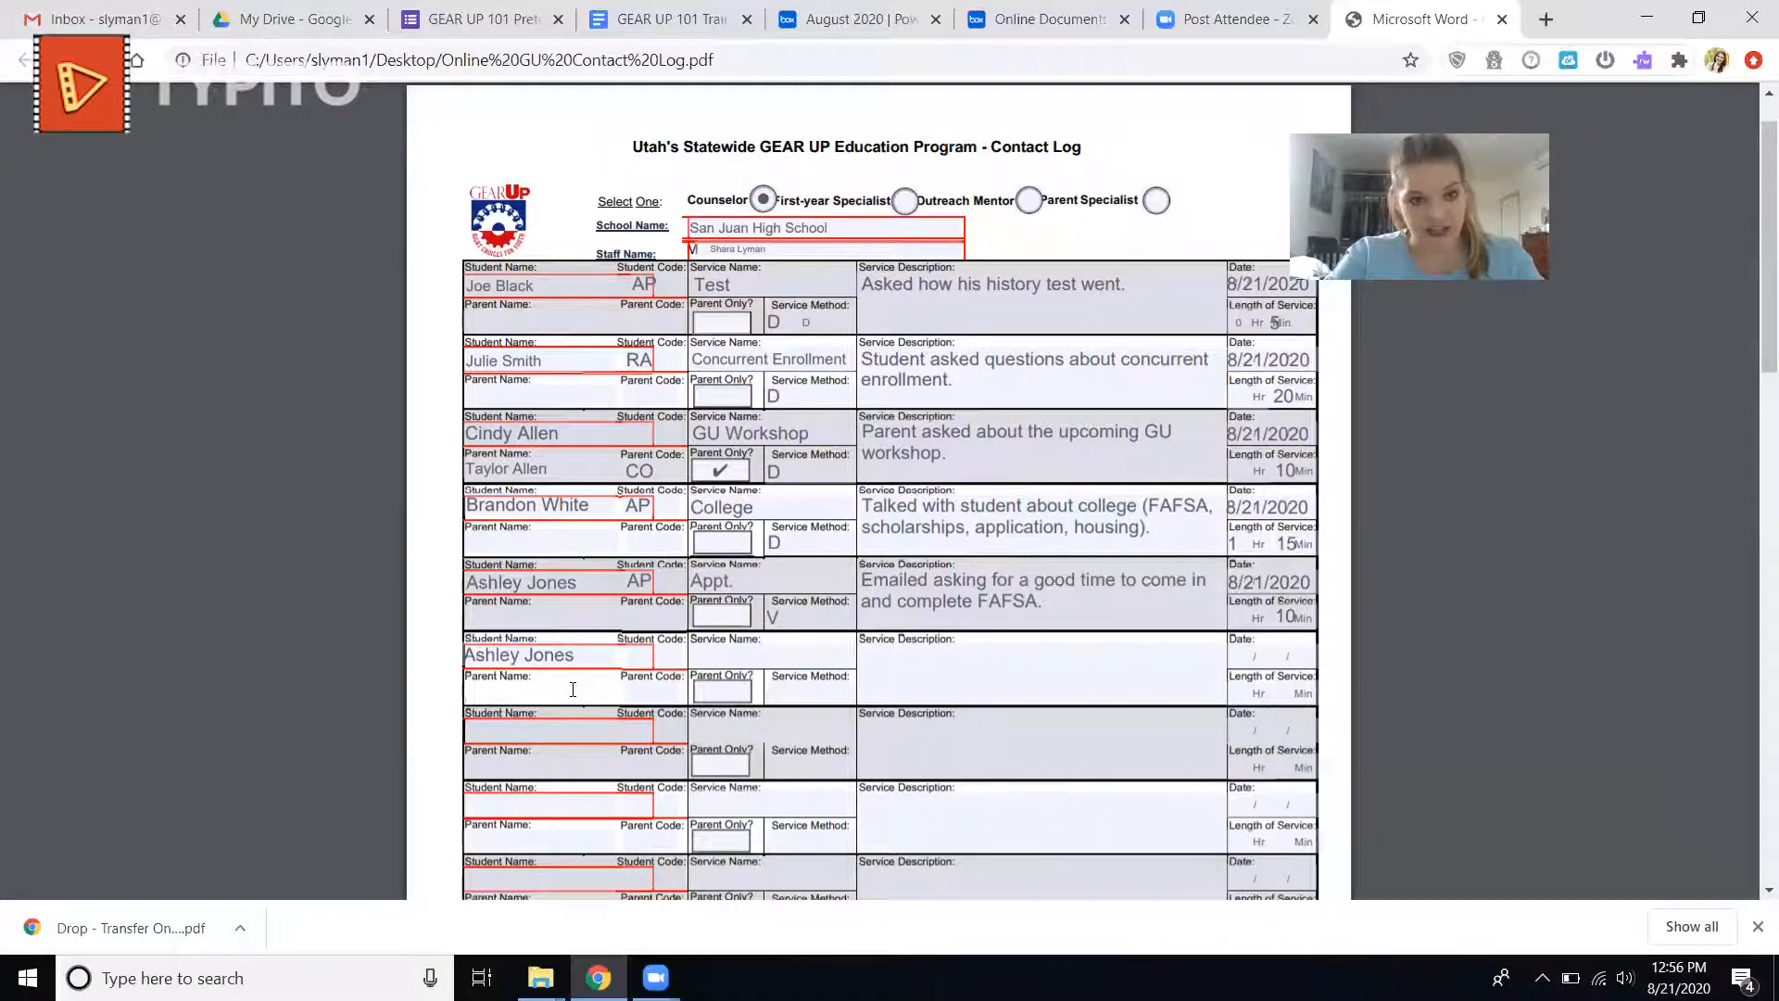
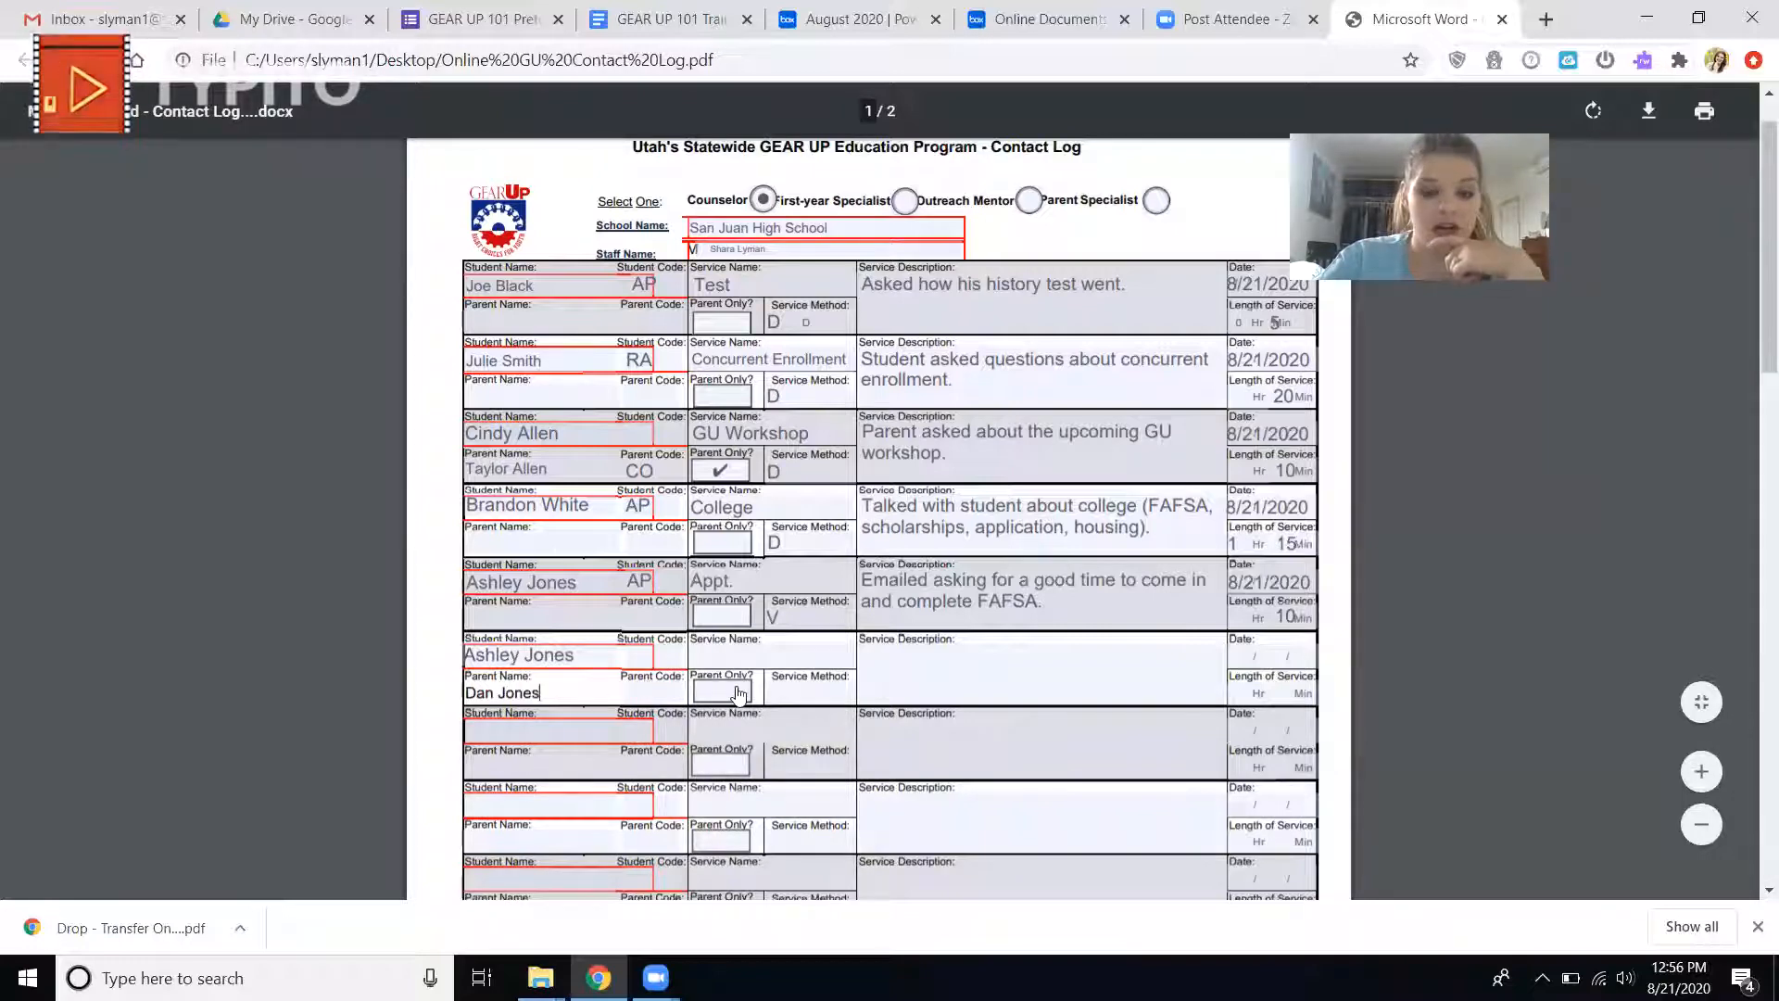
# Look up the activity codes on the form and set the sixth entry's student code to FA and parent code to FW.
pyautogui.click(663, 654)
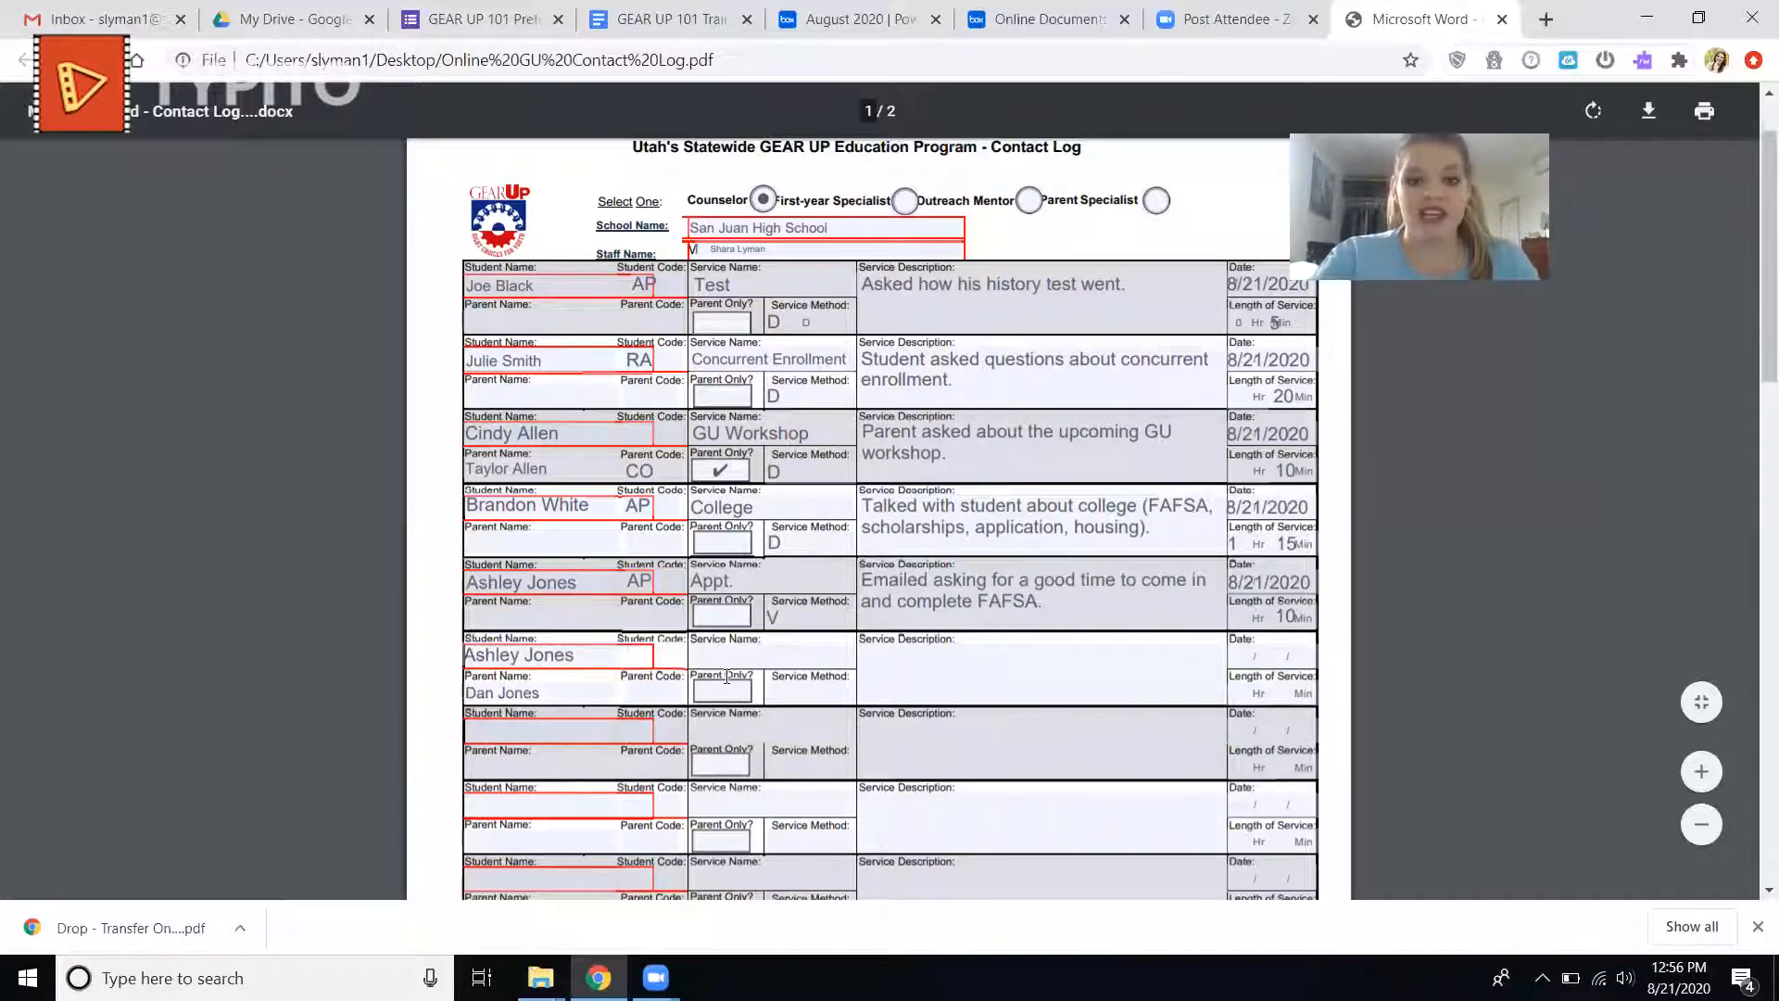
pyautogui.scroll(-4, 1177, 668)
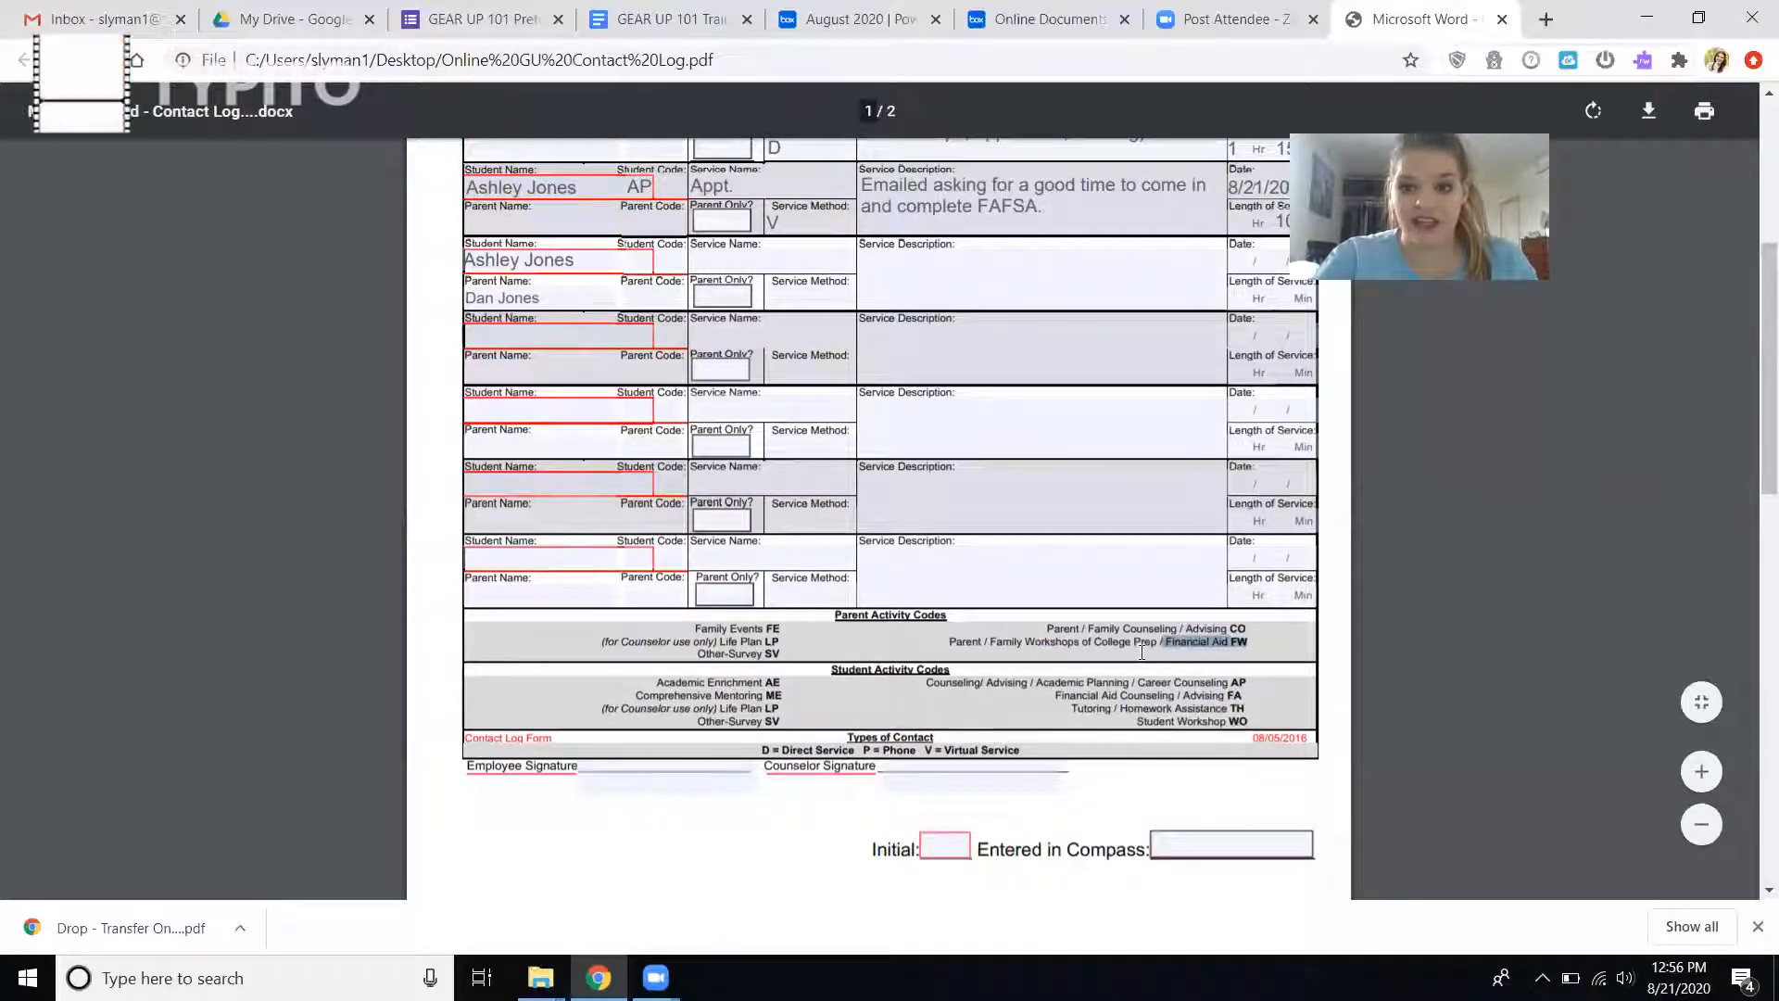
pyautogui.scroll(3, 656, 414)
pyautogui.click(636, 569)
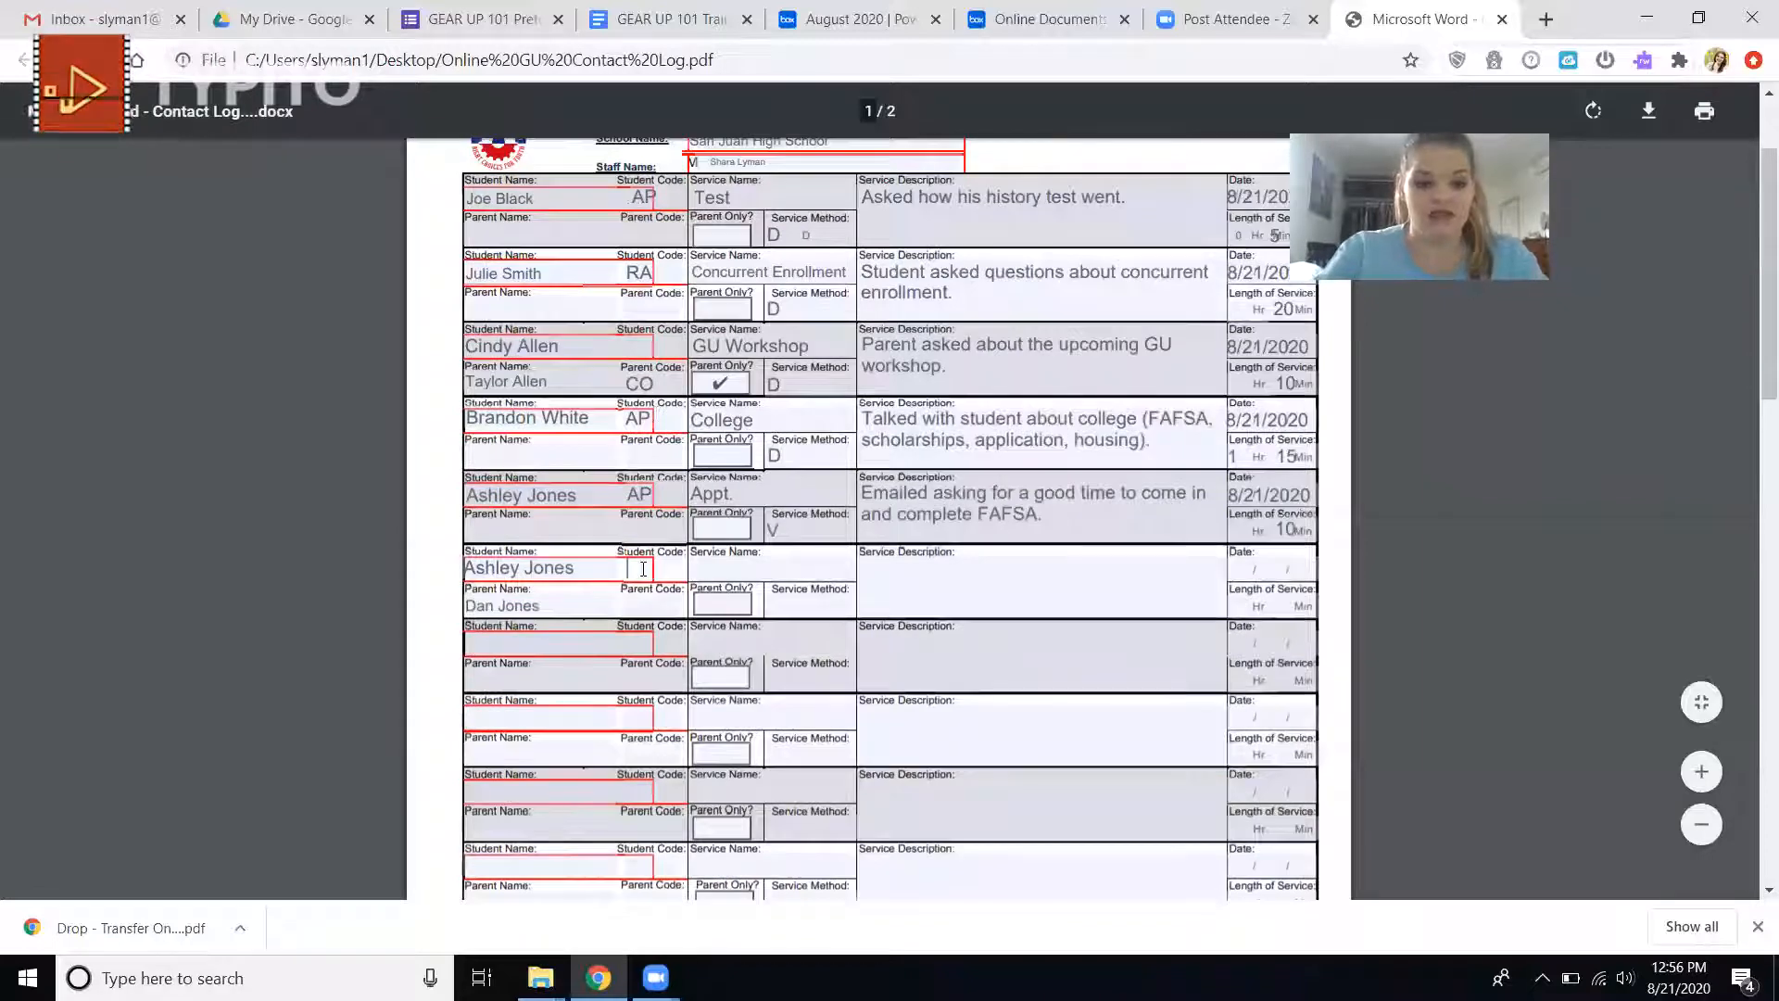
pyautogui.write('FA')
pyautogui.click(641, 604)
pyautogui.write('FW')
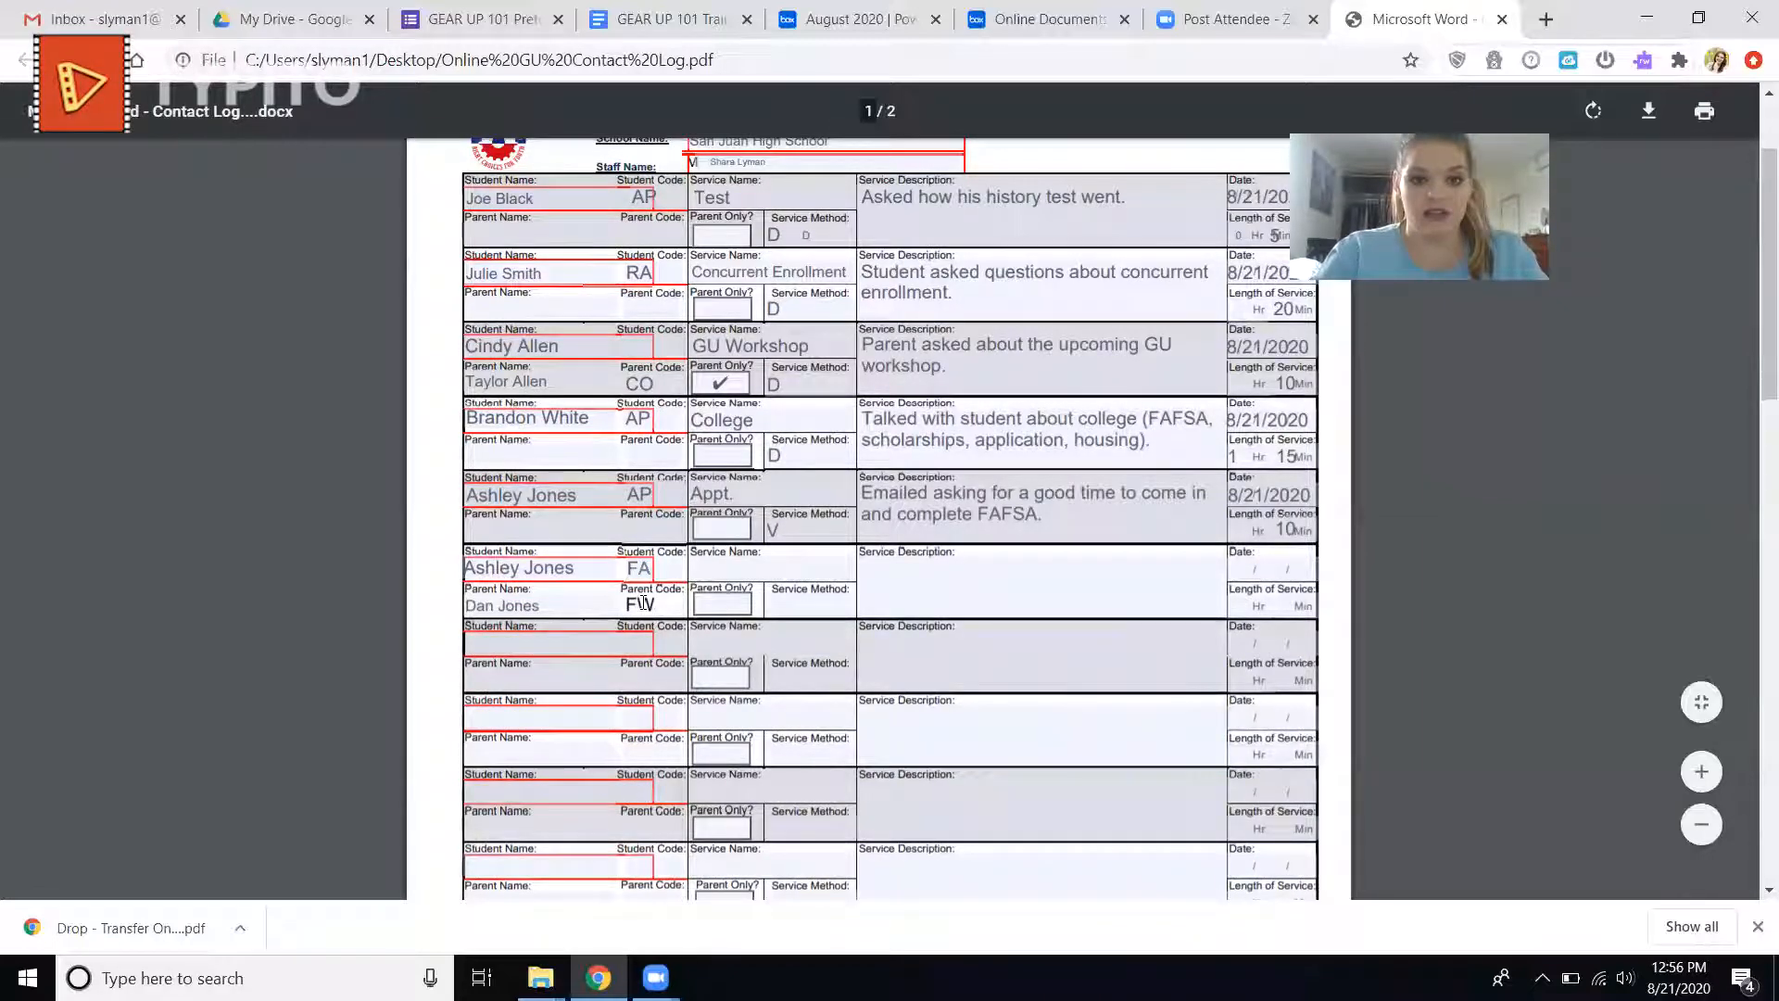
# Enter "FAFSA" as the sixth entry's service name and "Direct" as its service method.
pyautogui.click(731, 563)
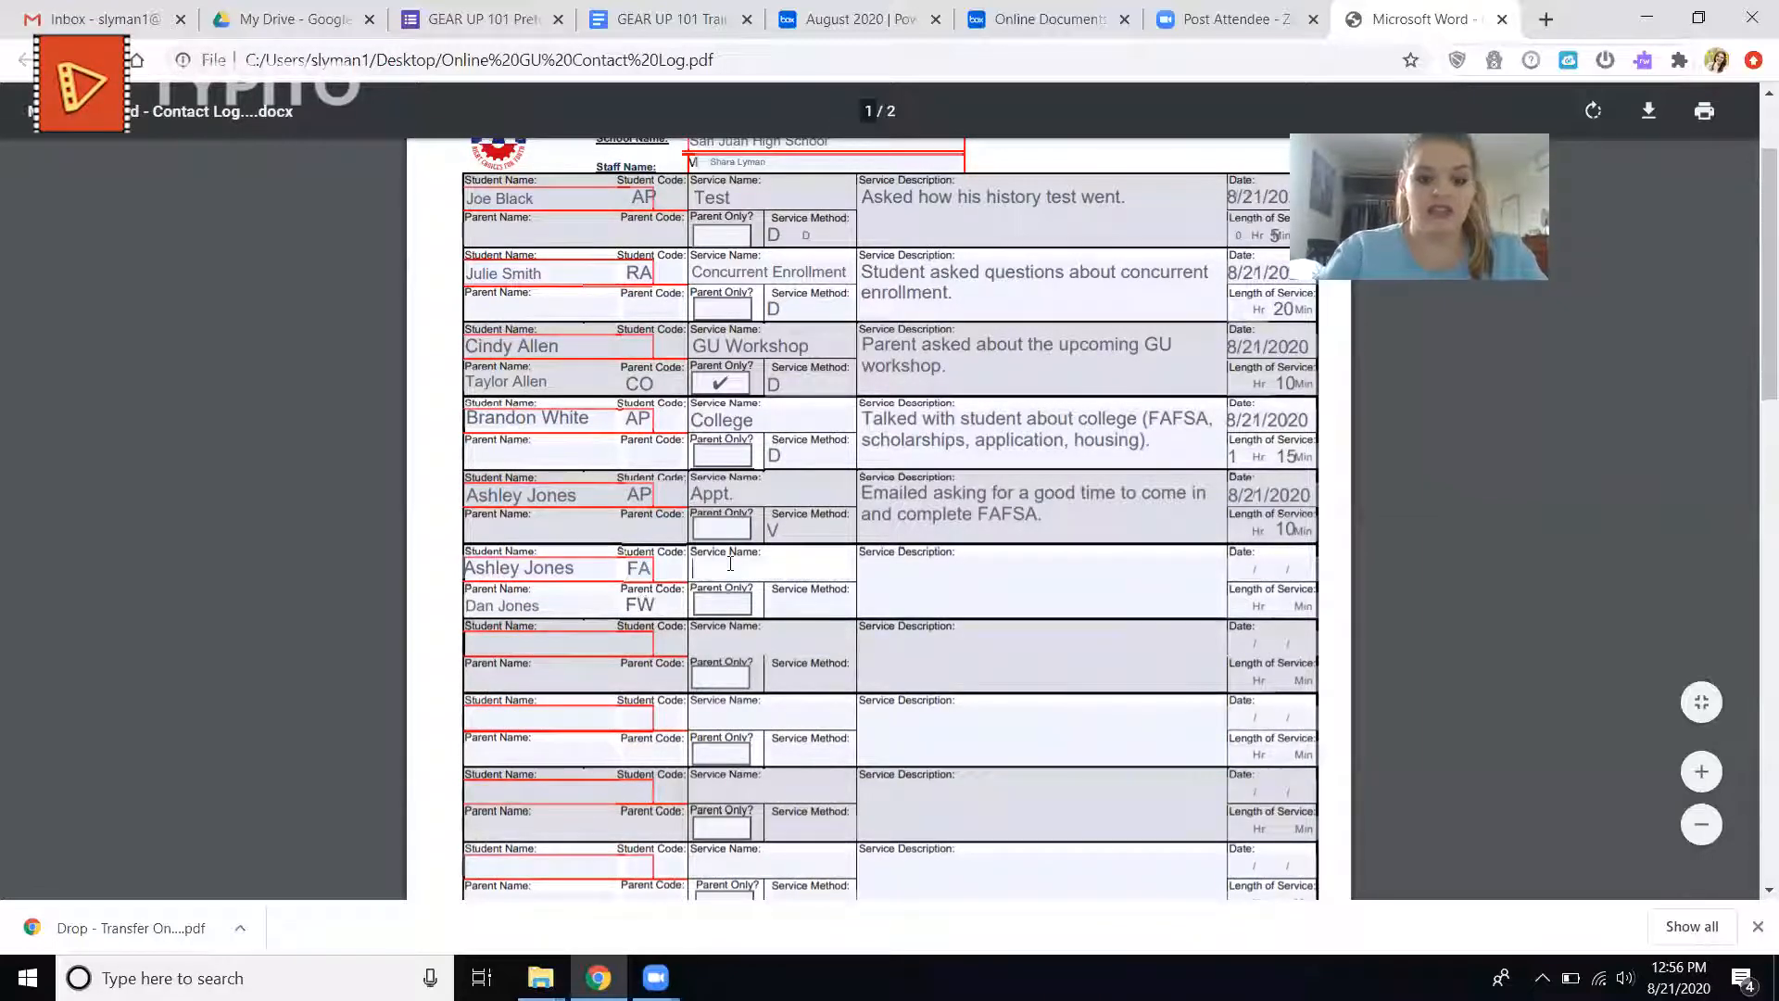
pyautogui.write('FAFSA')
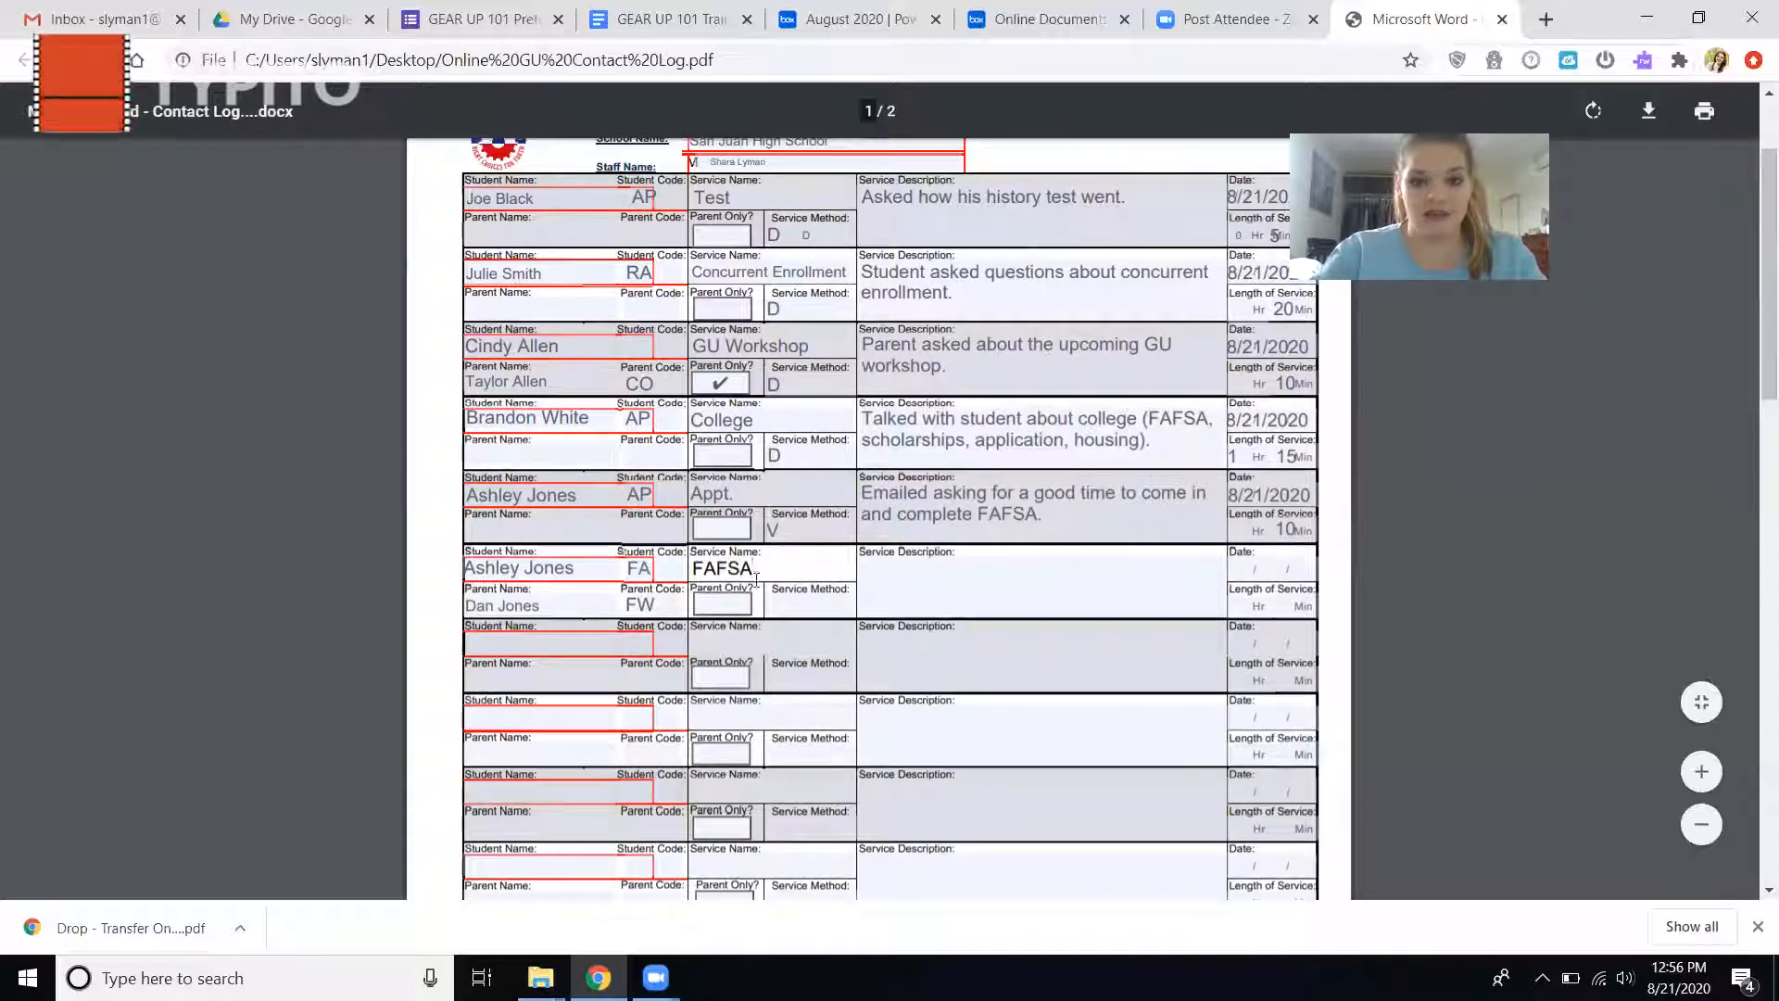
pyautogui.click(787, 601)
pyautogui.write('Direct')
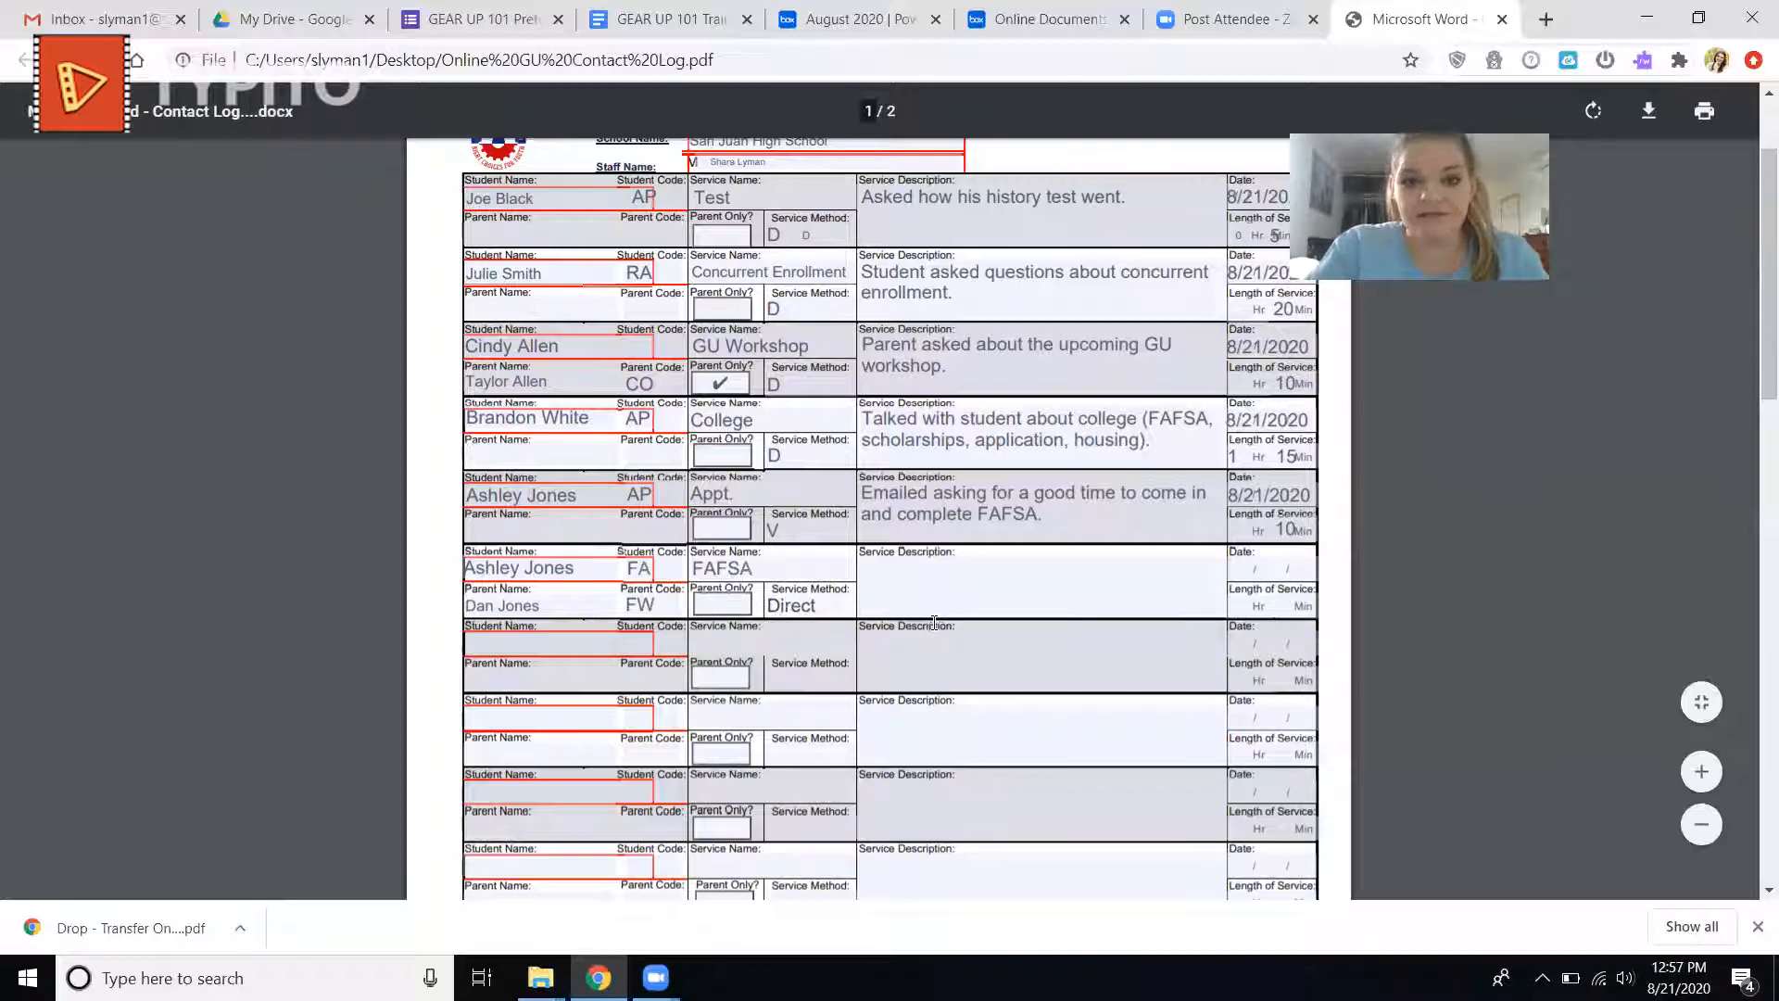
# Describe the sixth entry's service as "Helped finish the students FAFSA".
pyautogui.click(928, 592)
pyautogui.write('Helped ')
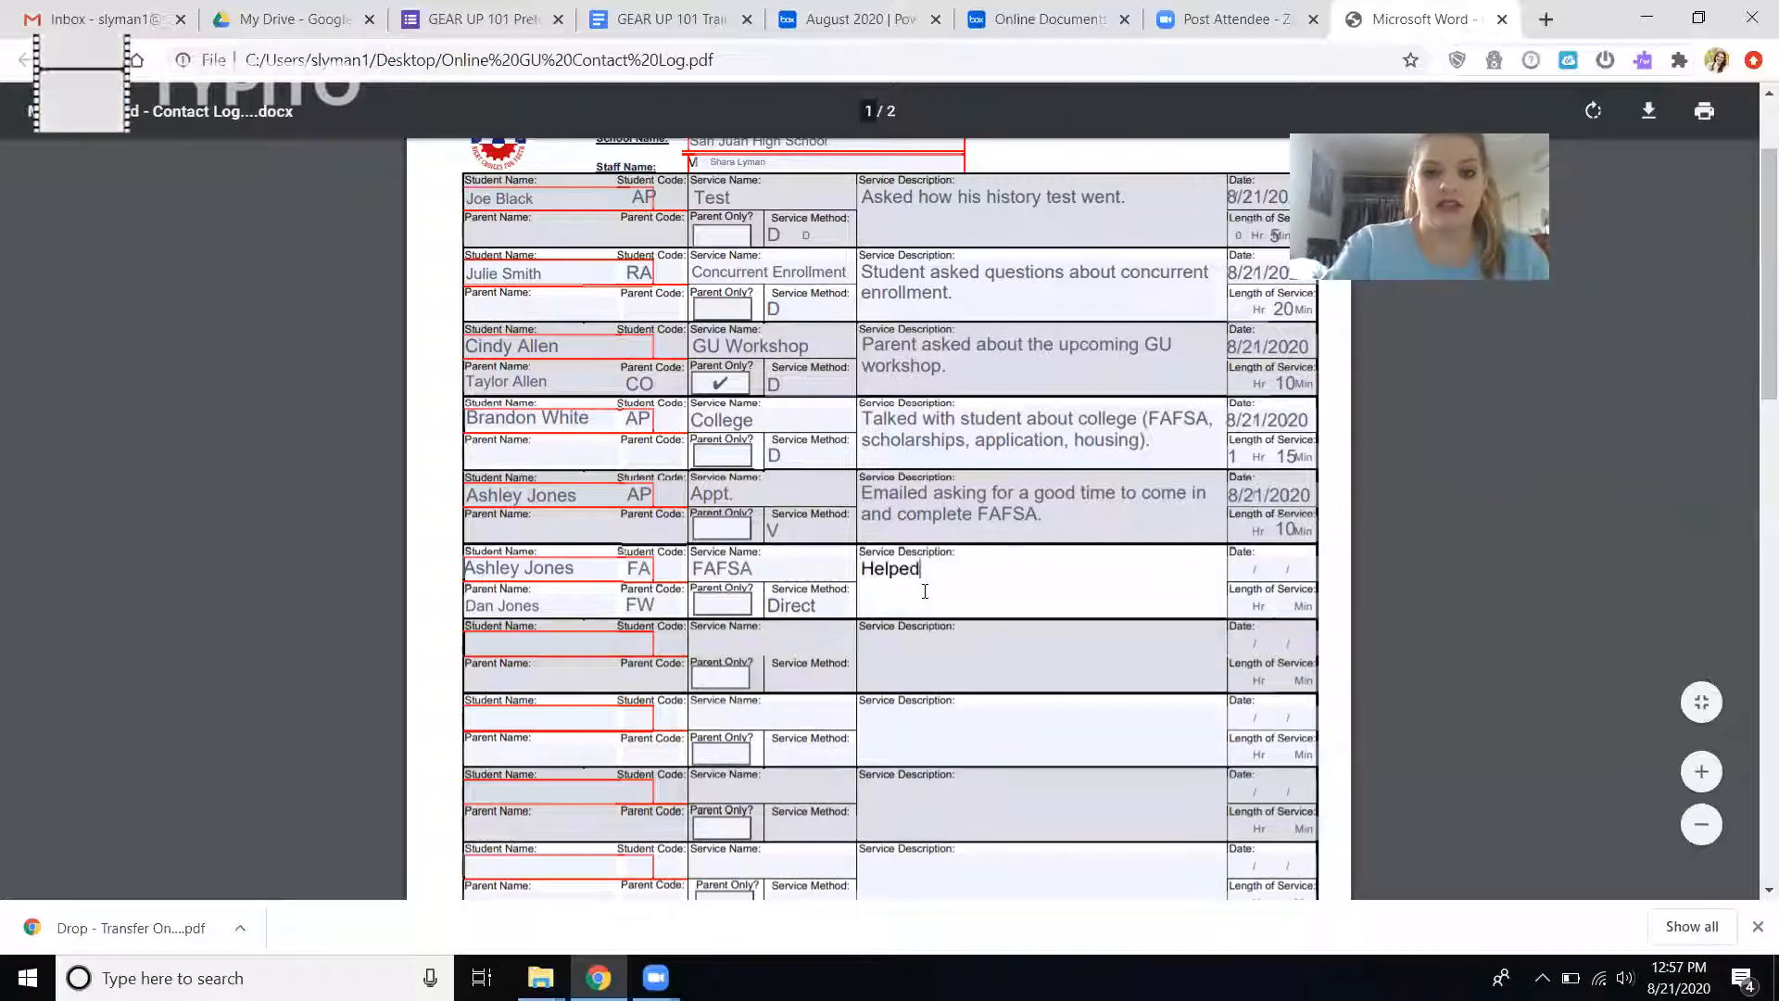
pyautogui.write('finish')
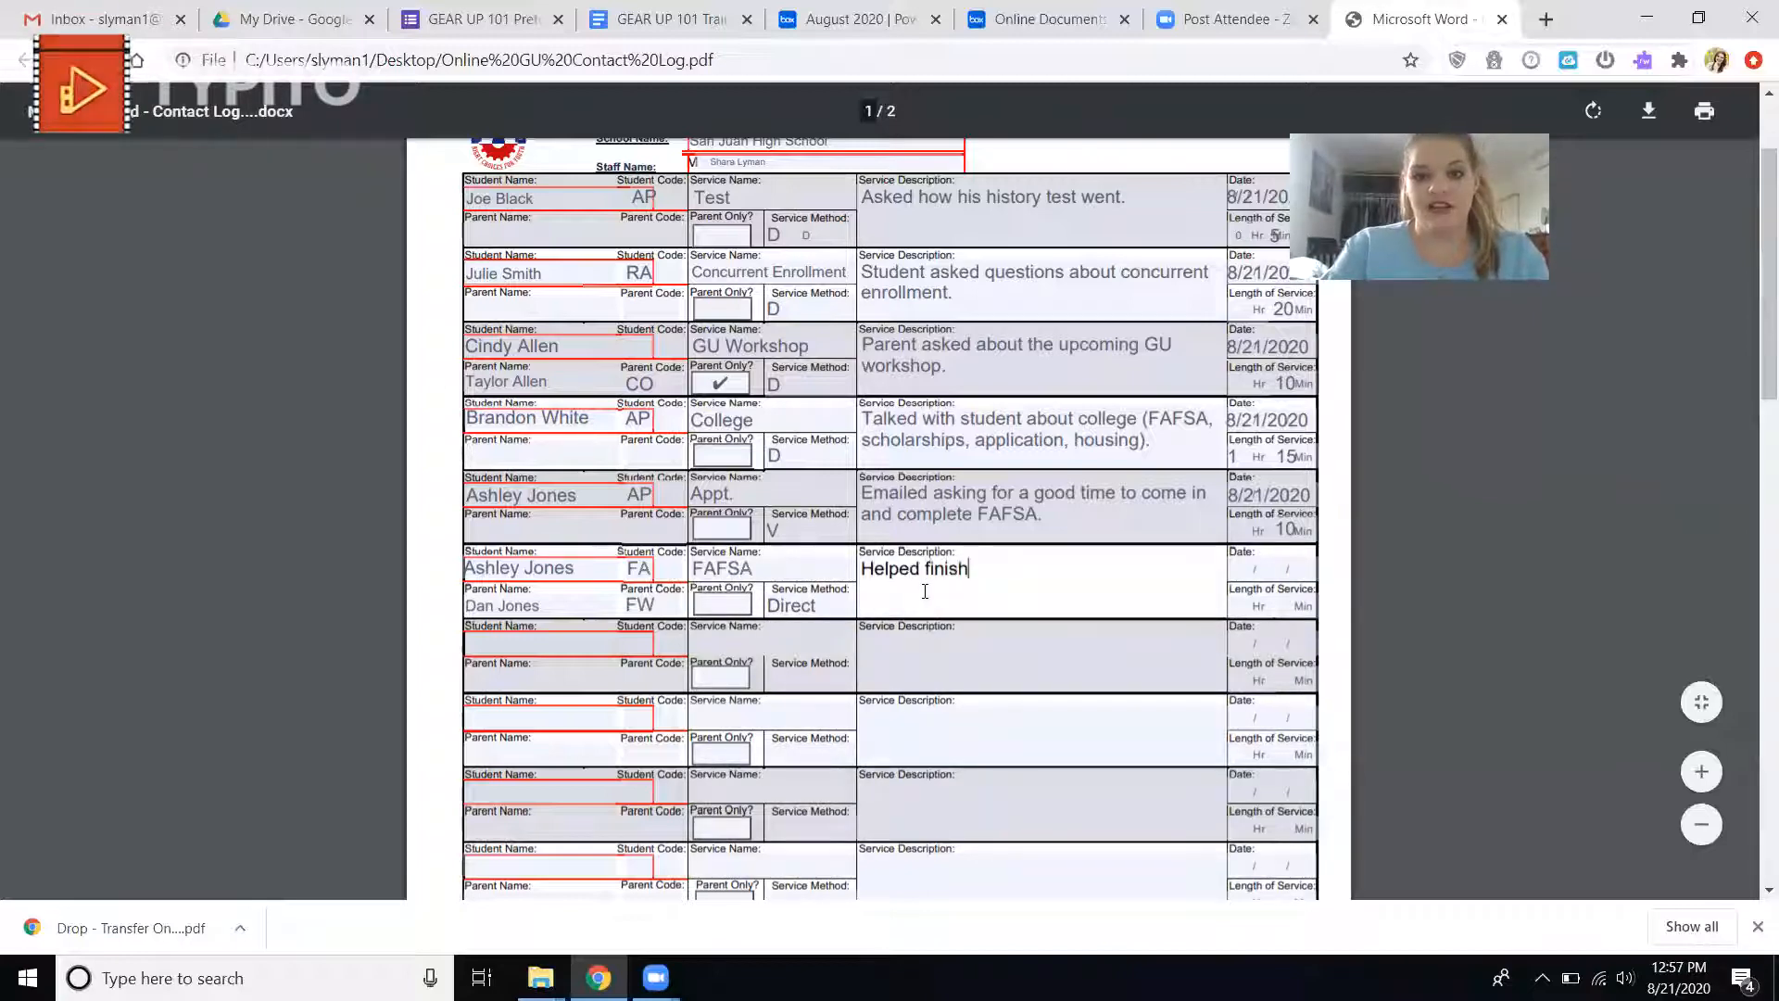
pyautogui.write(' the students FAFSA')
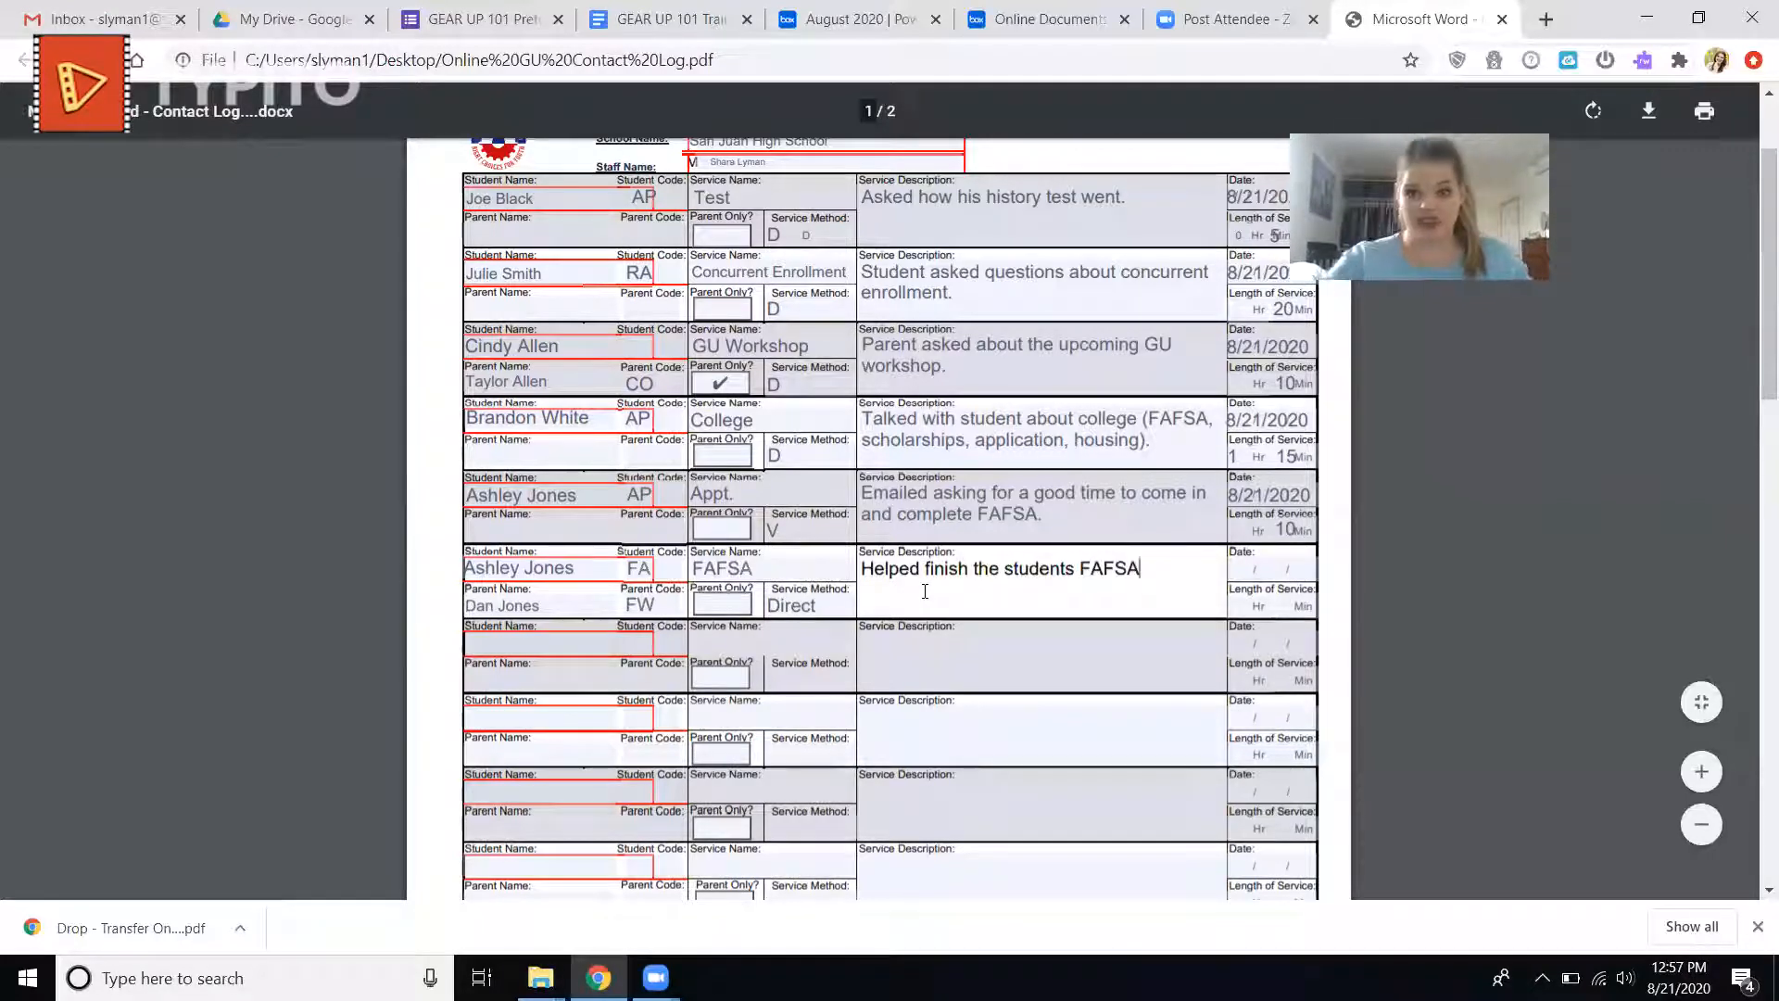
# Set the sixth entry's length of service to 30 minutes and its date to 8/21/2020.
pyautogui.click(1280, 615)
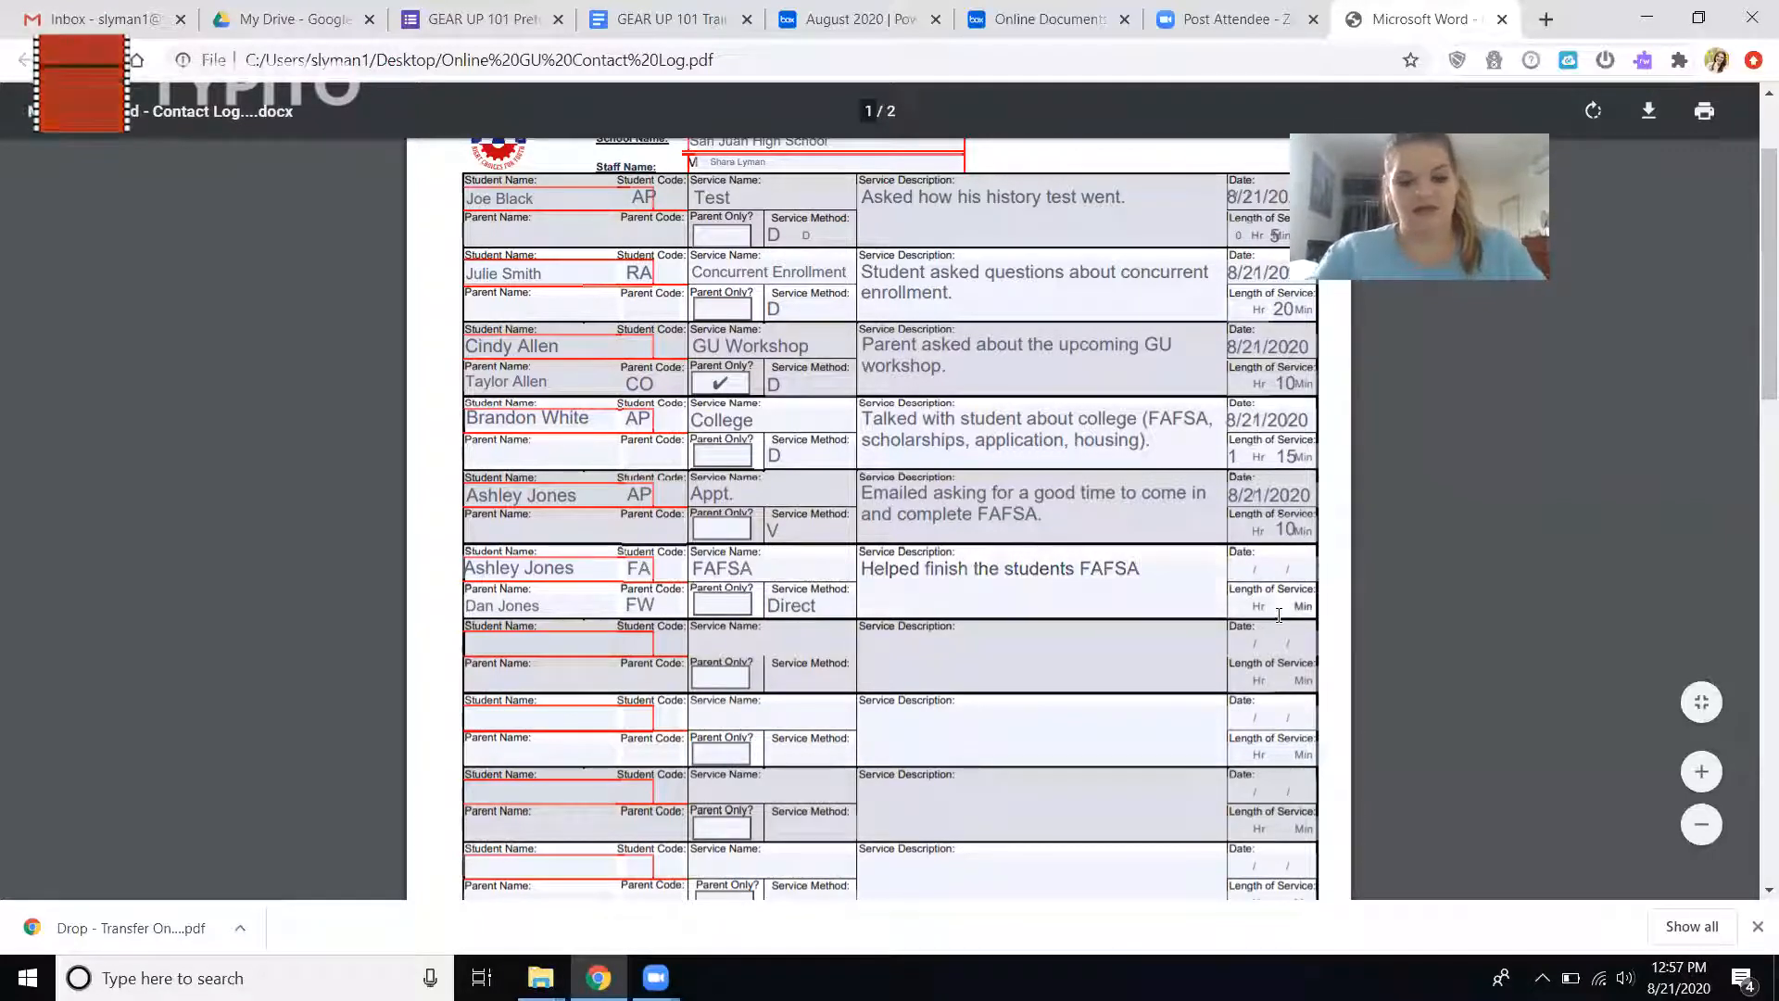
pyautogui.write('30')
pyautogui.click(1243, 560)
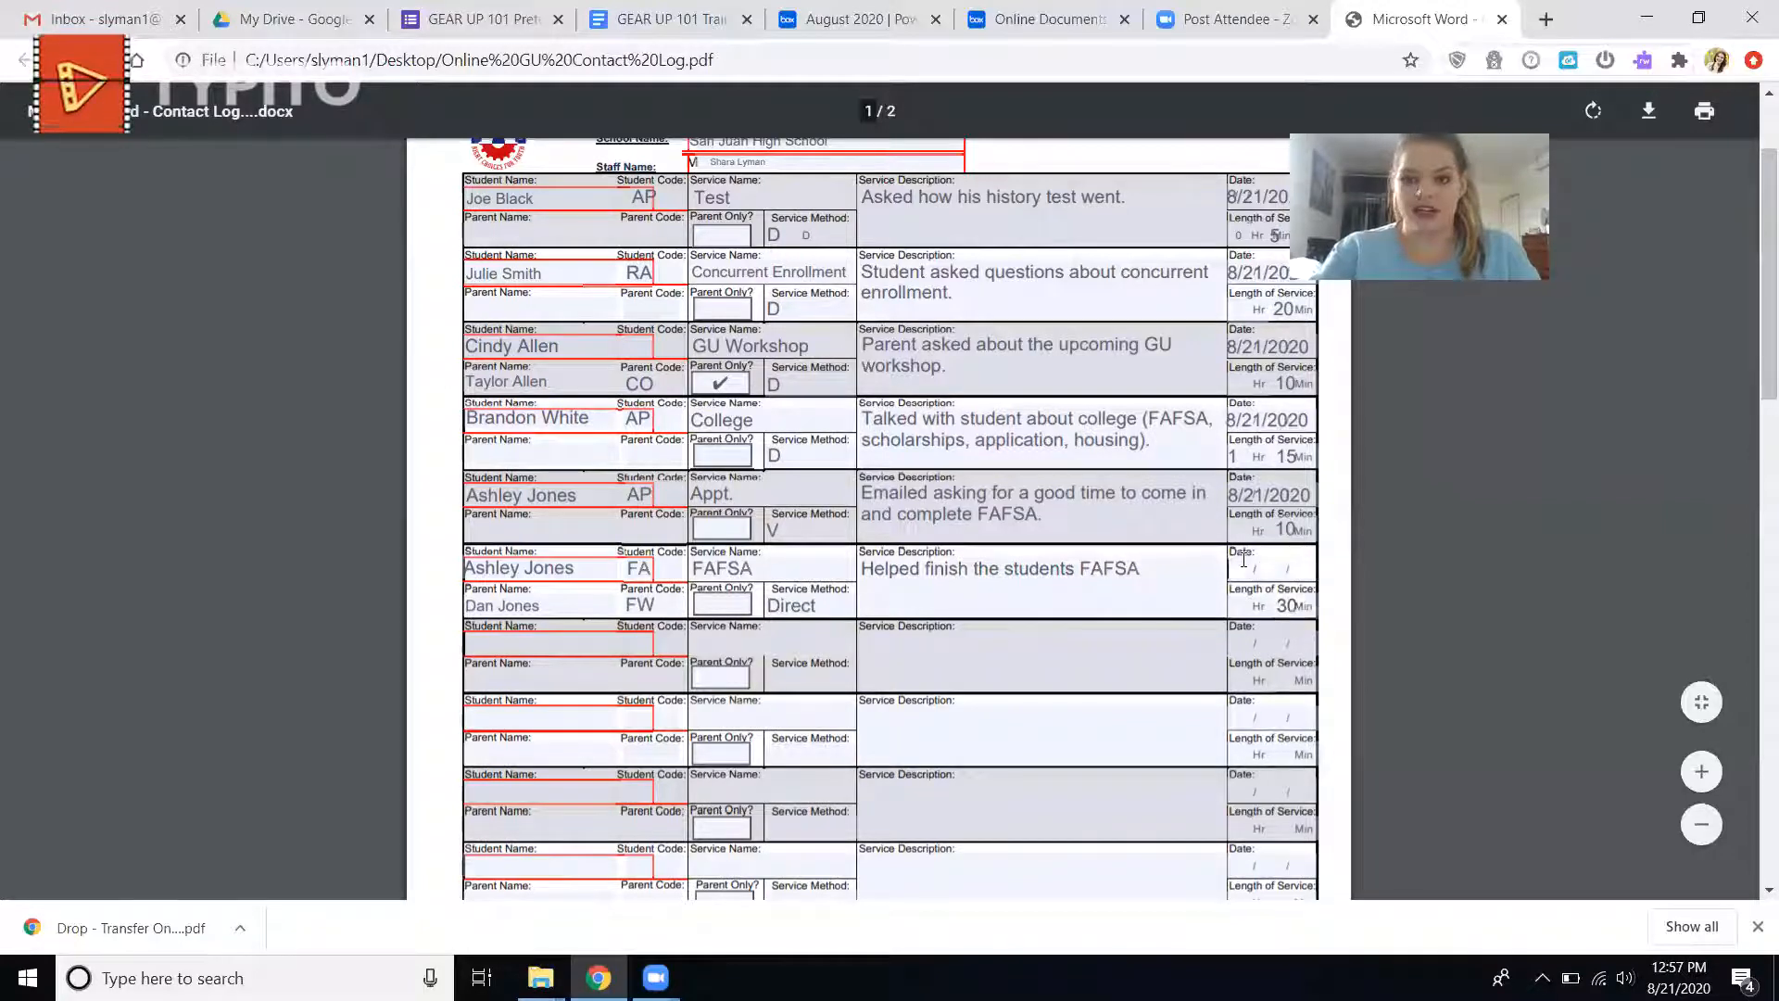
pyautogui.write('8/21/202')
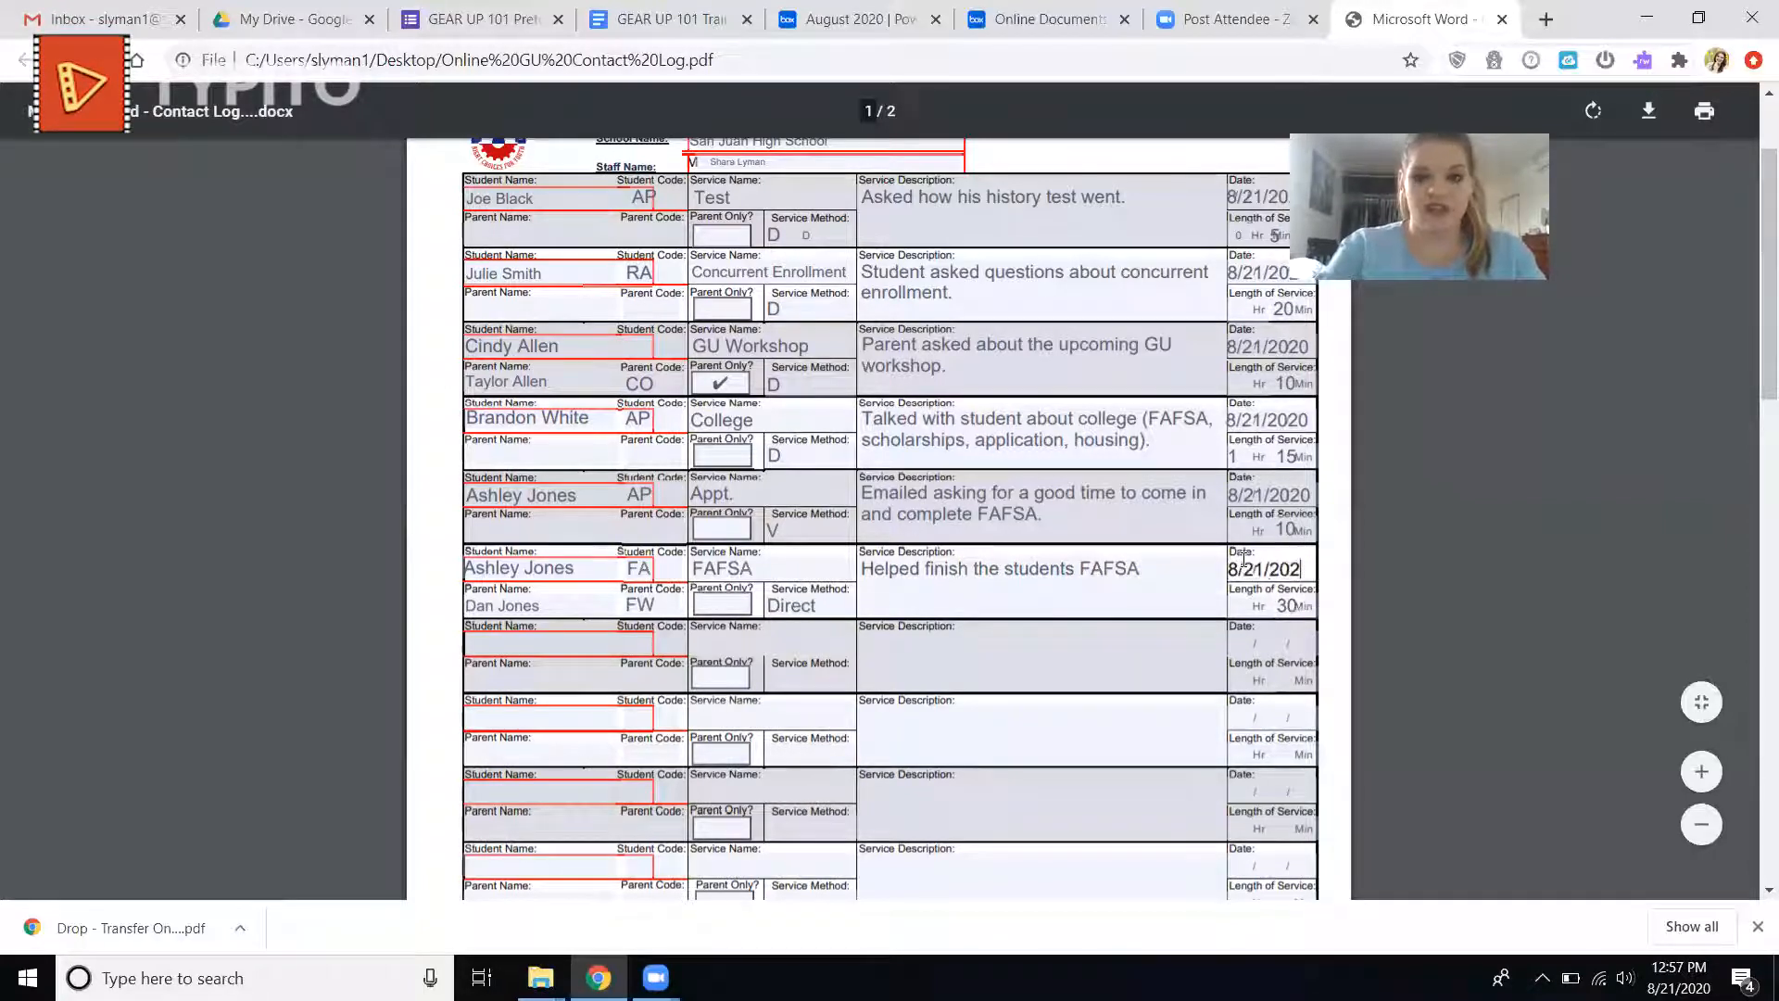
pyautogui.write('0')
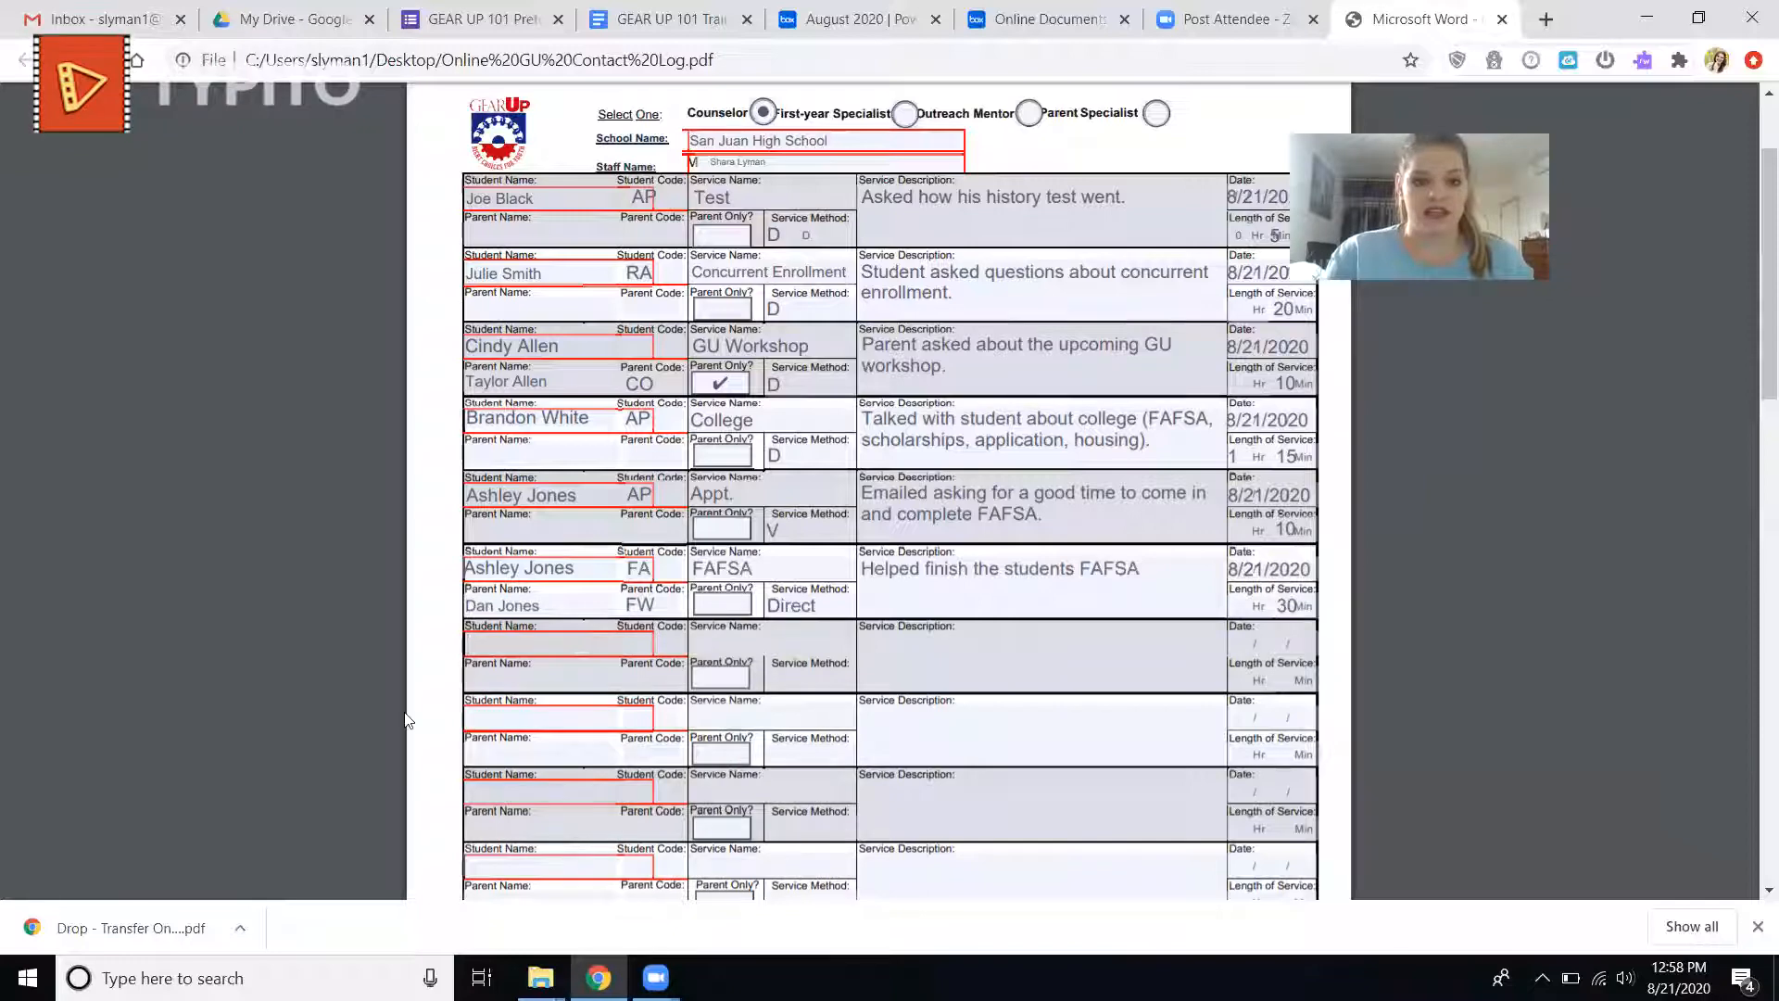
# Enter the student's full name in the seventh log entry and set the student code to ME from the student activity codes.
pyautogui.scroll(-1, 408, 721)
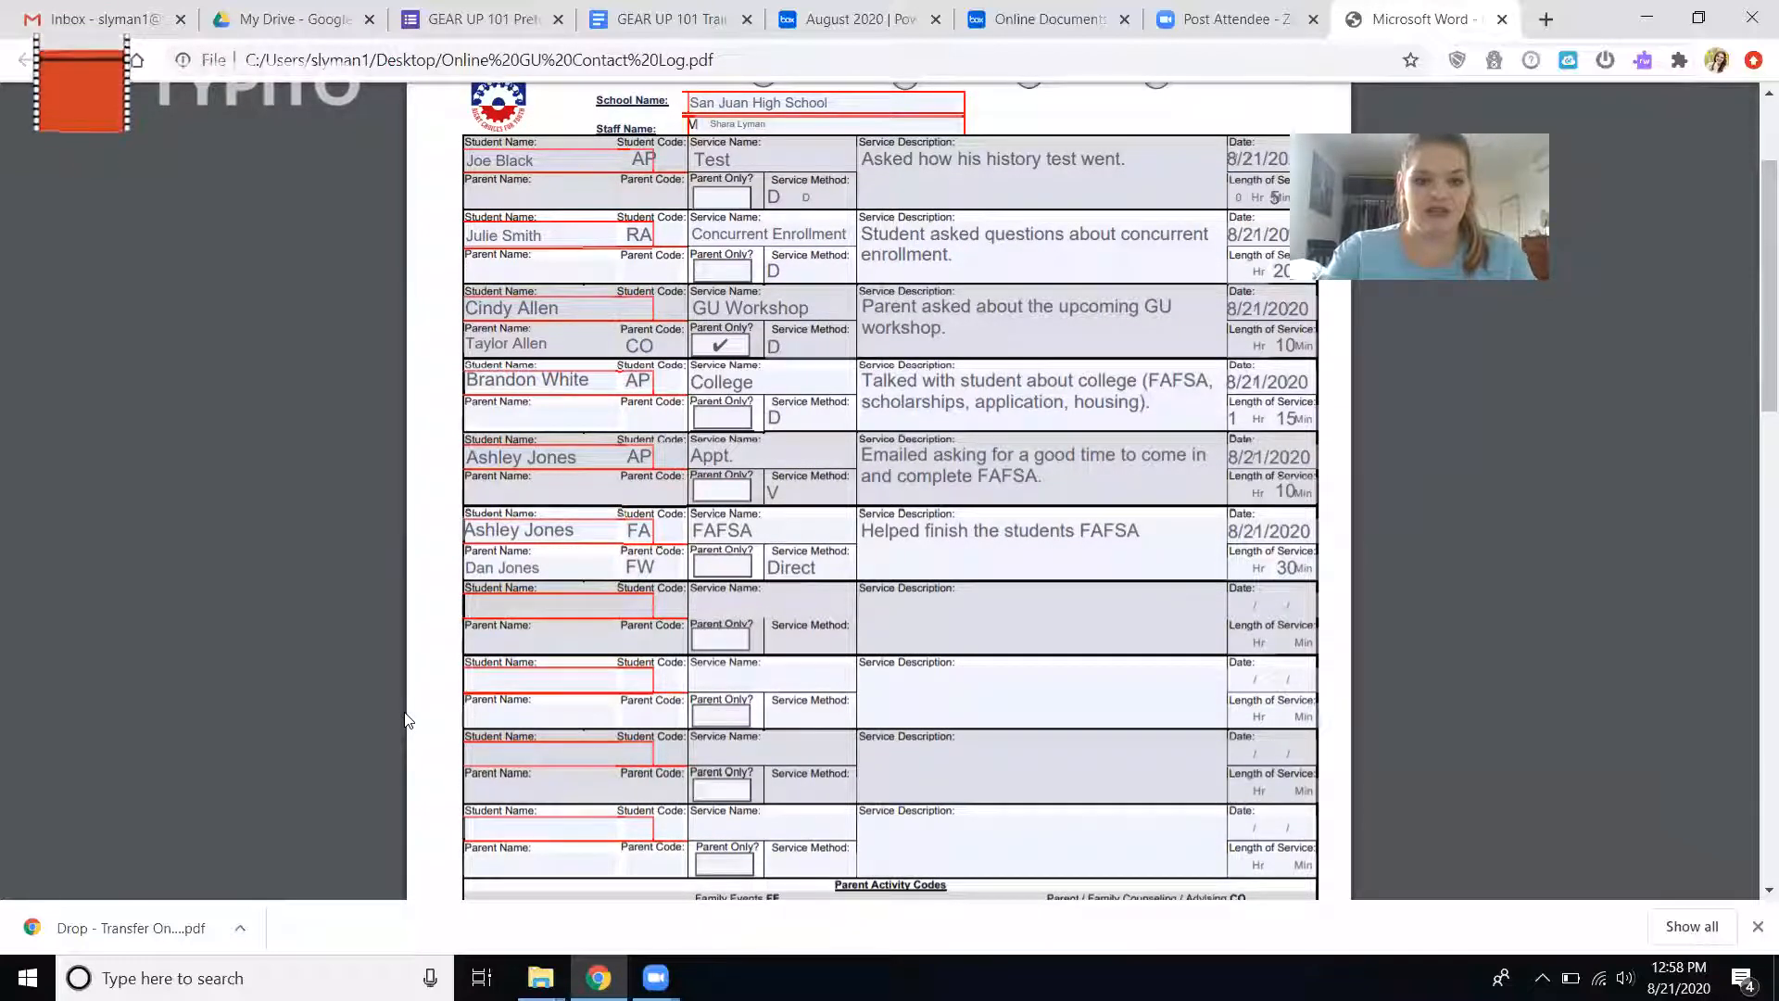
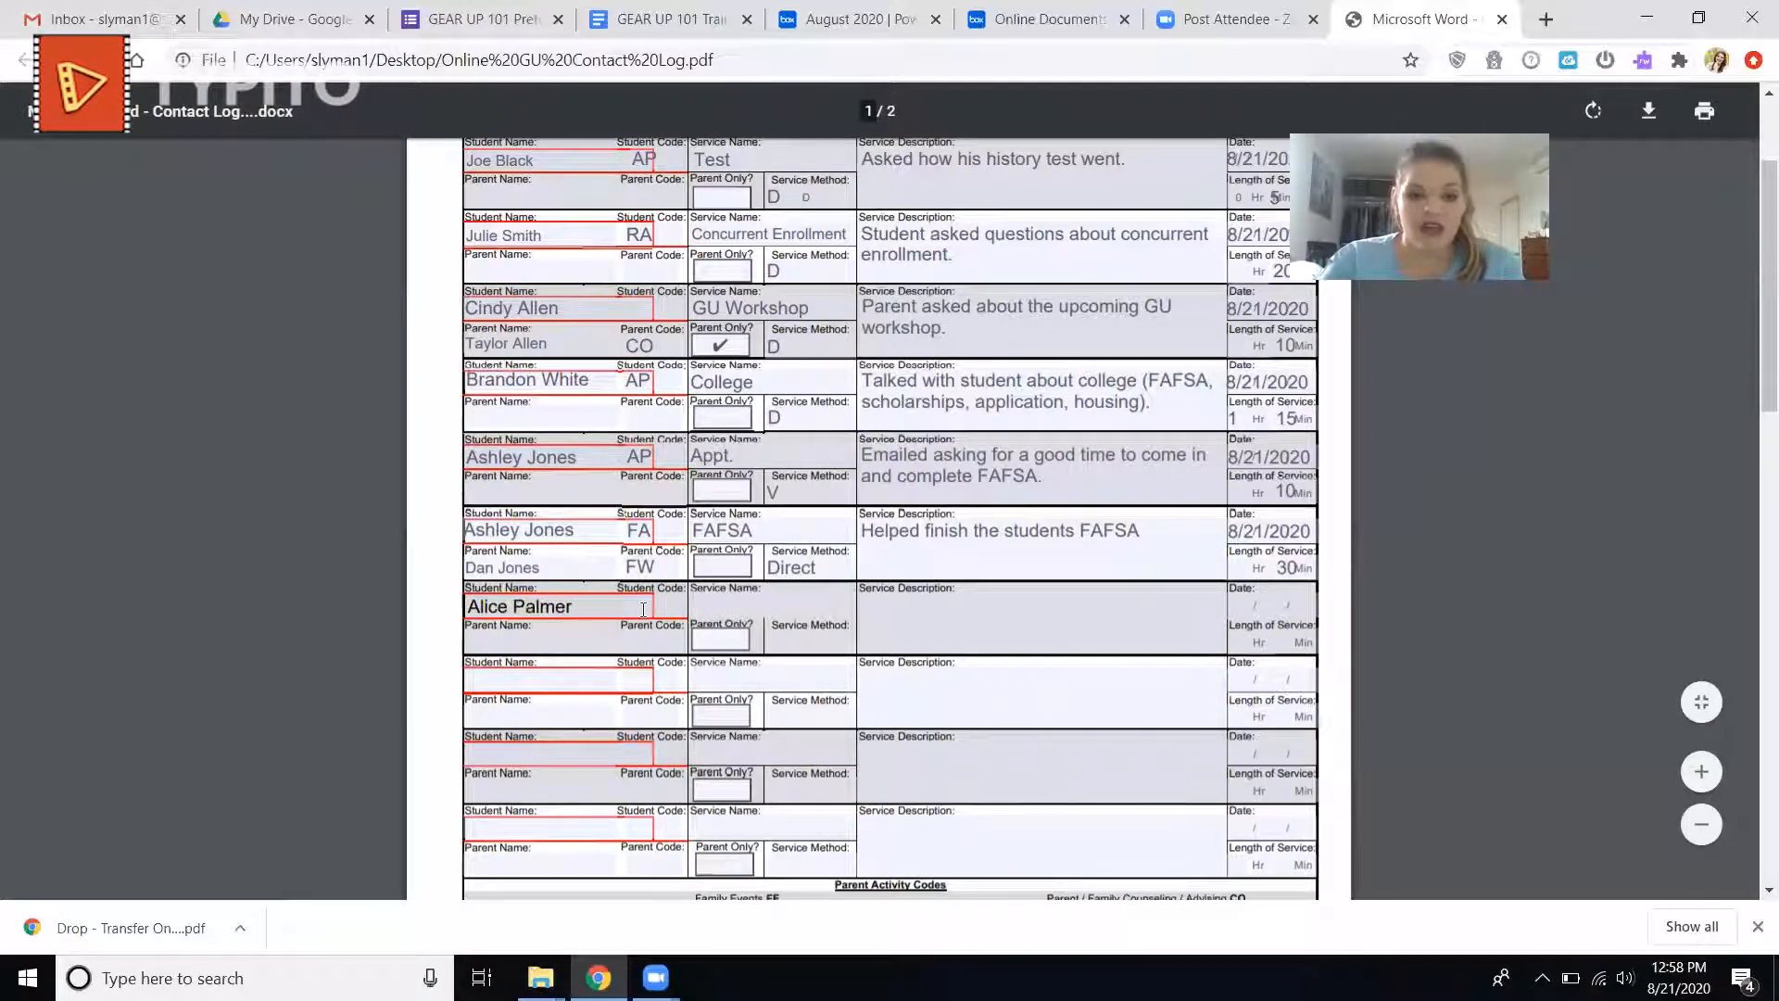
pyautogui.scroll(-2, 588, 591)
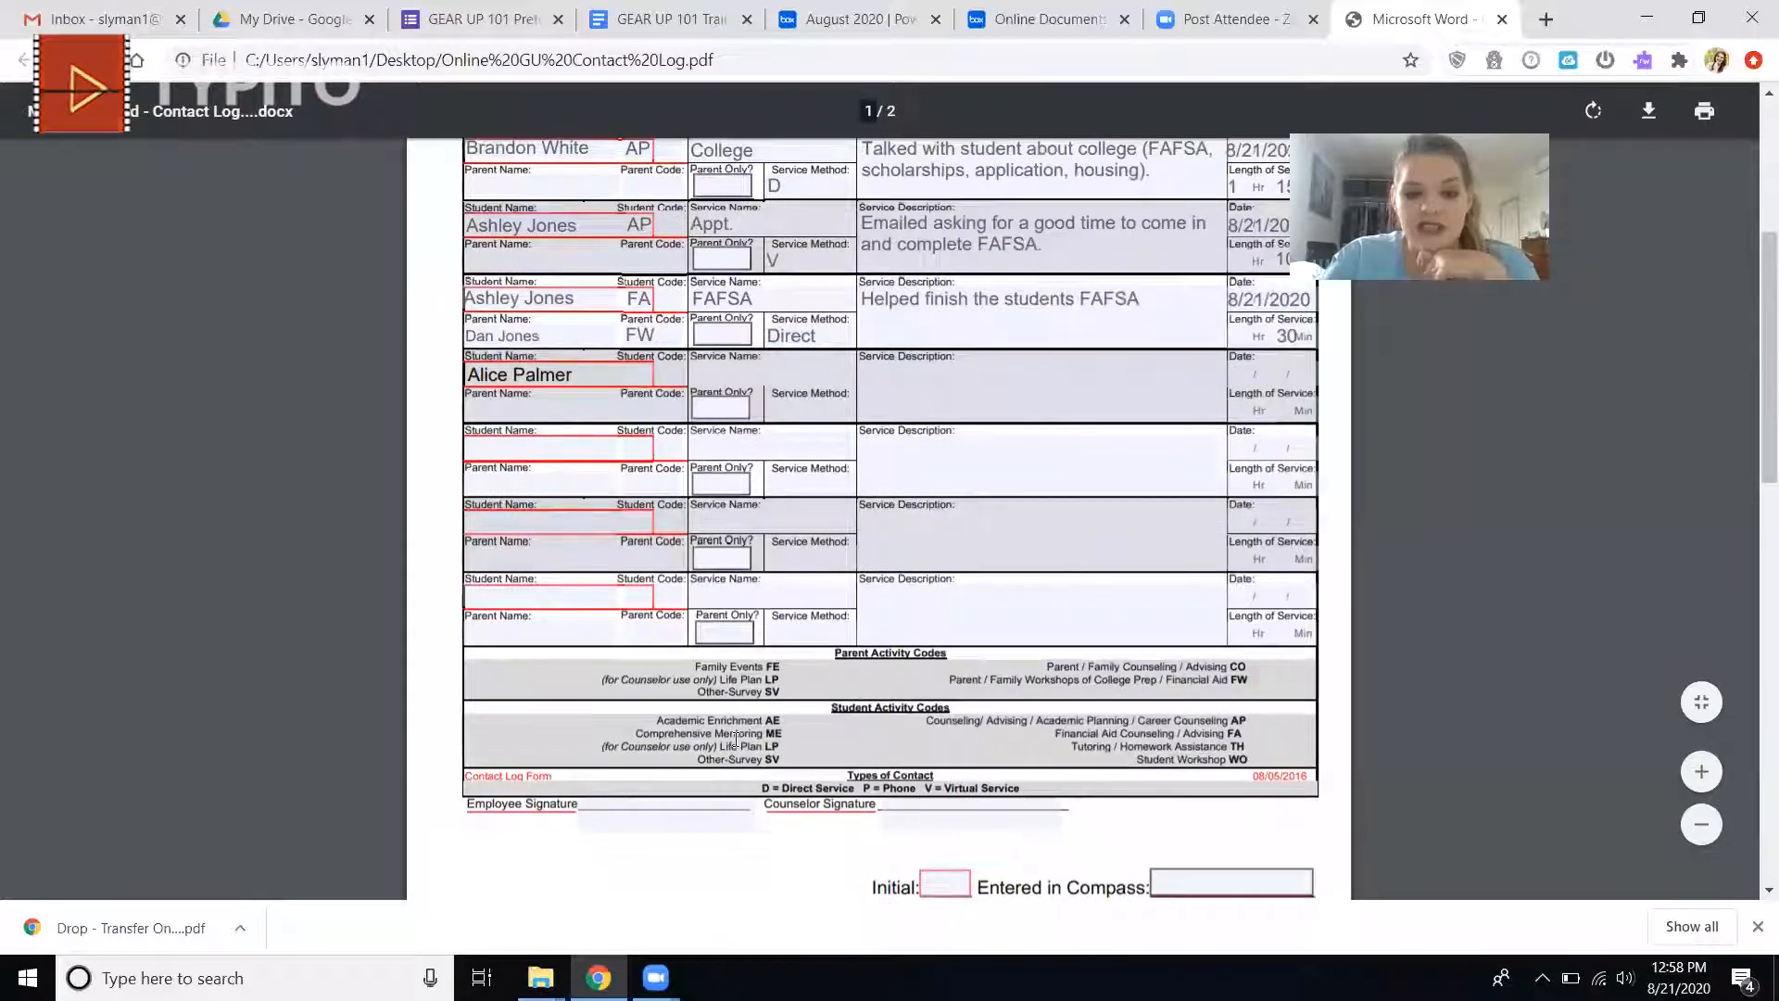
pyautogui.click(658, 372)
pyautogui.write('Me')
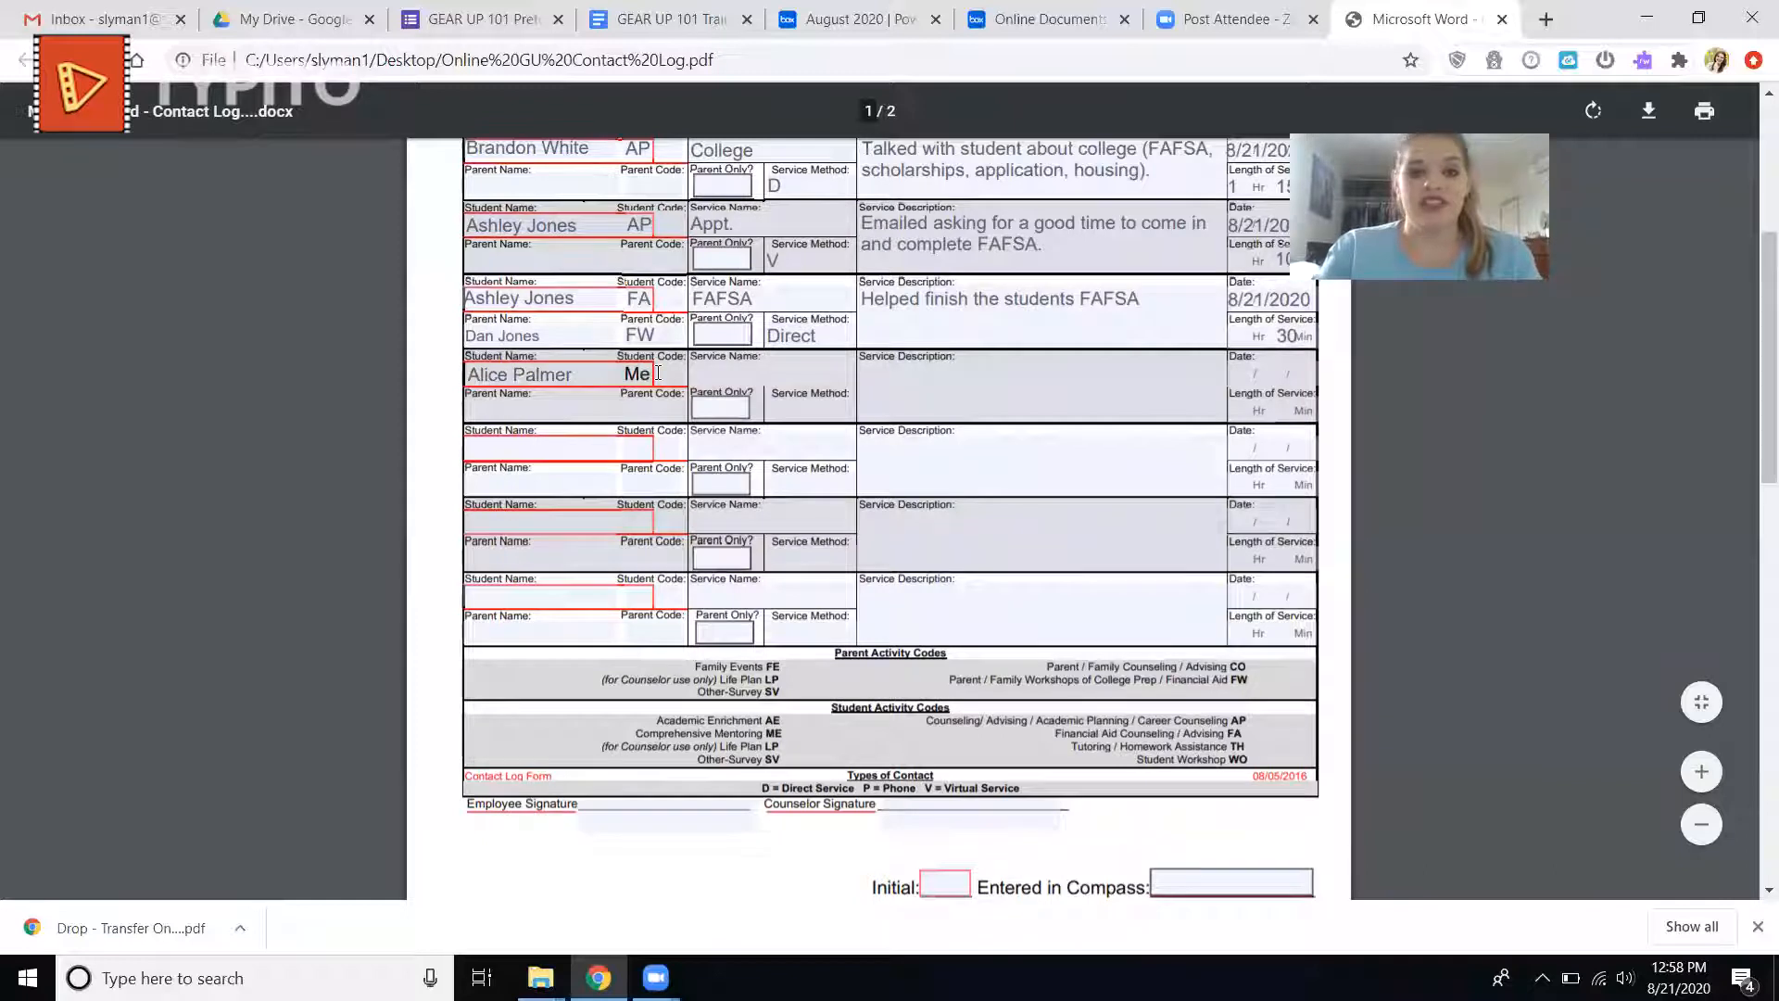
pyautogui.press('BackSpace')
pyautogui.write('E')
# Enter "Time management" as the seventh entry's service name and set its service method to D.
pyautogui.click(719, 371)
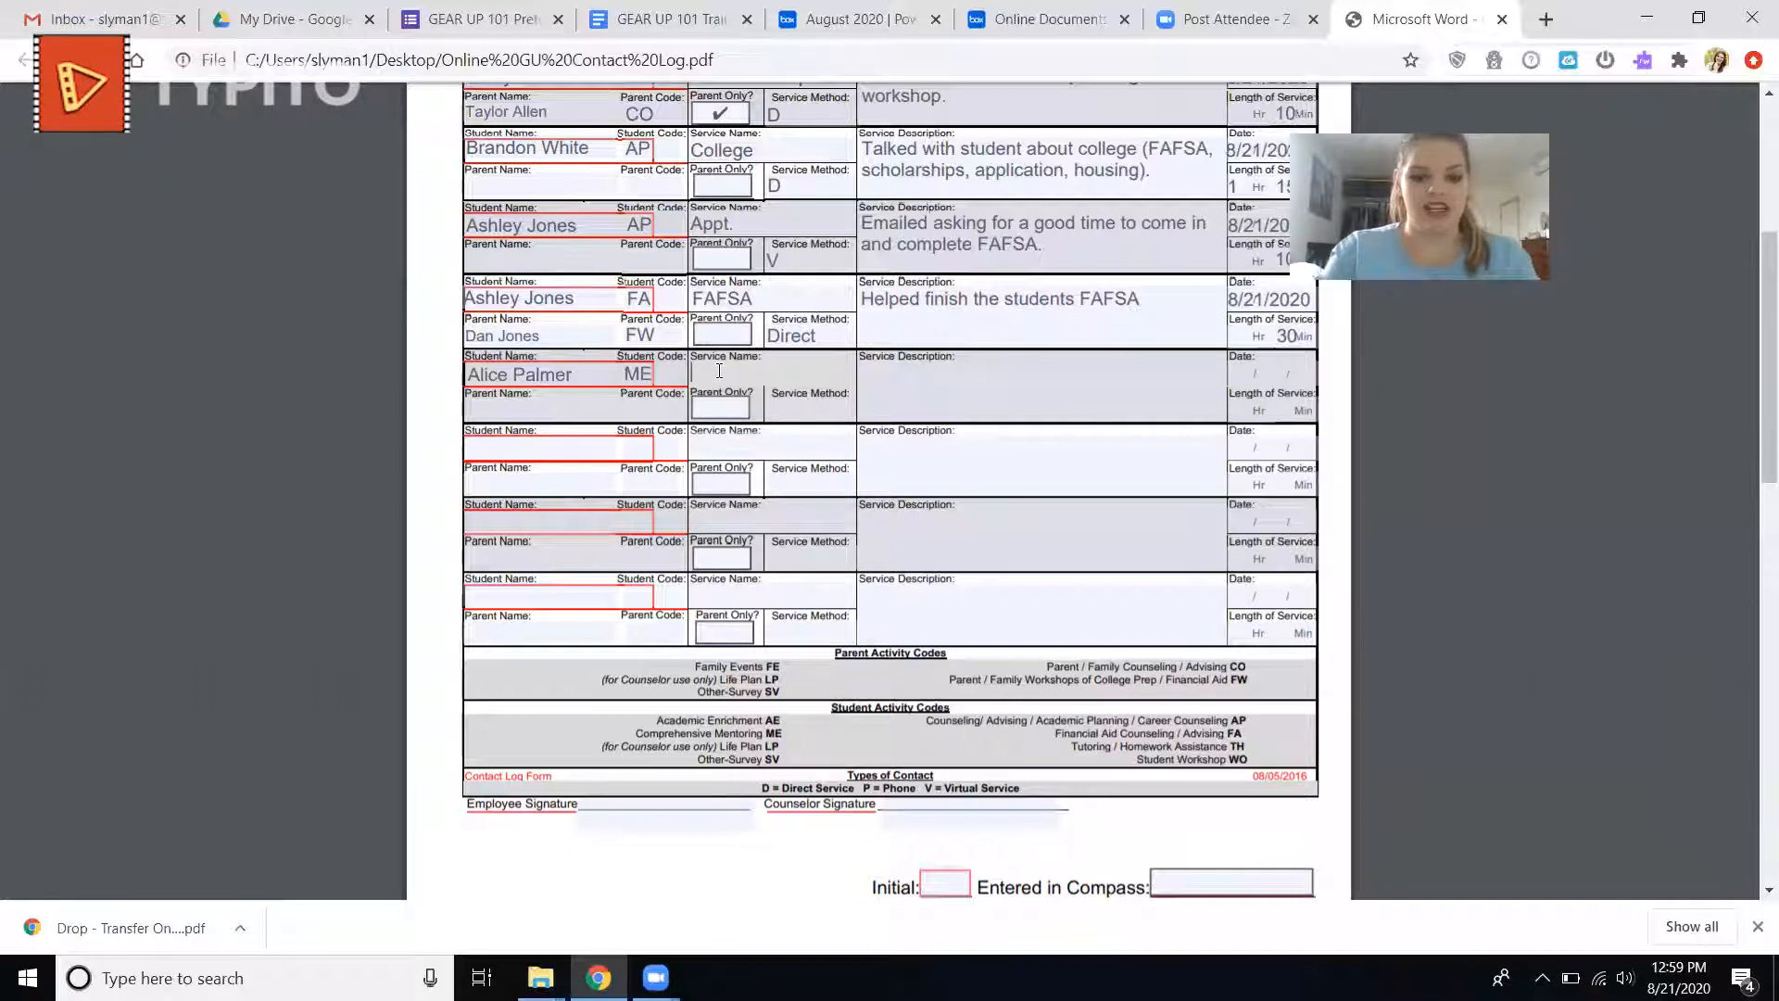
pyautogui.write('Time mane')
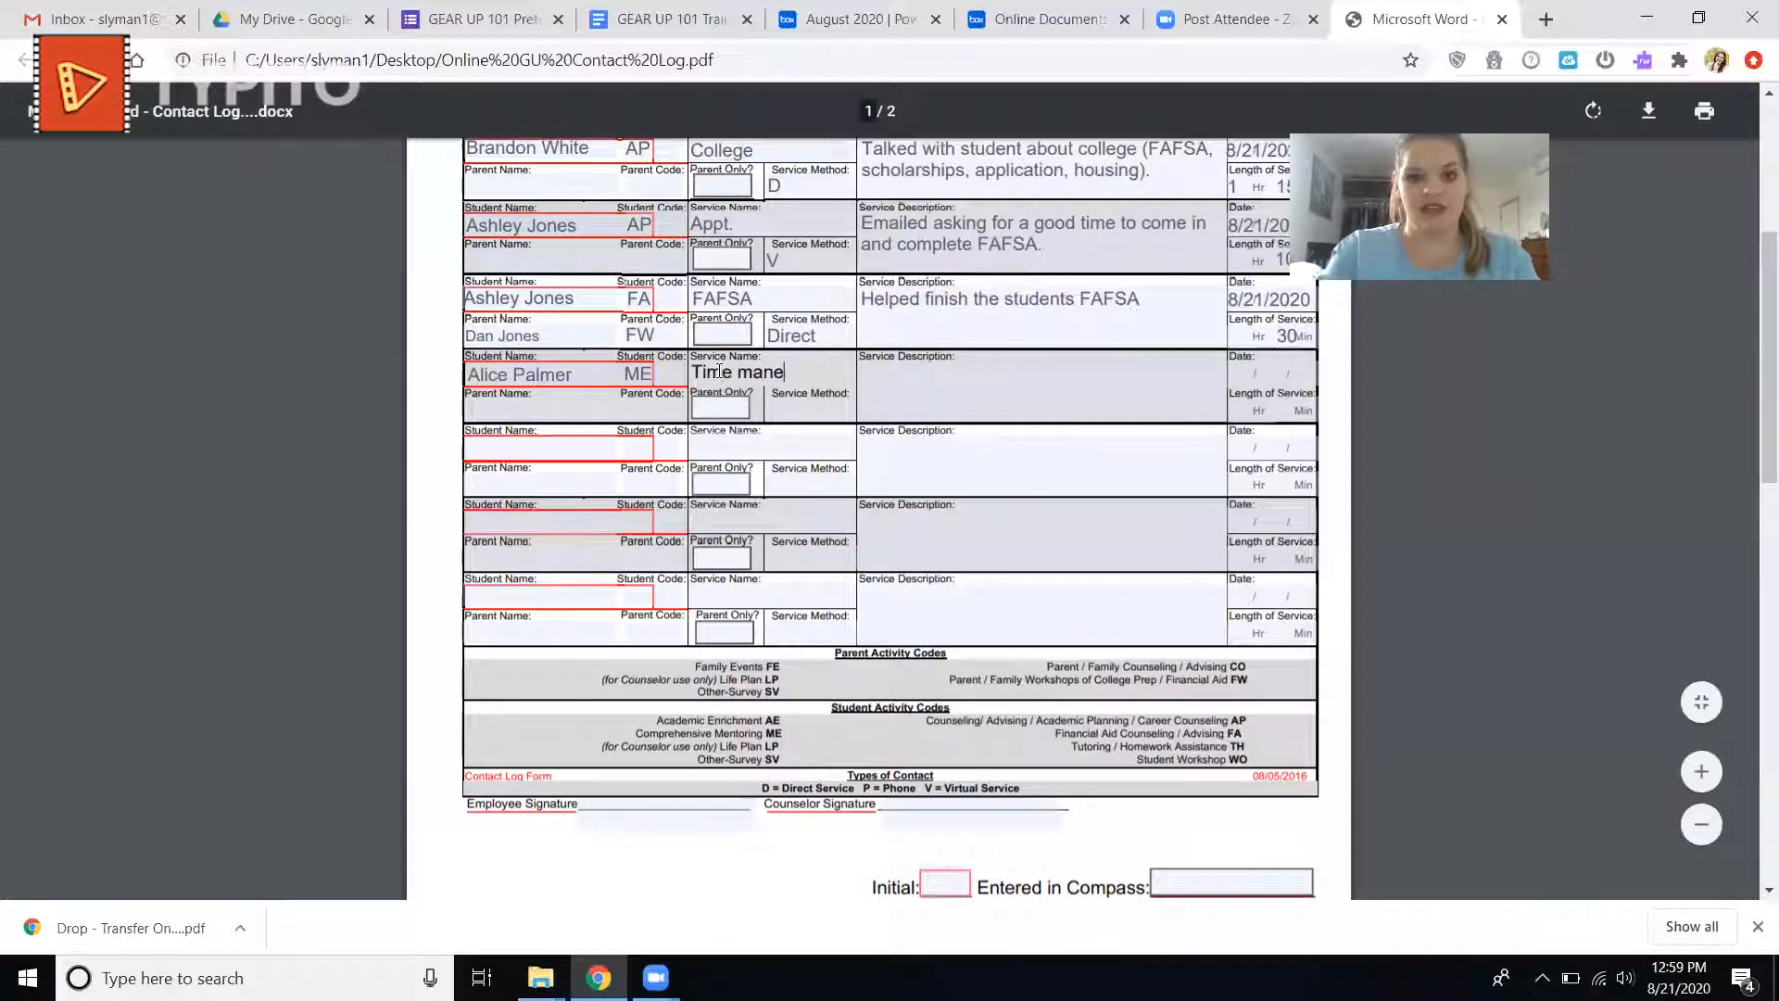
pyautogui.press('BackSpace')
pyautogui.write('agement')
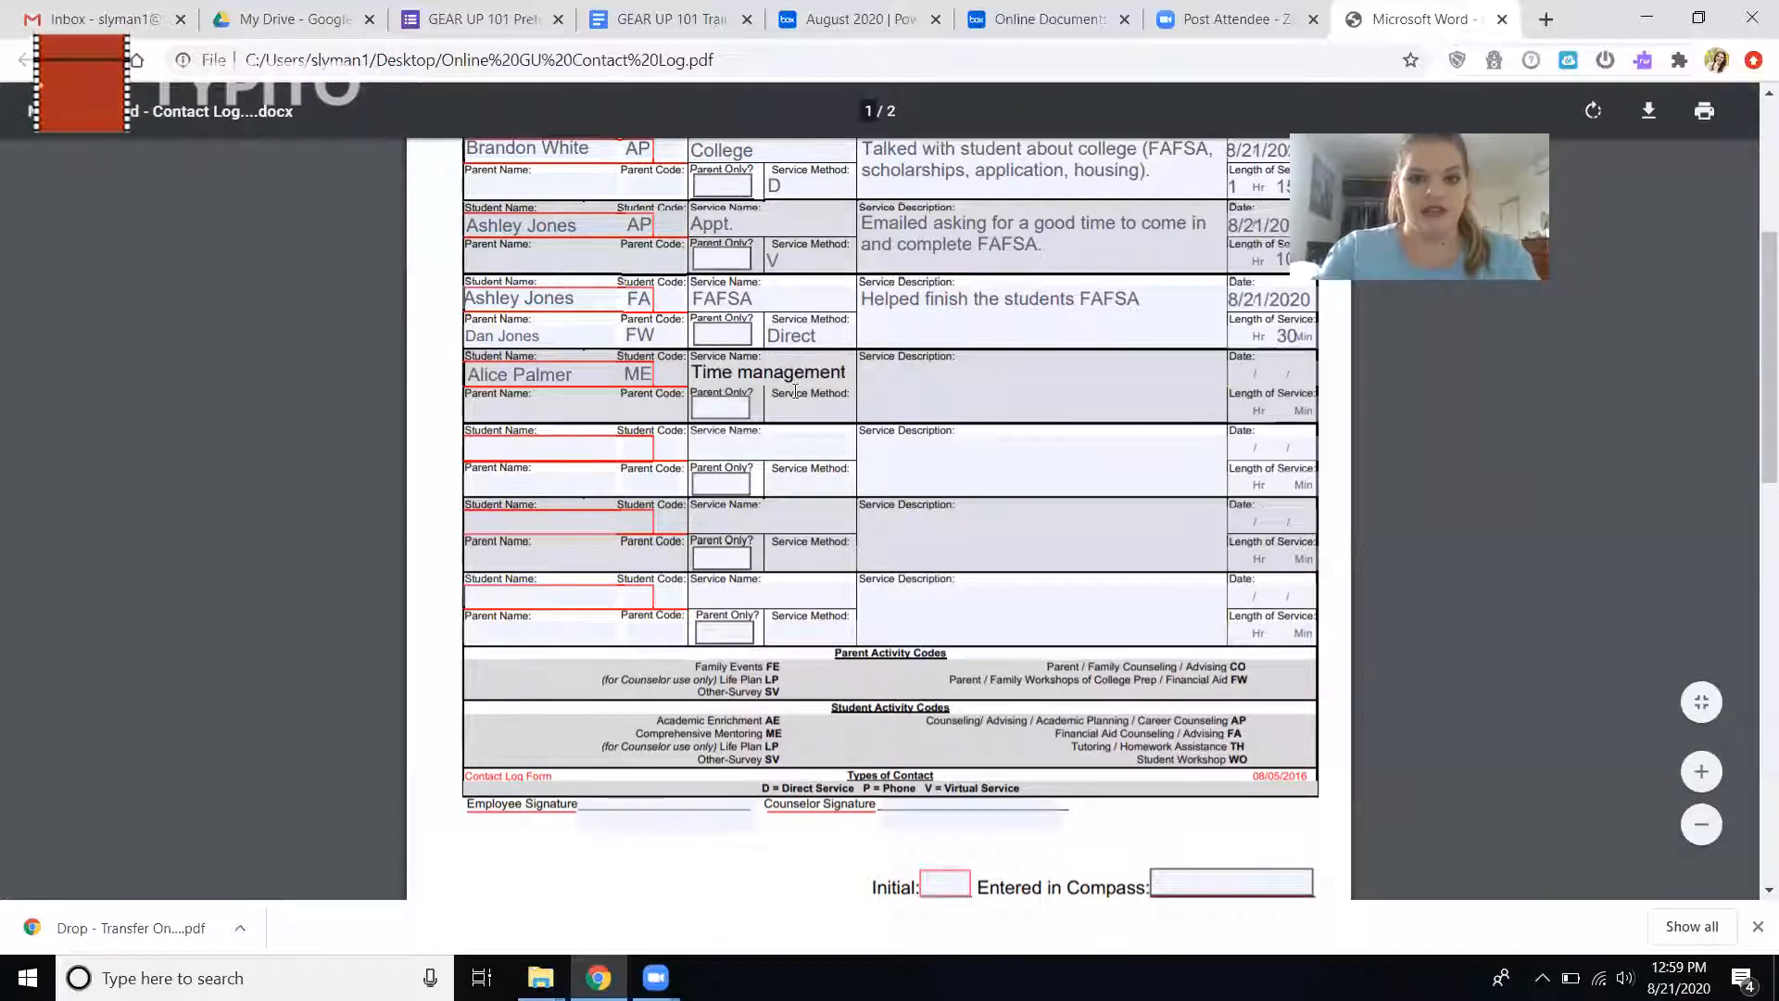
pyautogui.click(839, 408)
pyautogui.write('D')
pyautogui.press('Tab')
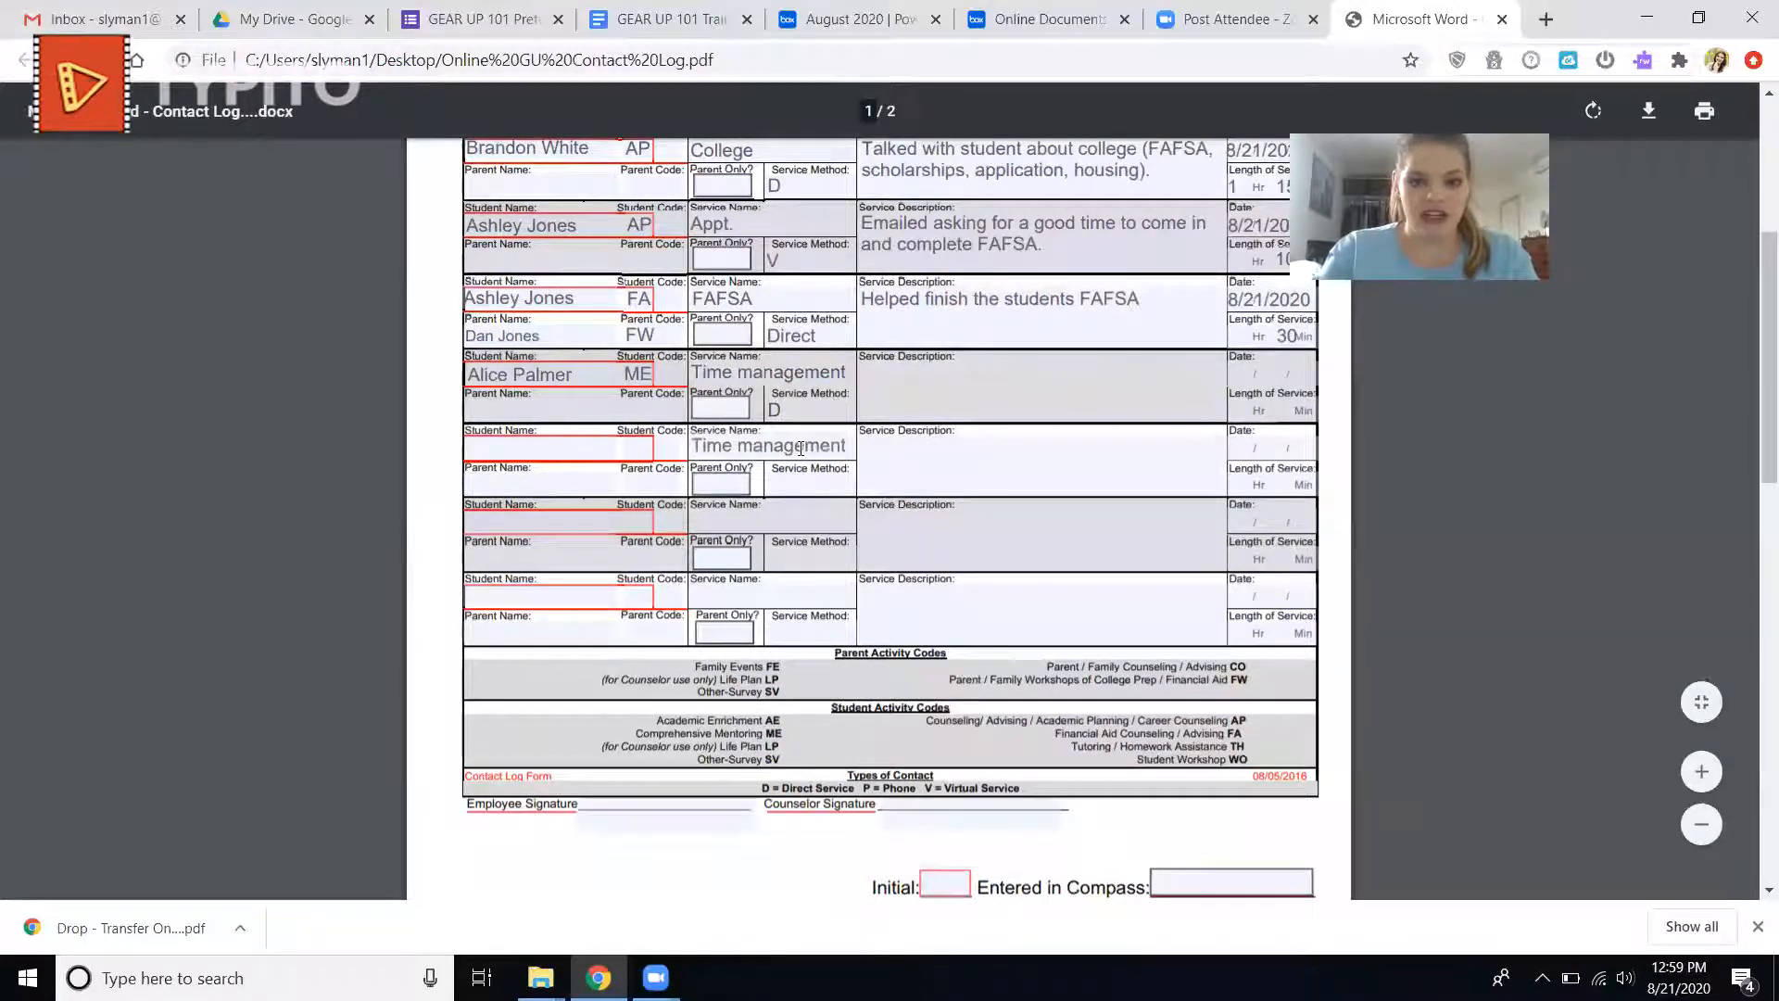
# Try to clear the duplicate service name from the eighth log entry.
pyautogui.tripleClick(822, 447)
pyautogui.press('BackSpace')
pyautogui.click(901, 378)
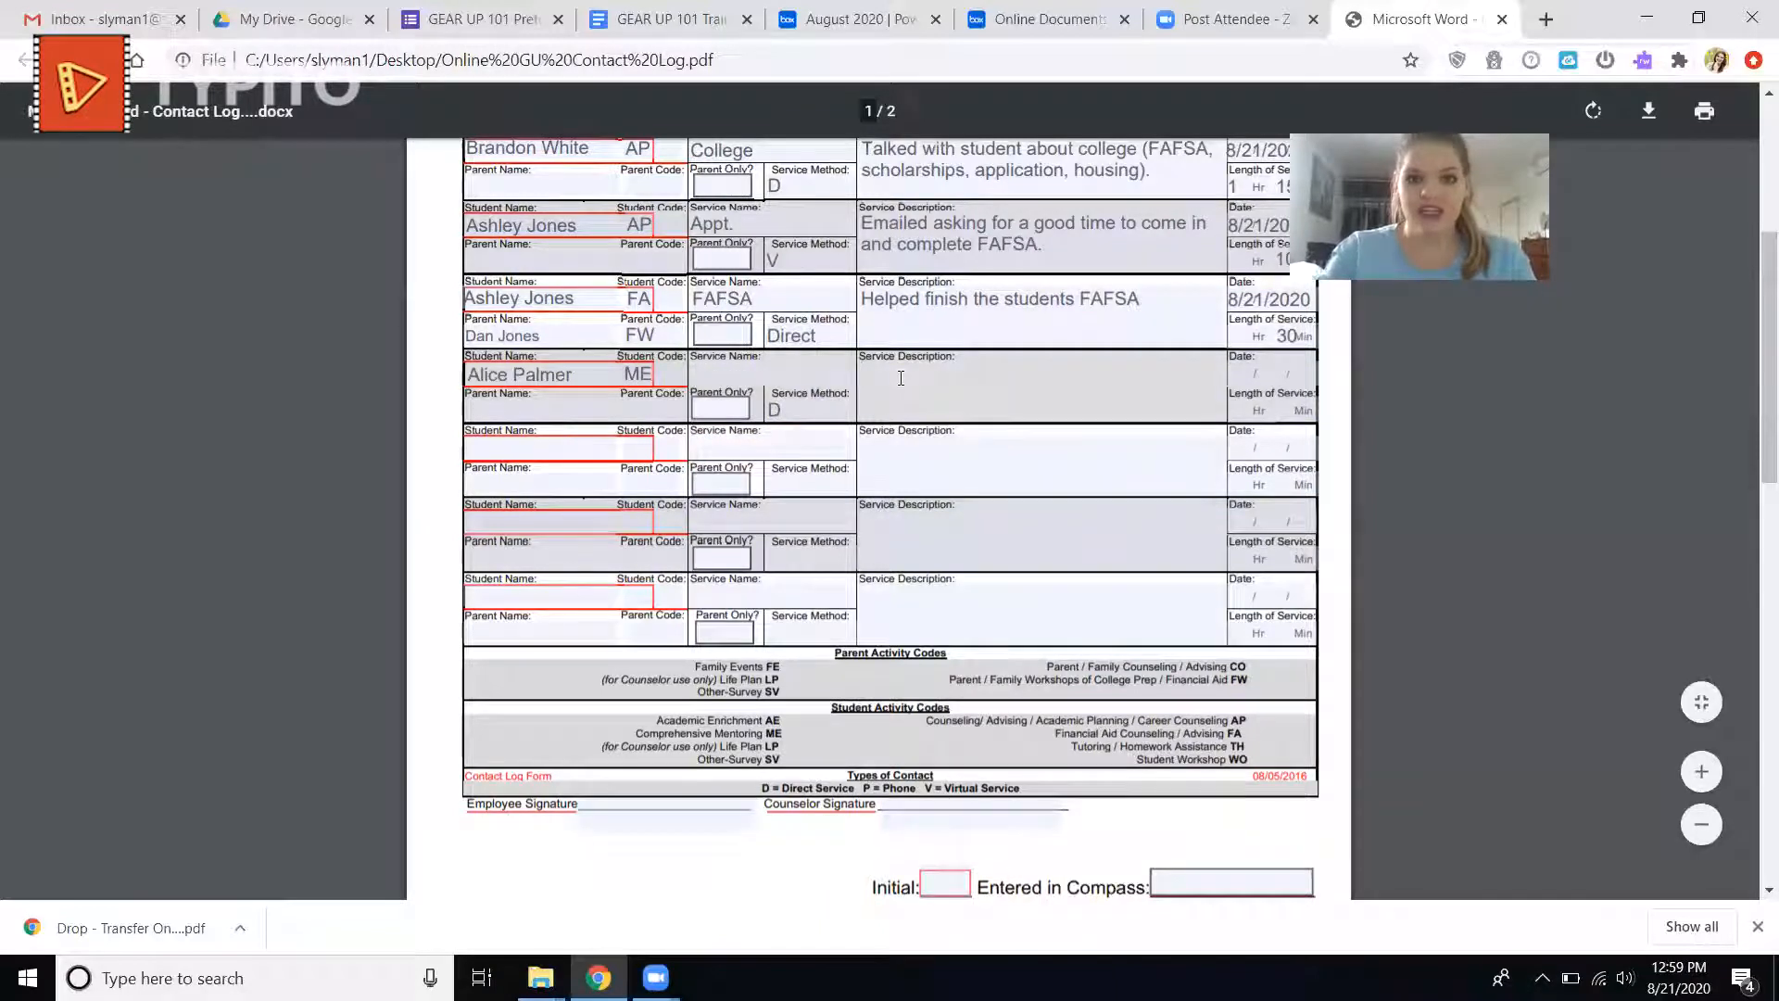
# Re-enter "Time management" as the seventh log entry's service name.
pyautogui.click(800, 382)
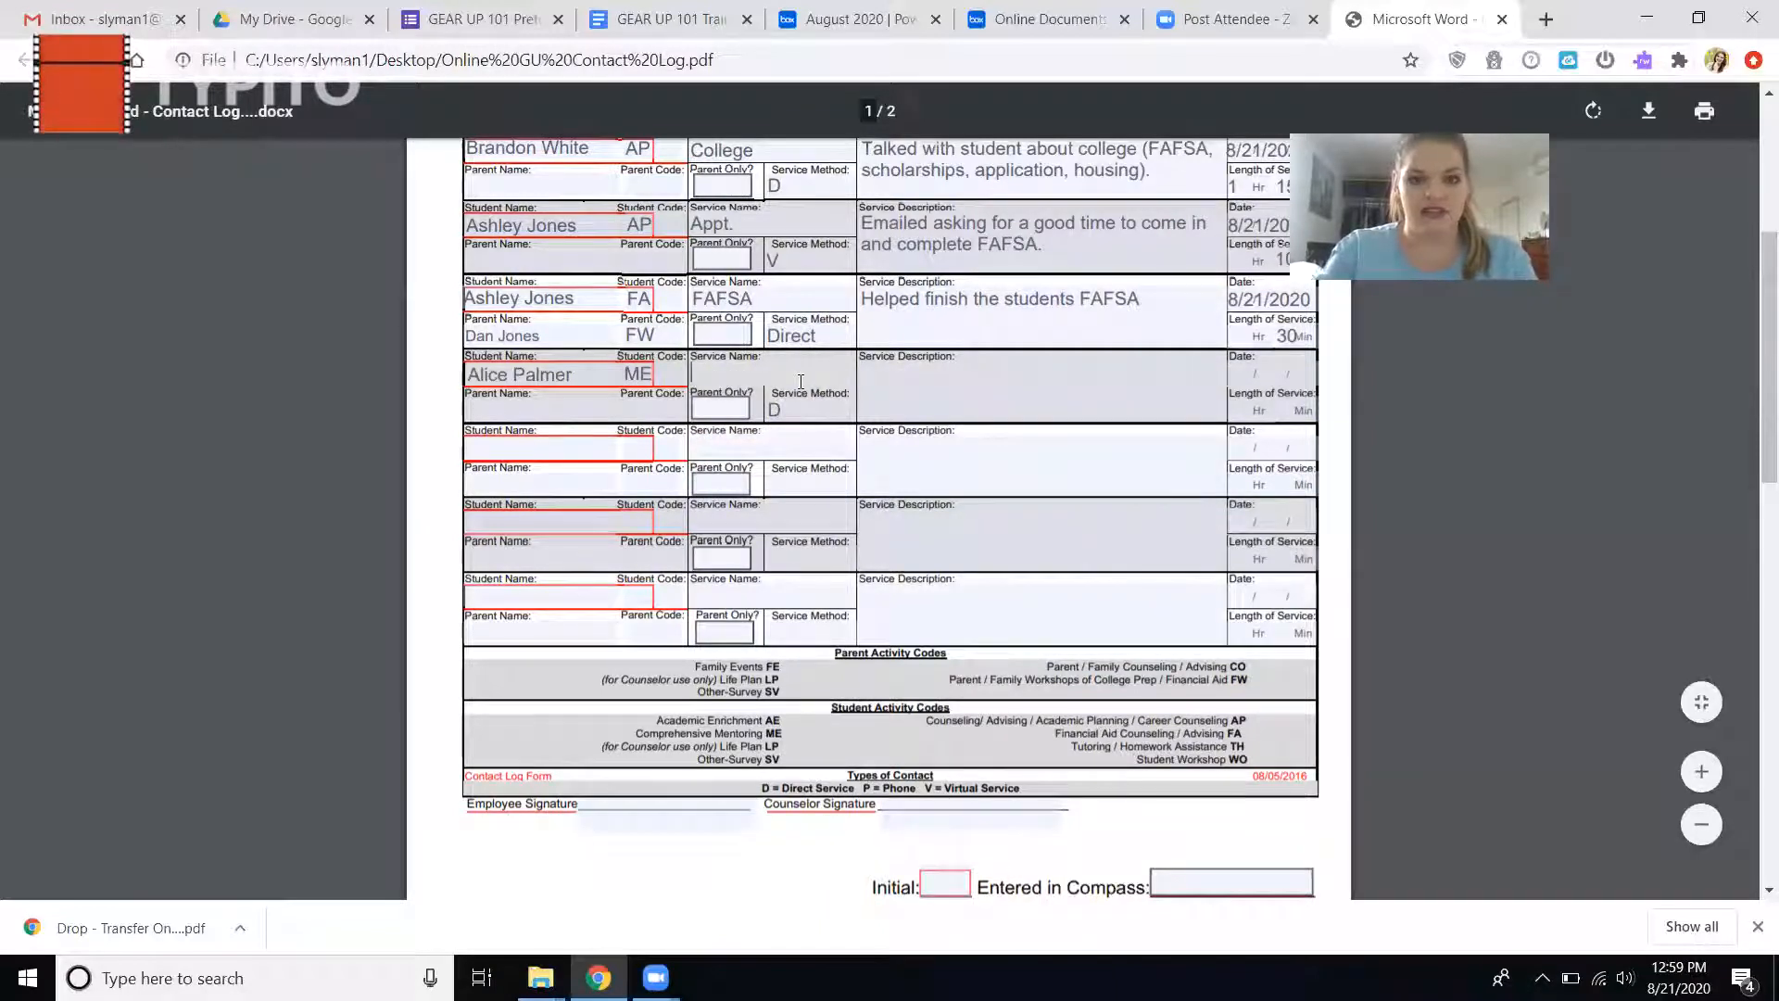
pyautogui.write('Time manage')
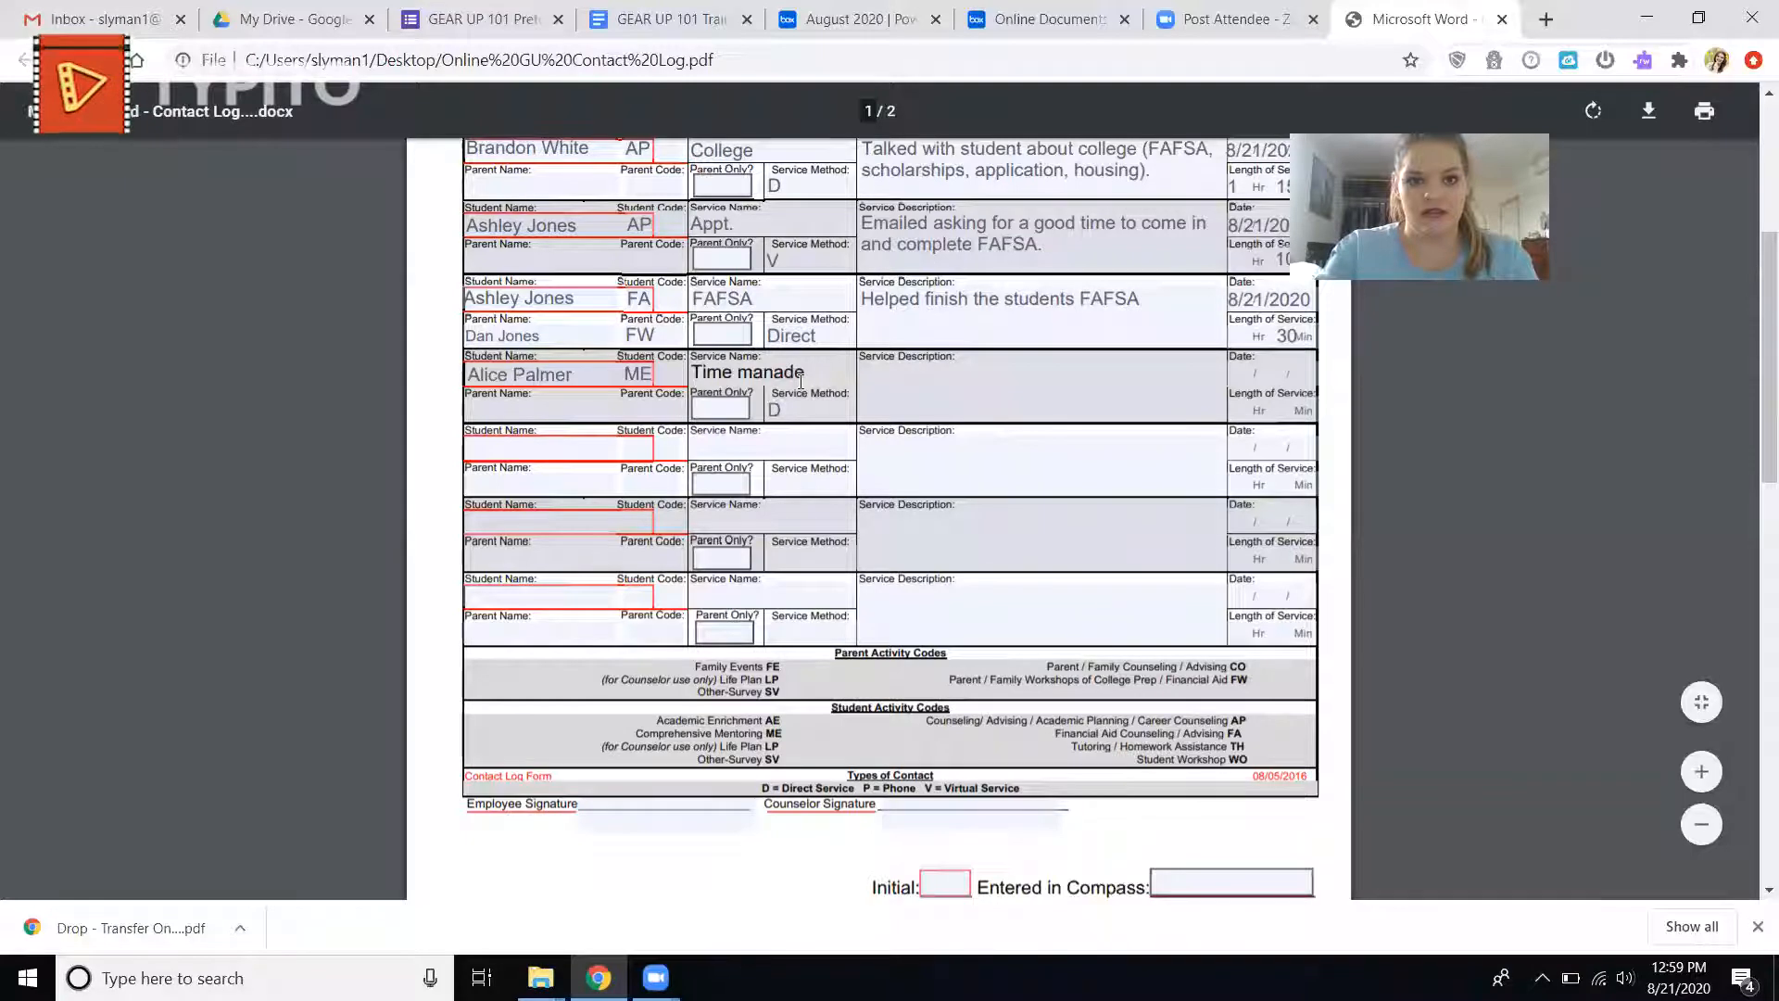
pyautogui.press('BackSpace')
pyautogui.press('BackSpace')
pyautogui.press('BackSpace')
pyautogui.write('agement')
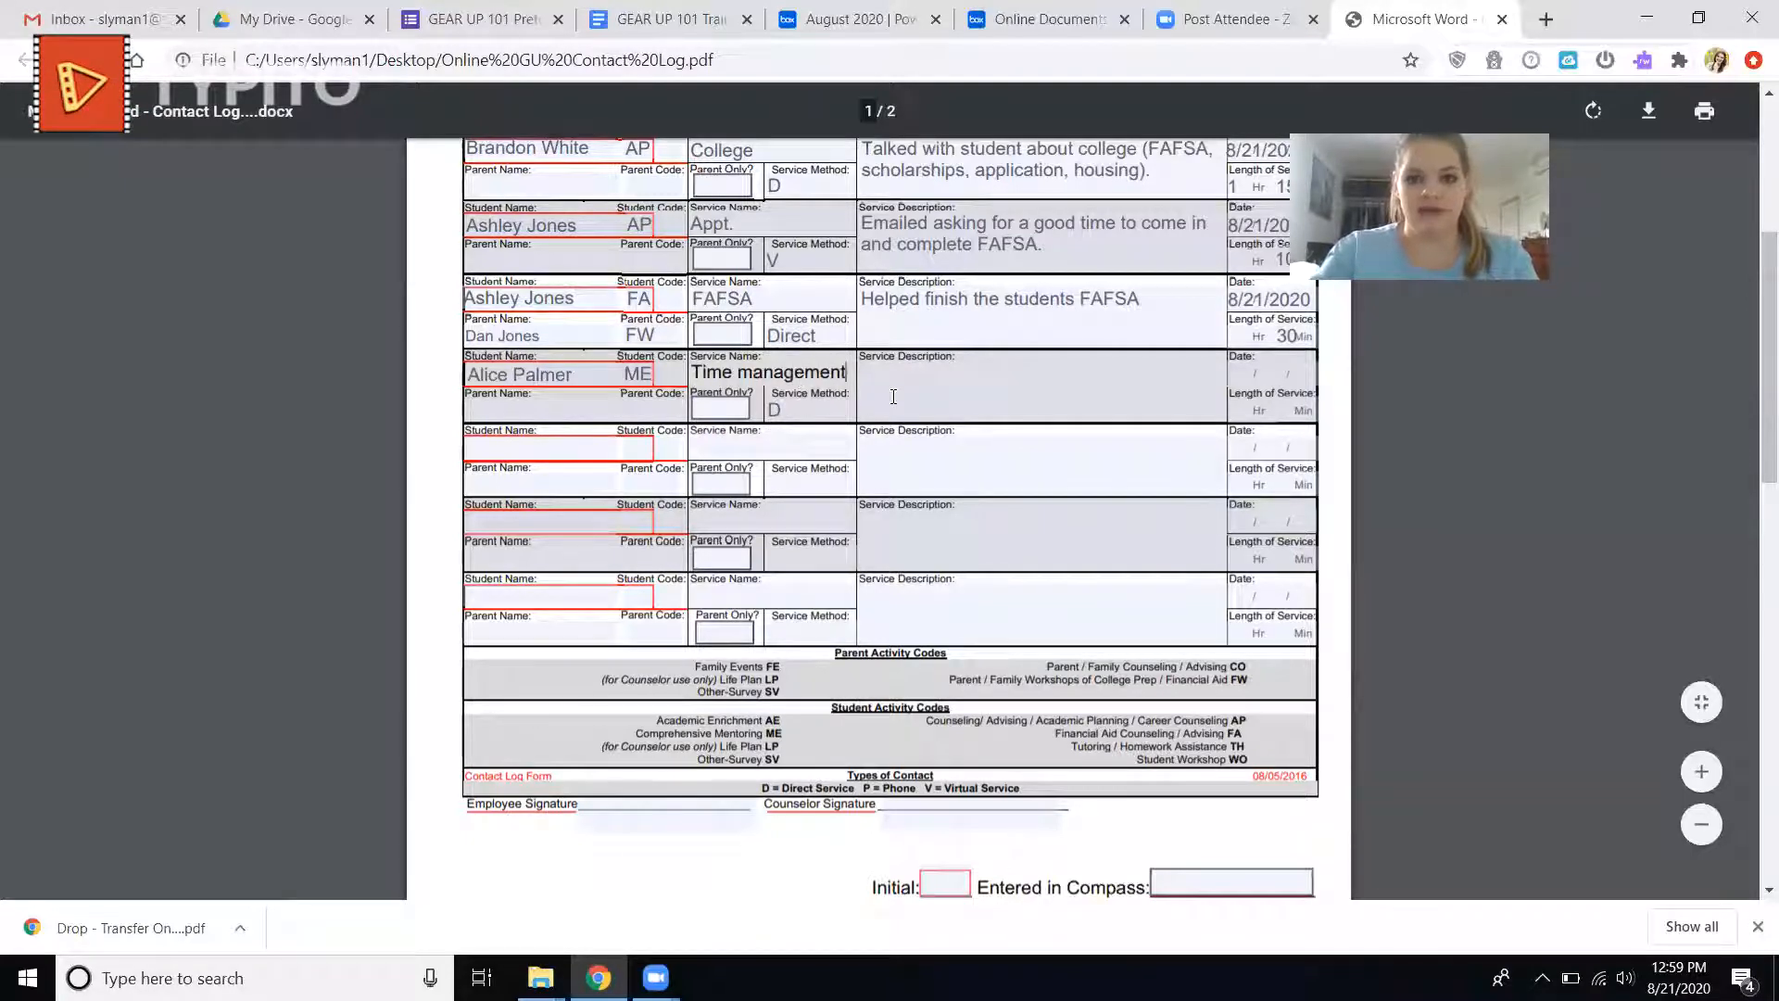
# Try again to remove the repeated "Time management" service name from the eighth entry.
pyautogui.click(789, 445)
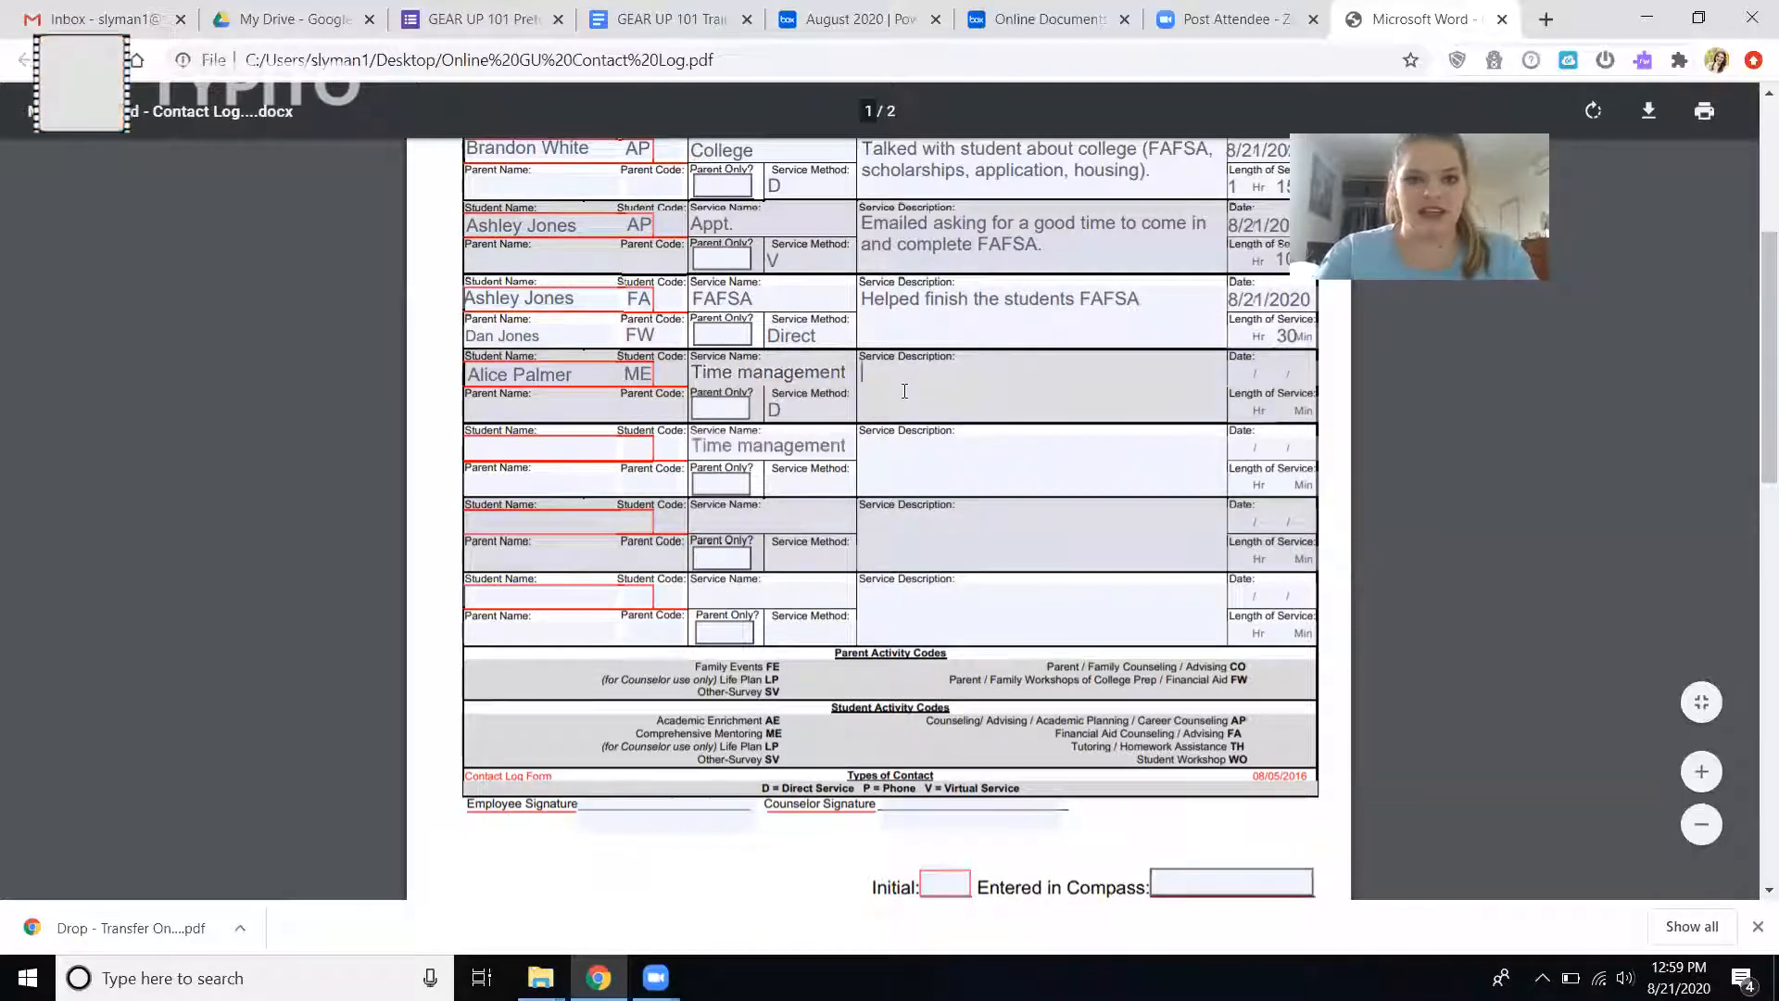
pyautogui.hotkey('ctrl', 'a')
pyautogui.press('BackSpace')
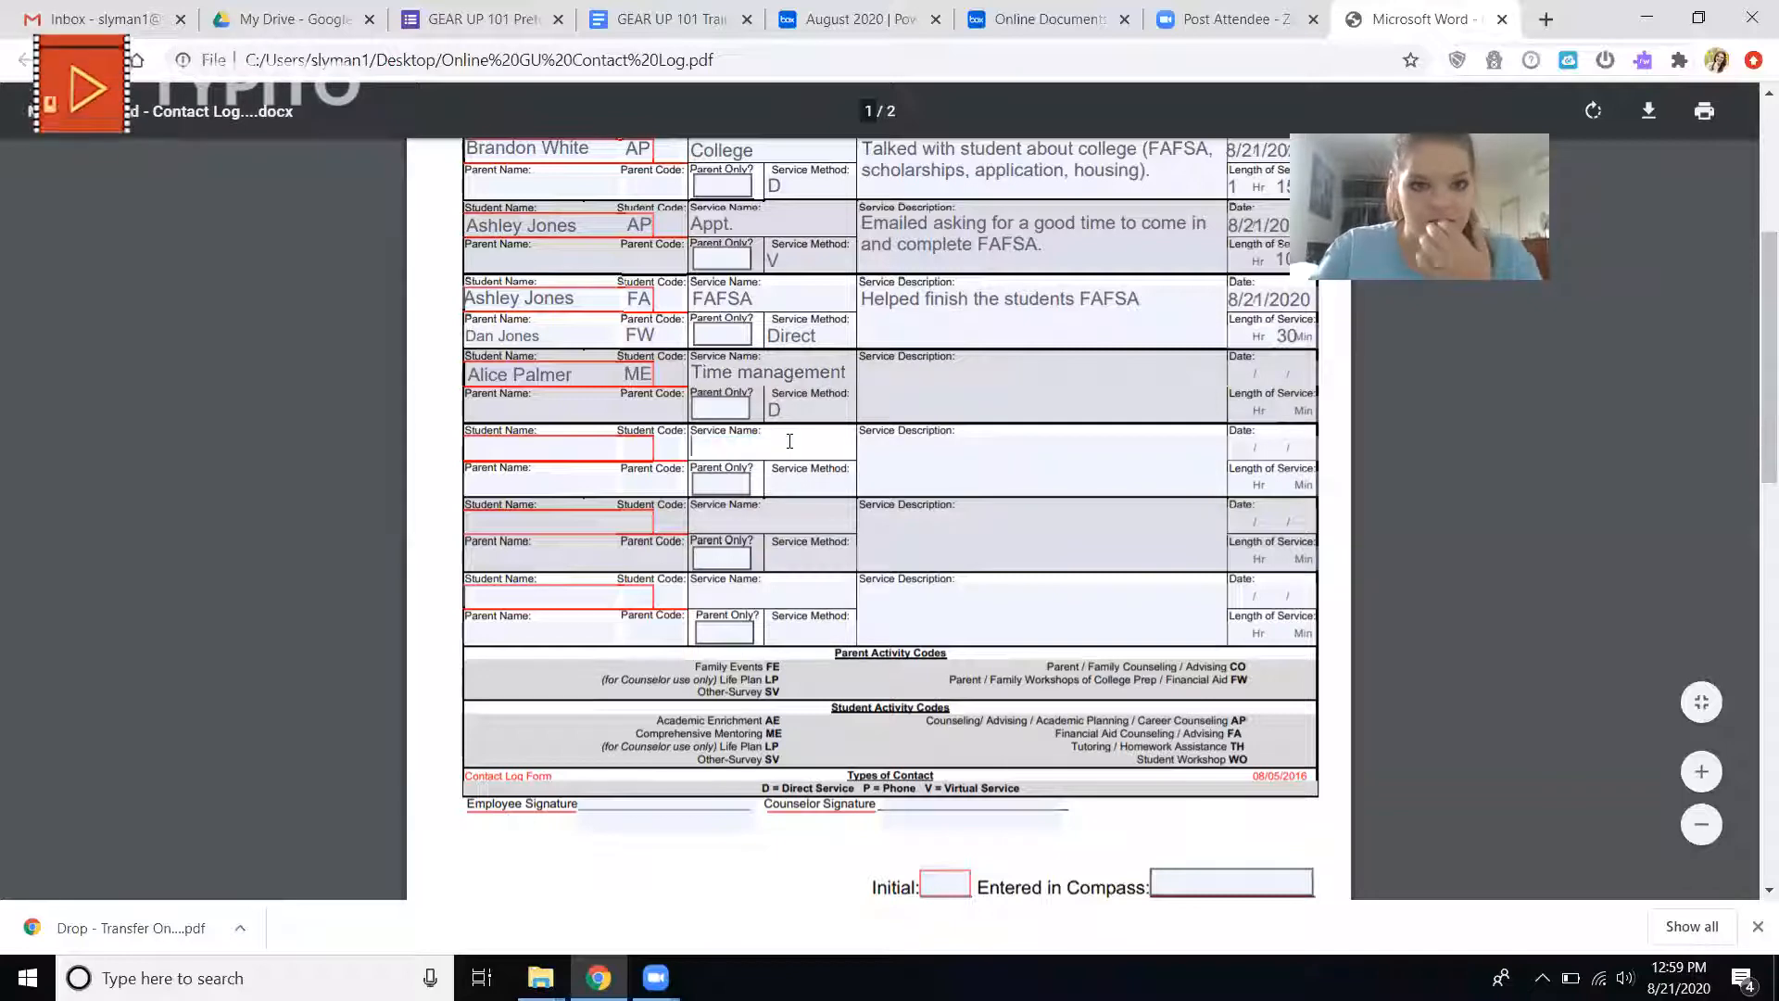
pyautogui.click(921, 369)
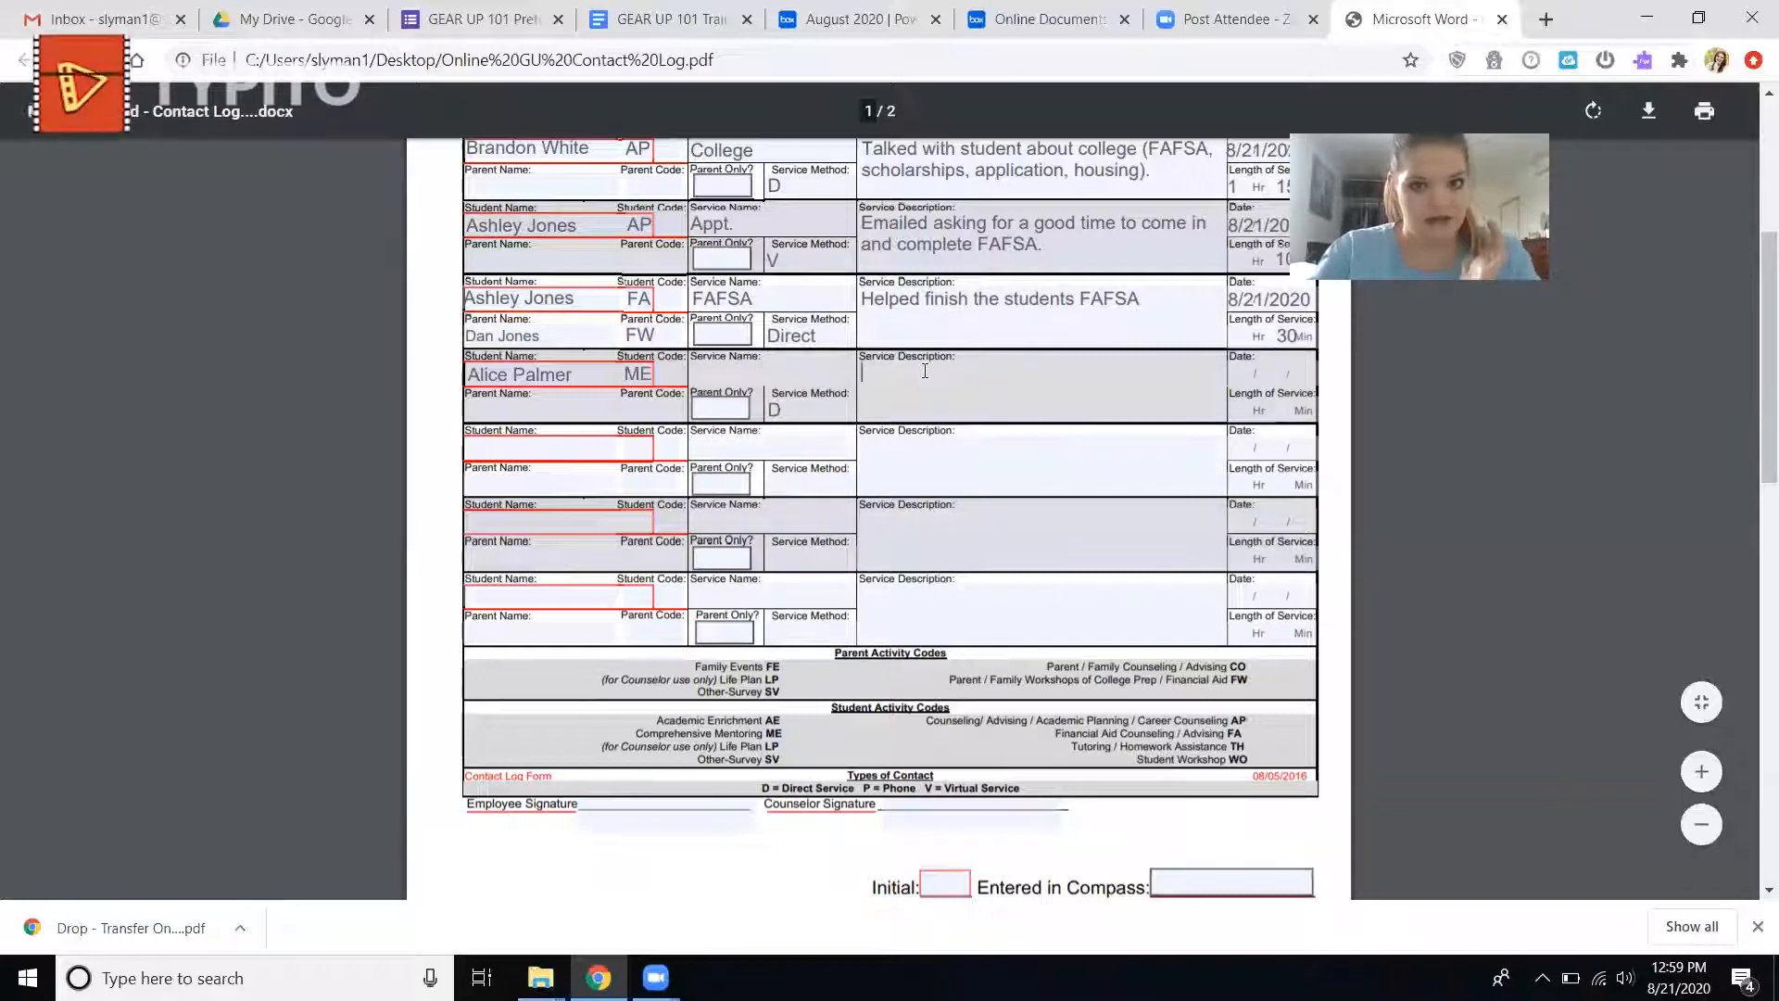
# Fill in the seventh entry's service name again as "Time management".
pyautogui.click(801, 367)
pyautogui.write('Time mana')
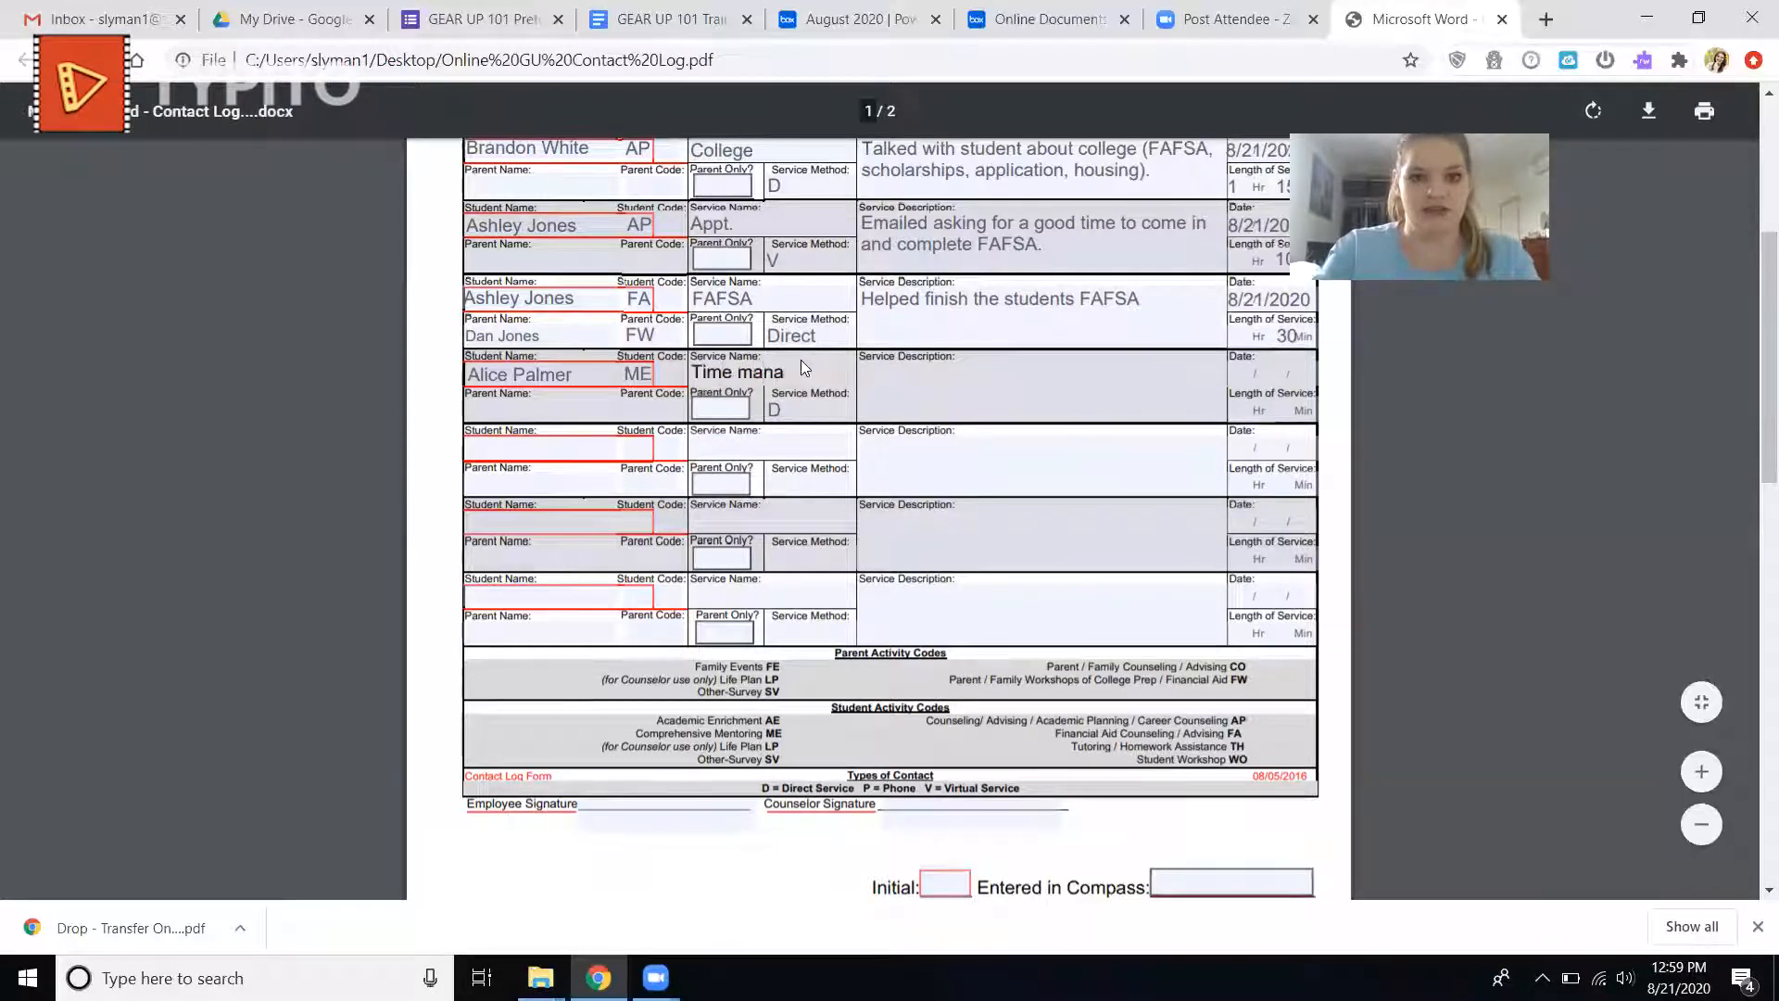
pyautogui.write('gement')
# Describe the seventh entry's service as "Talked with student about concerns balancing college life and work life.".
pyautogui.click(899, 406)
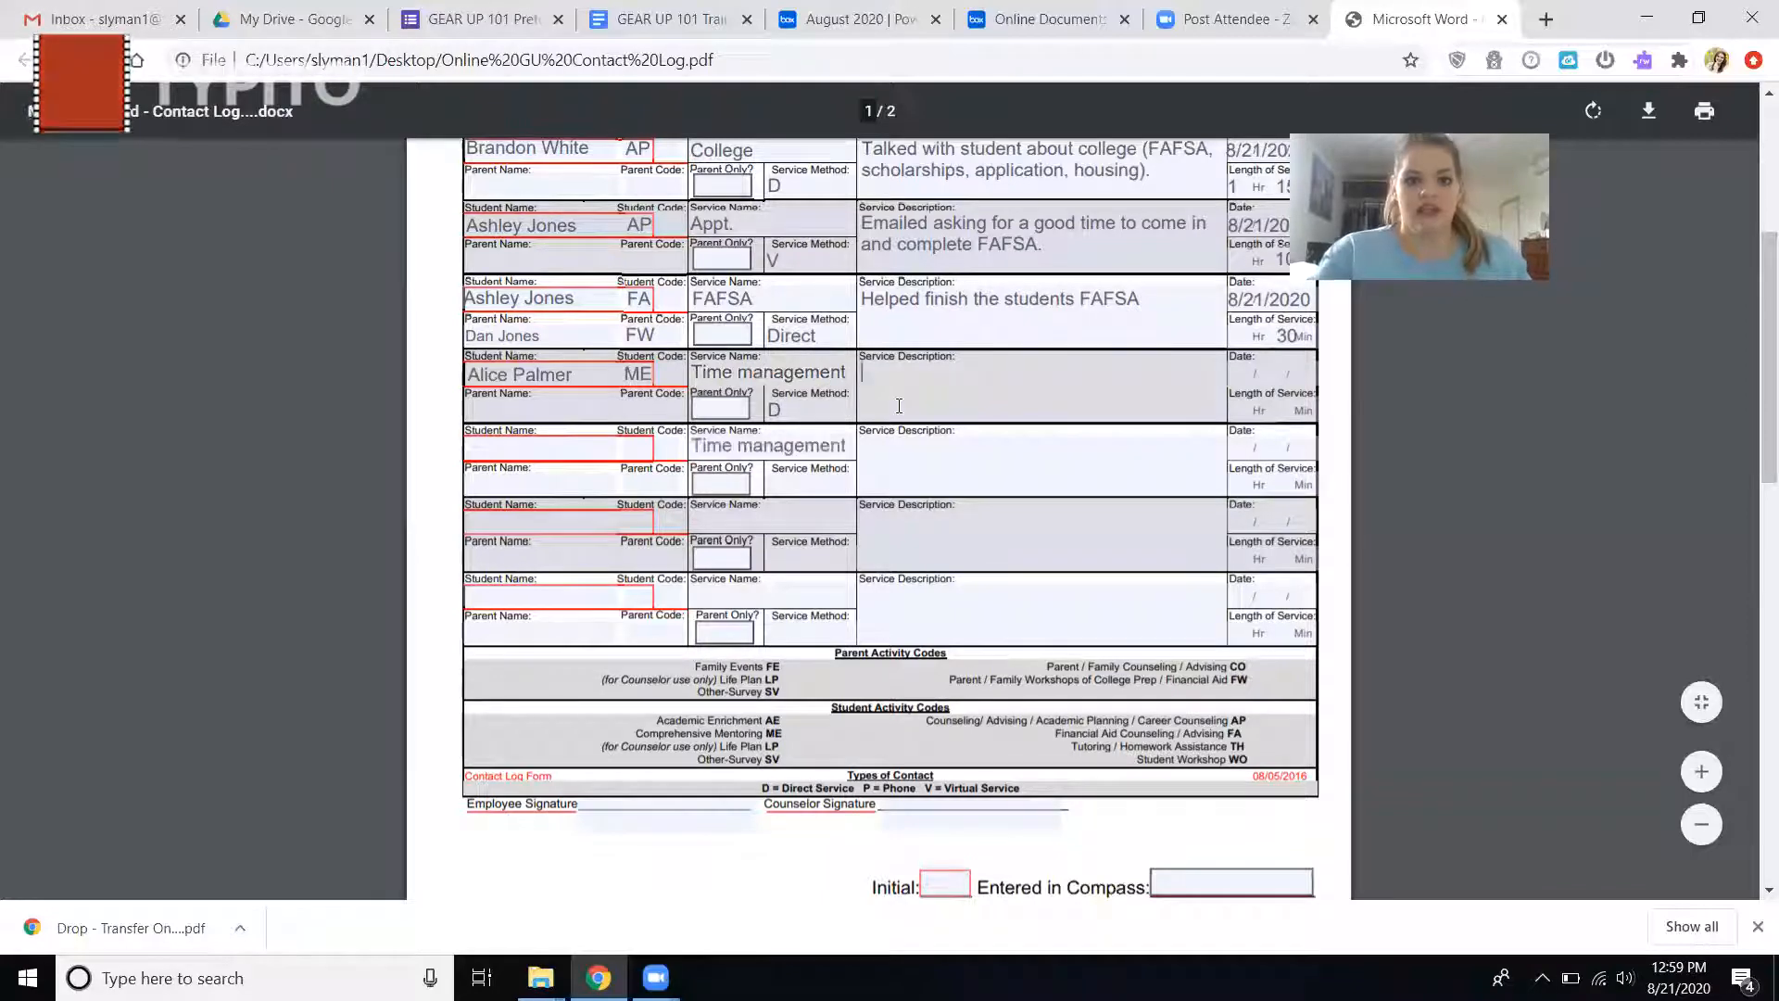
pyautogui.write('Takled w')
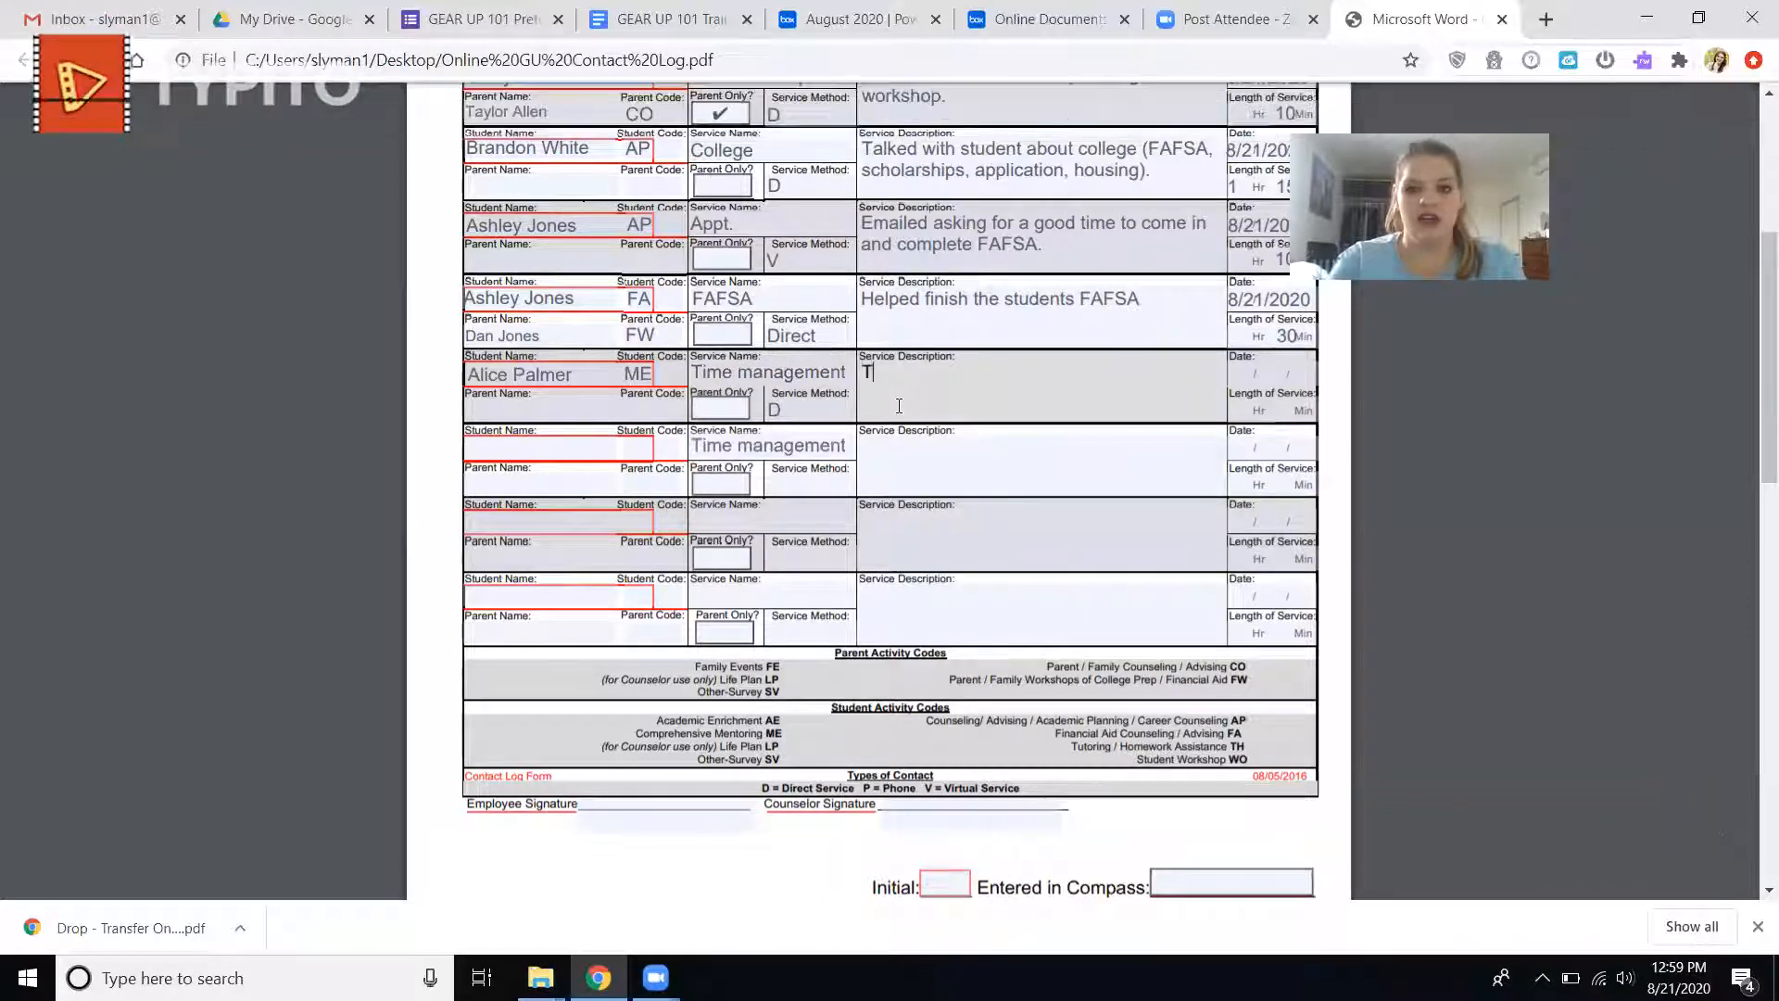
pyautogui.press('BackSpace')
pyautogui.press('BackSpace')
pyautogui.press('BackSpace')
pyautogui.press('BackSpace')
pyautogui.press('BackSpace')
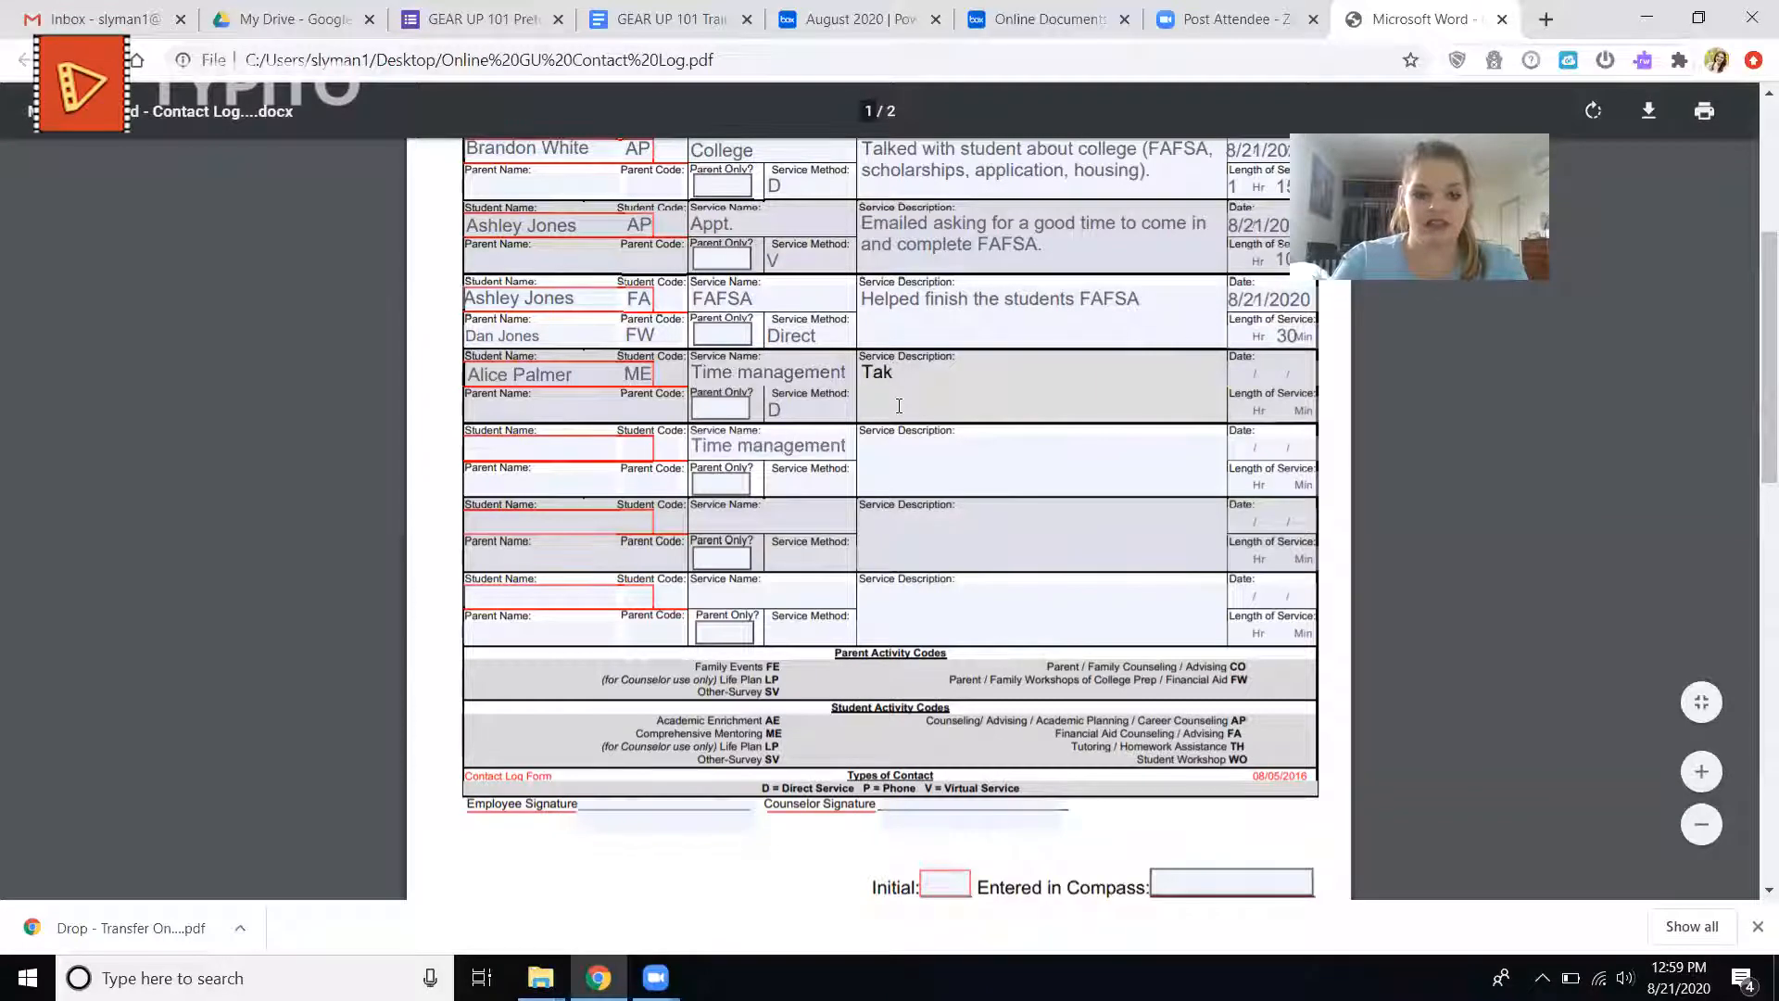
pyautogui.press('BackSpace')
pyautogui.write('lkd w')
pyautogui.press('BackSpace')
pyautogui.press('BackSpace')
pyautogui.press('BackSpace')
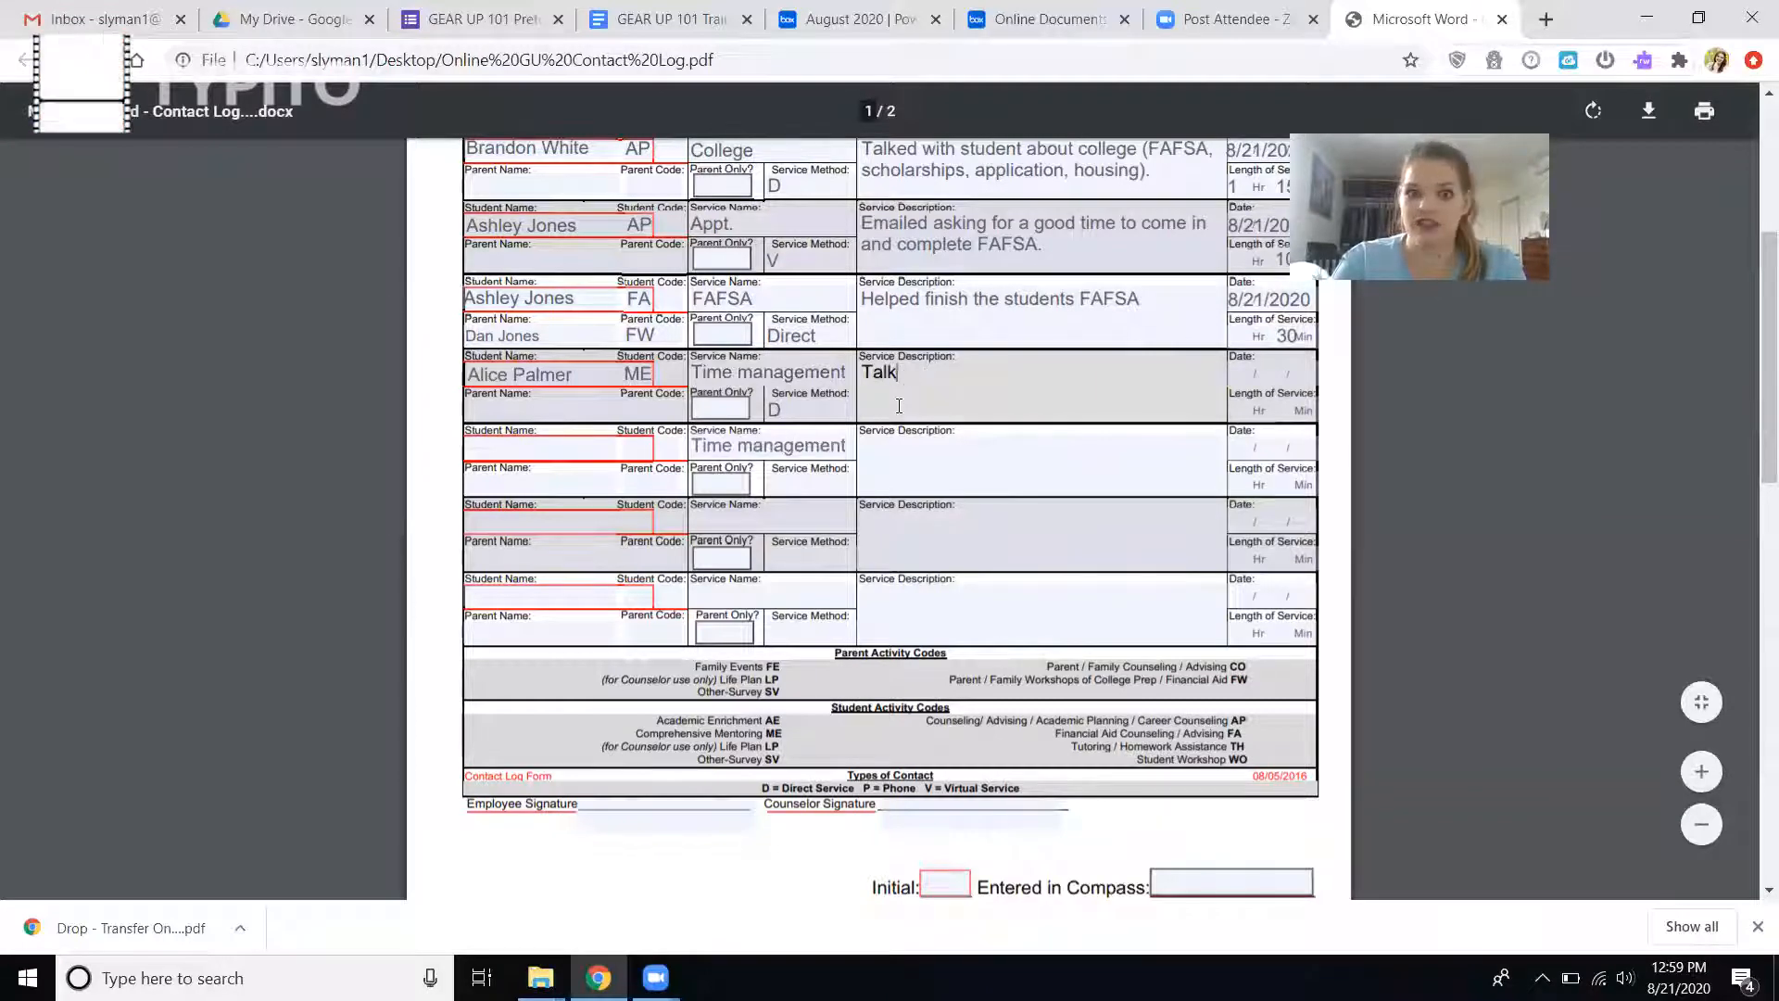
pyautogui.write('ed with student ')
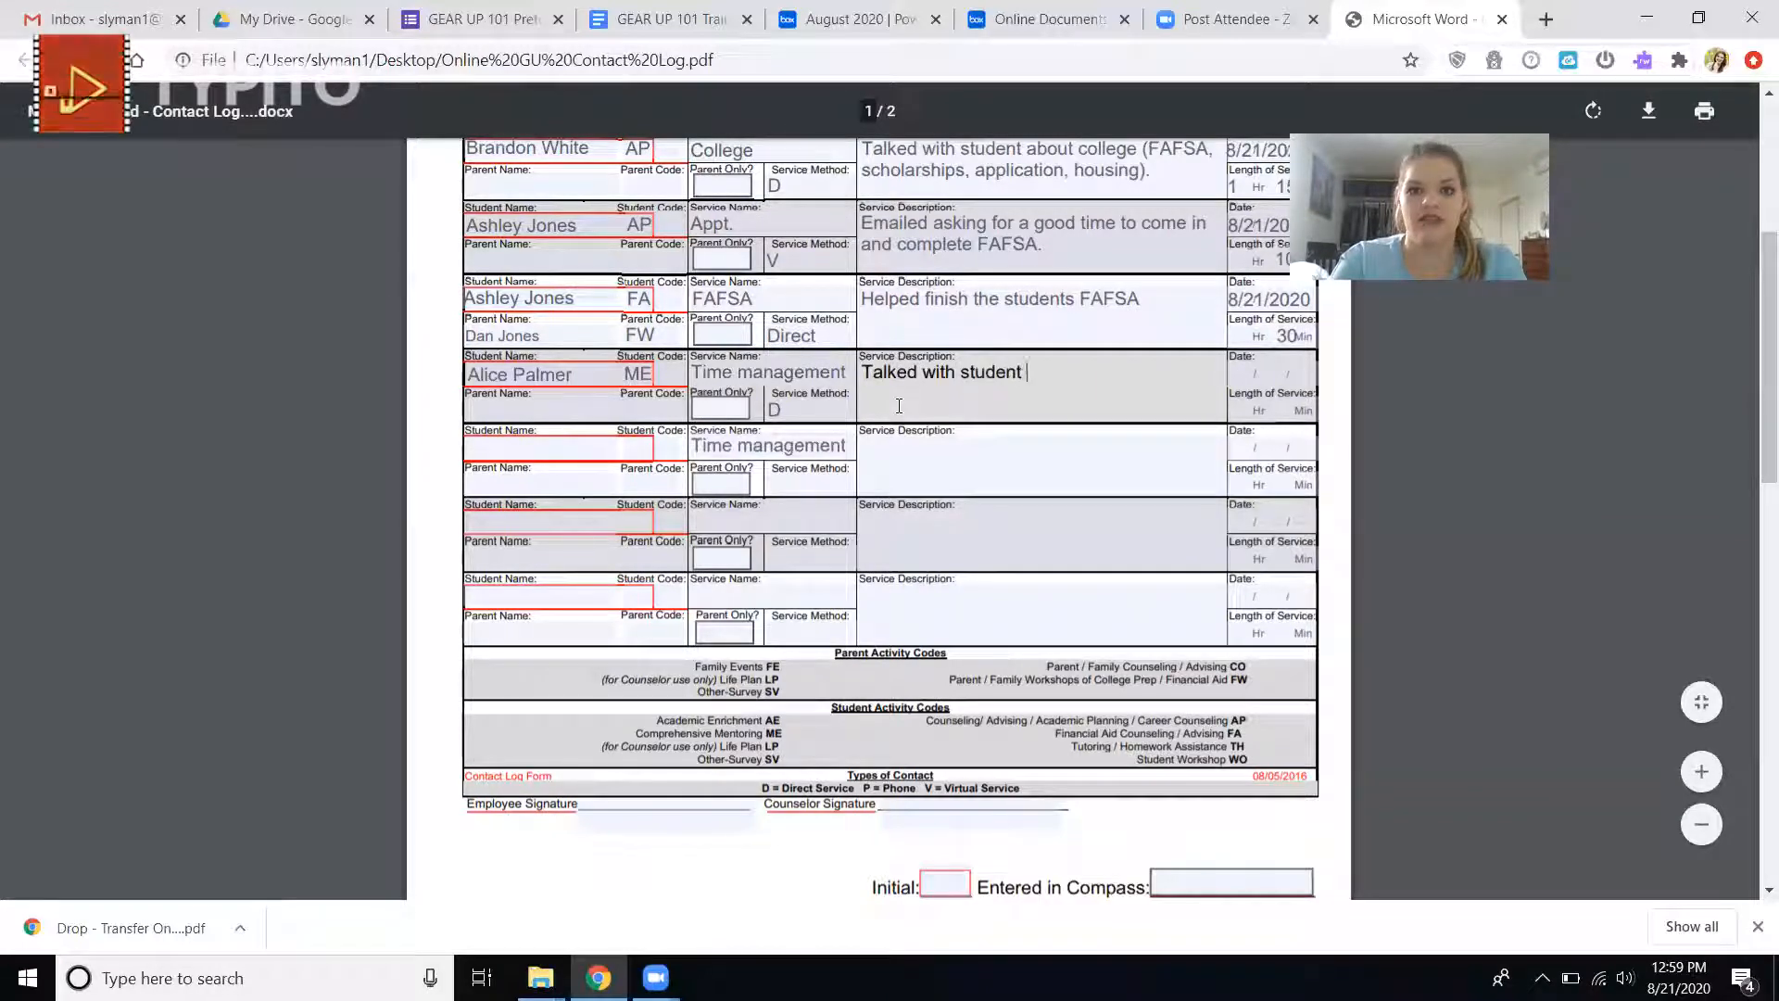
pyautogui.write('about conc')
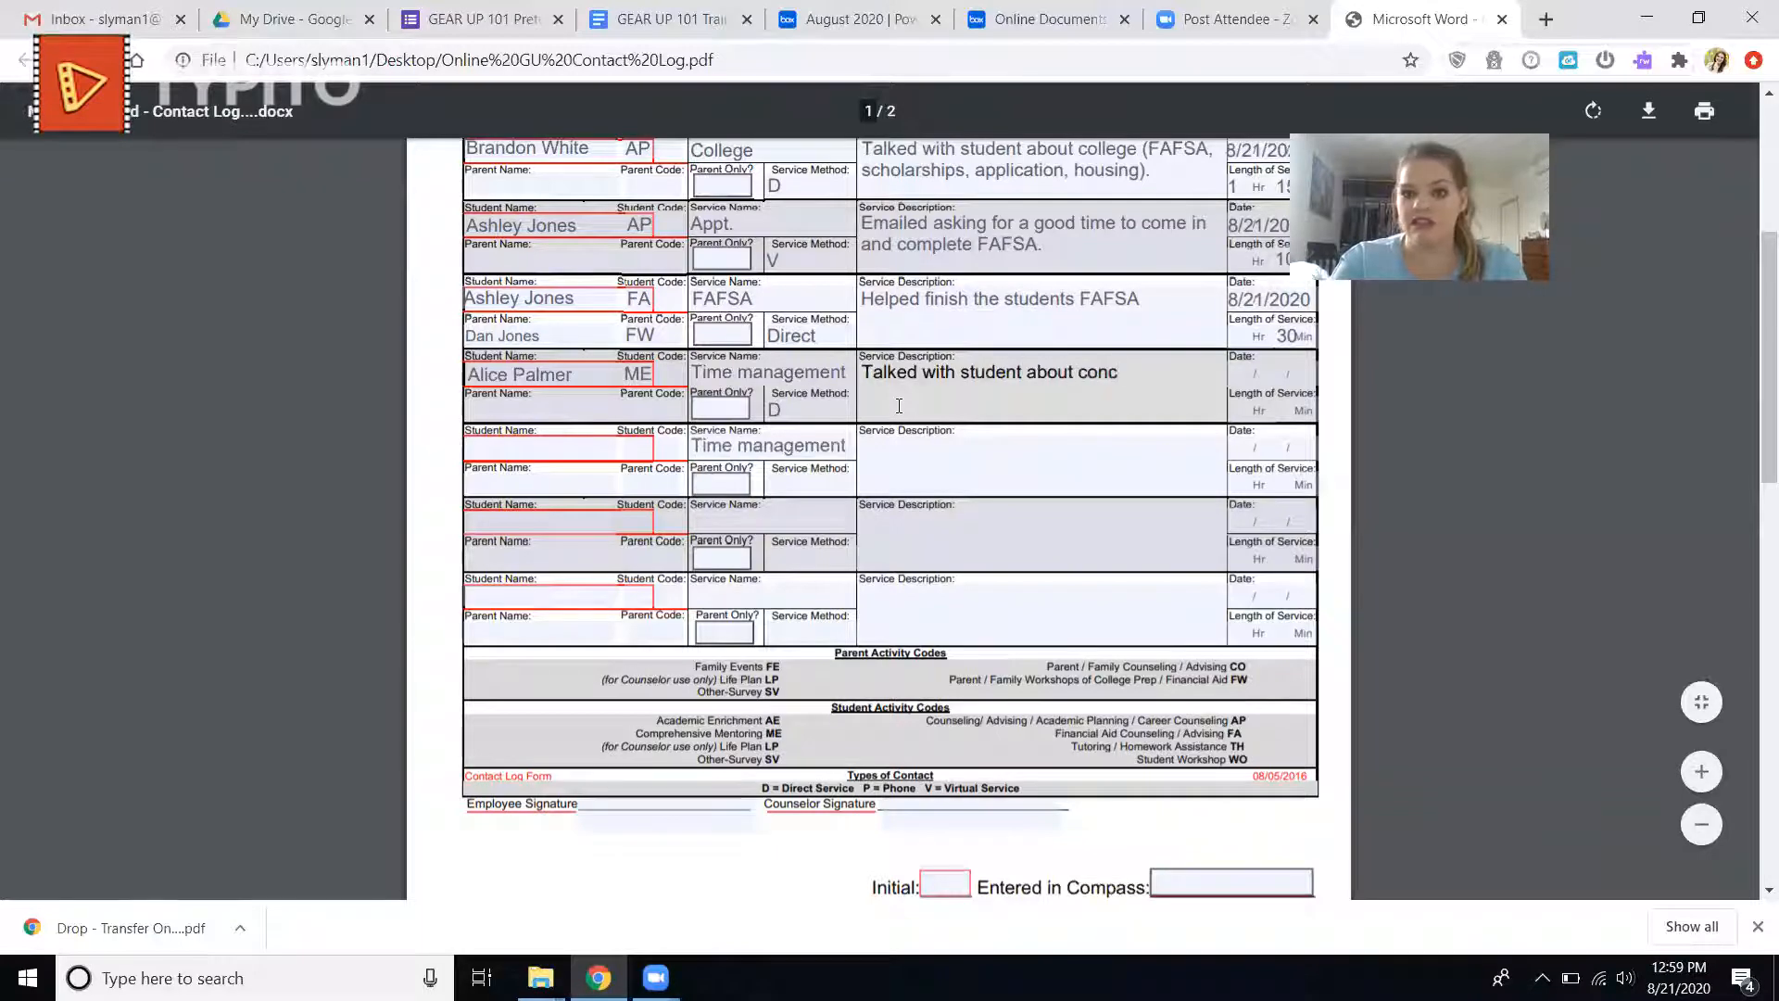
pyautogui.write('erns balancing')
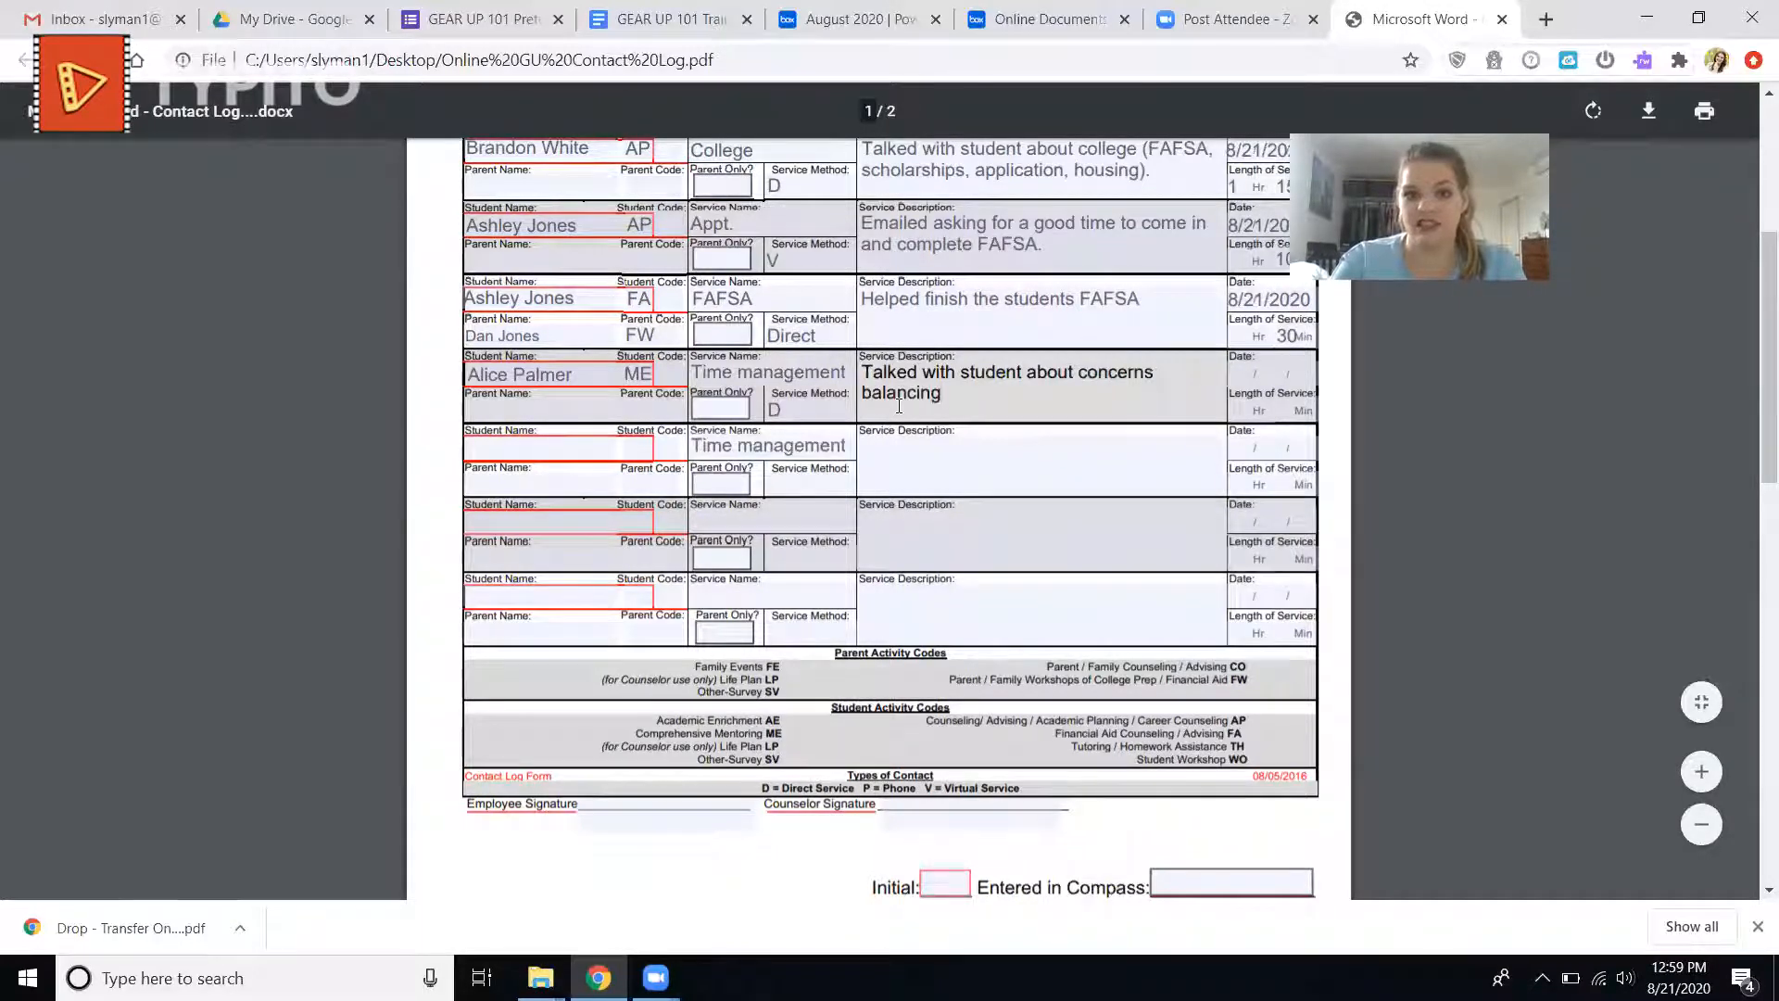
pyautogui.write(' college life a')
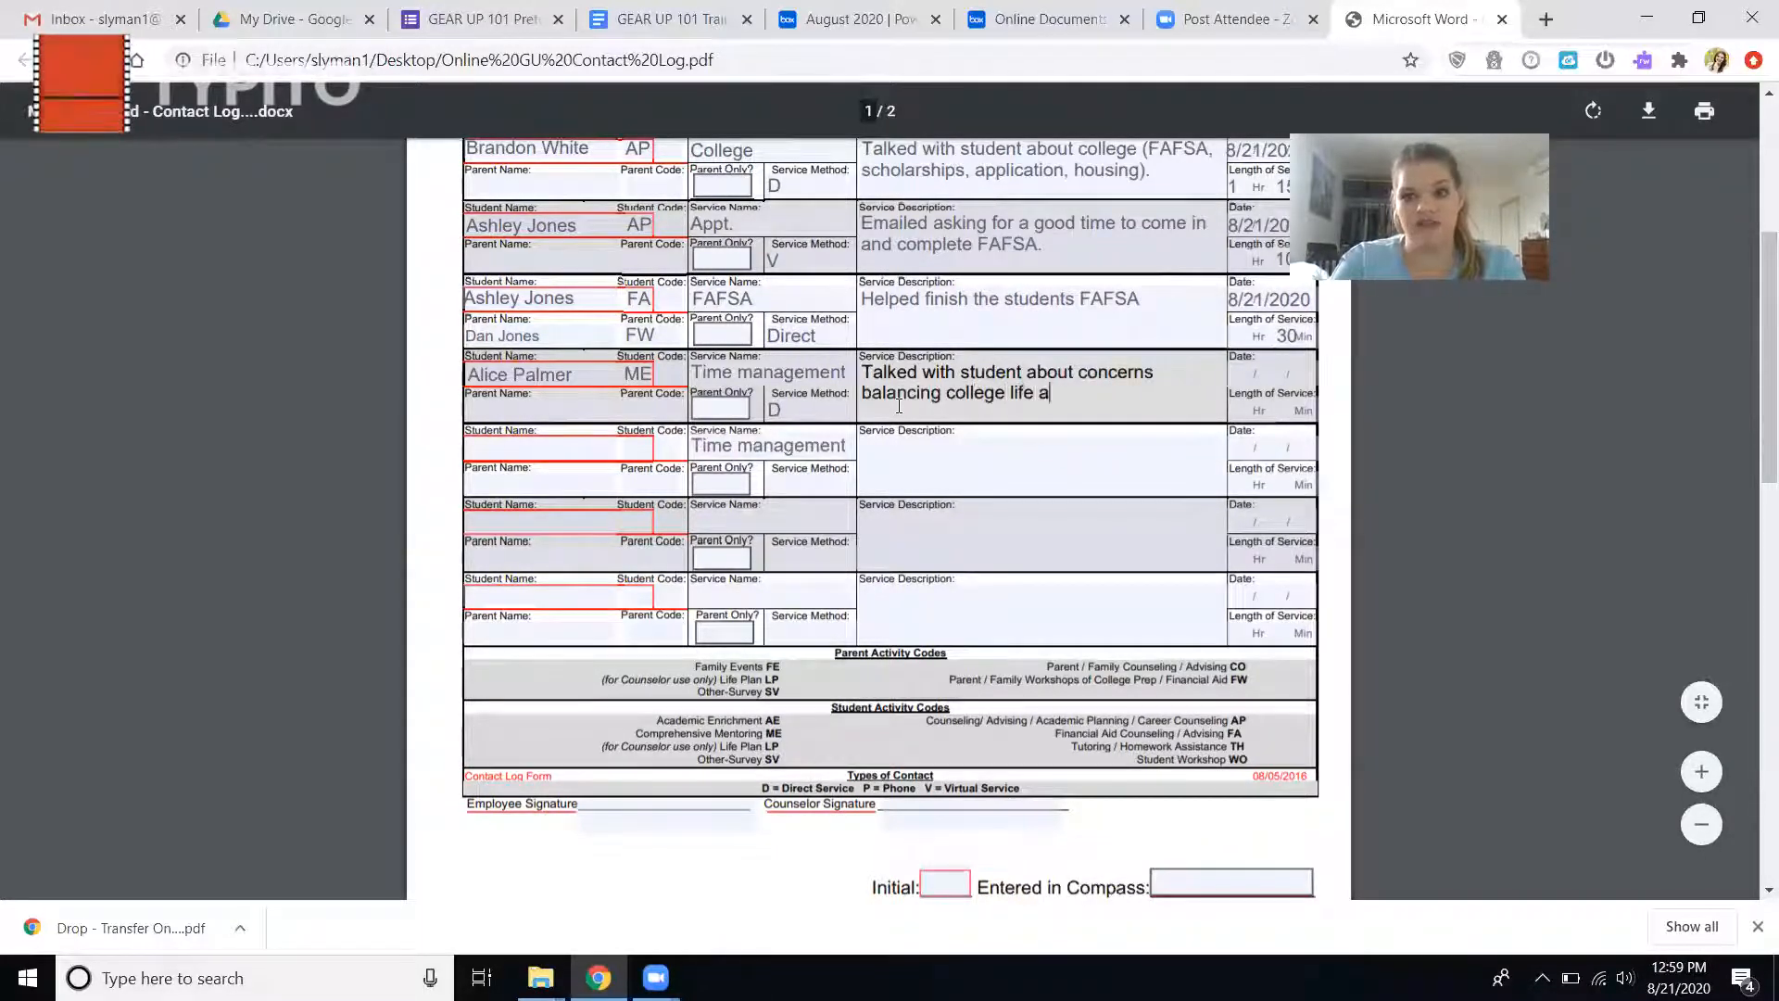
pyautogui.write('nd work life.')
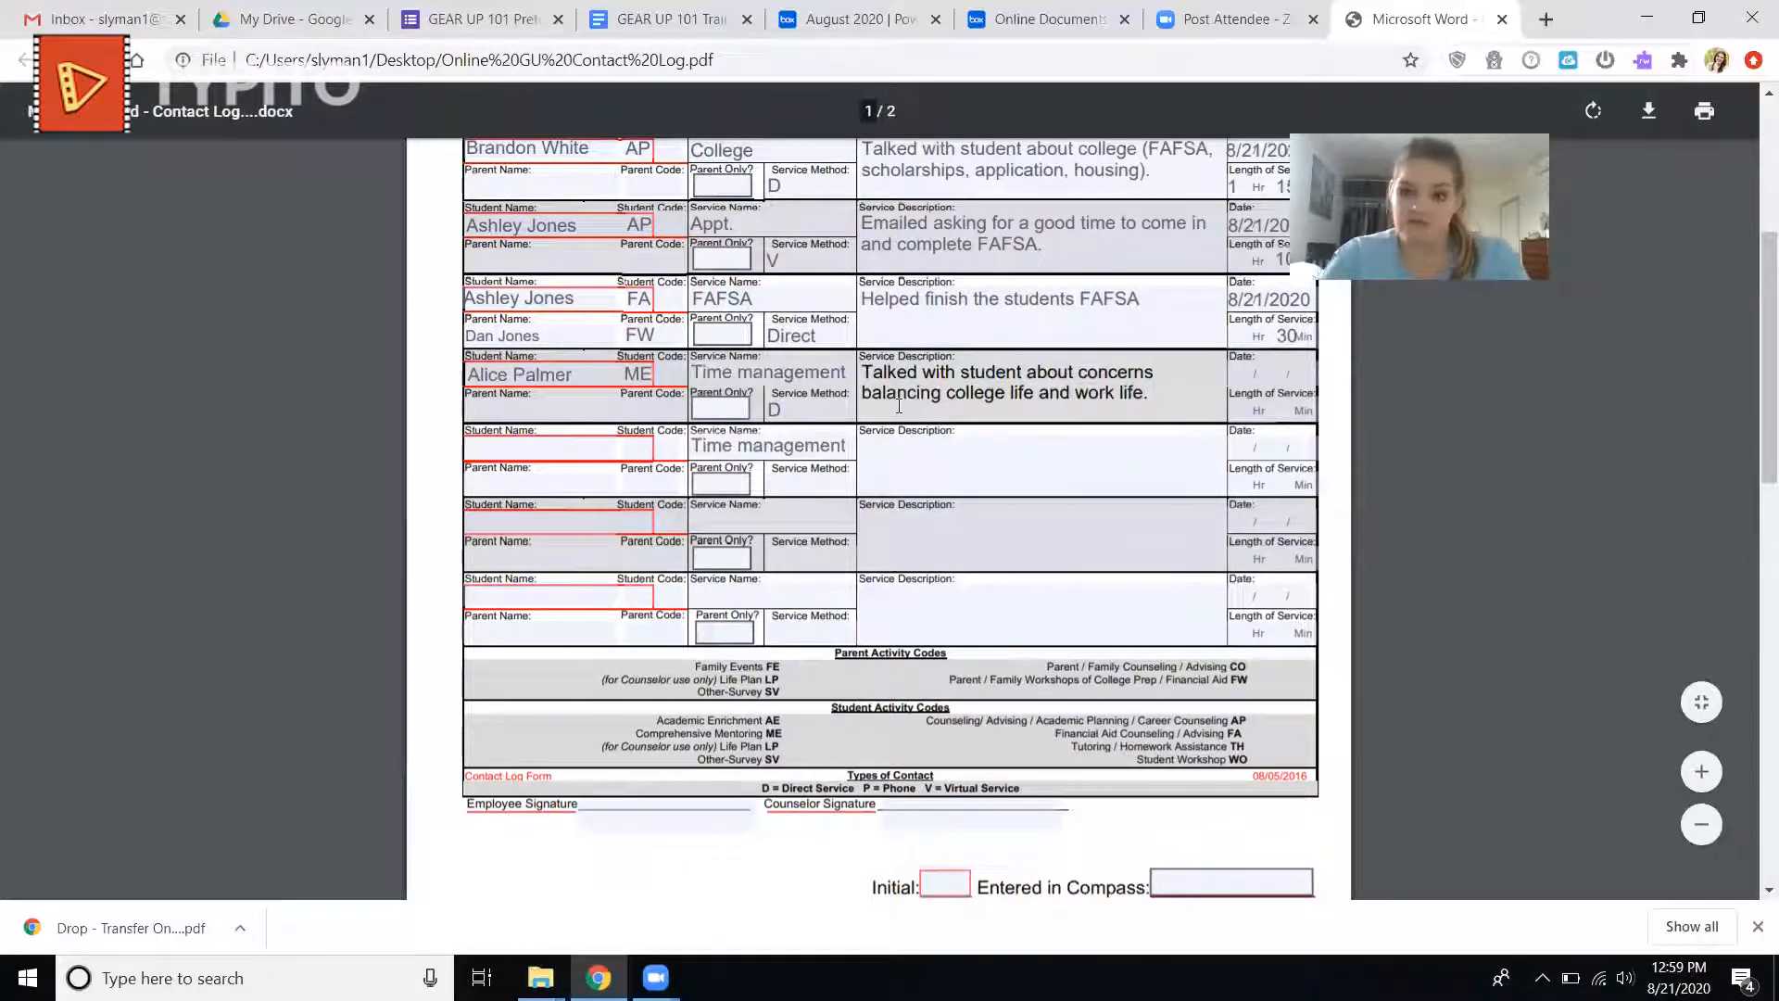
# Set the seventh entry's date to 8/21/2020 and its length of service to 40 minutes.
pyautogui.click(1251, 363)
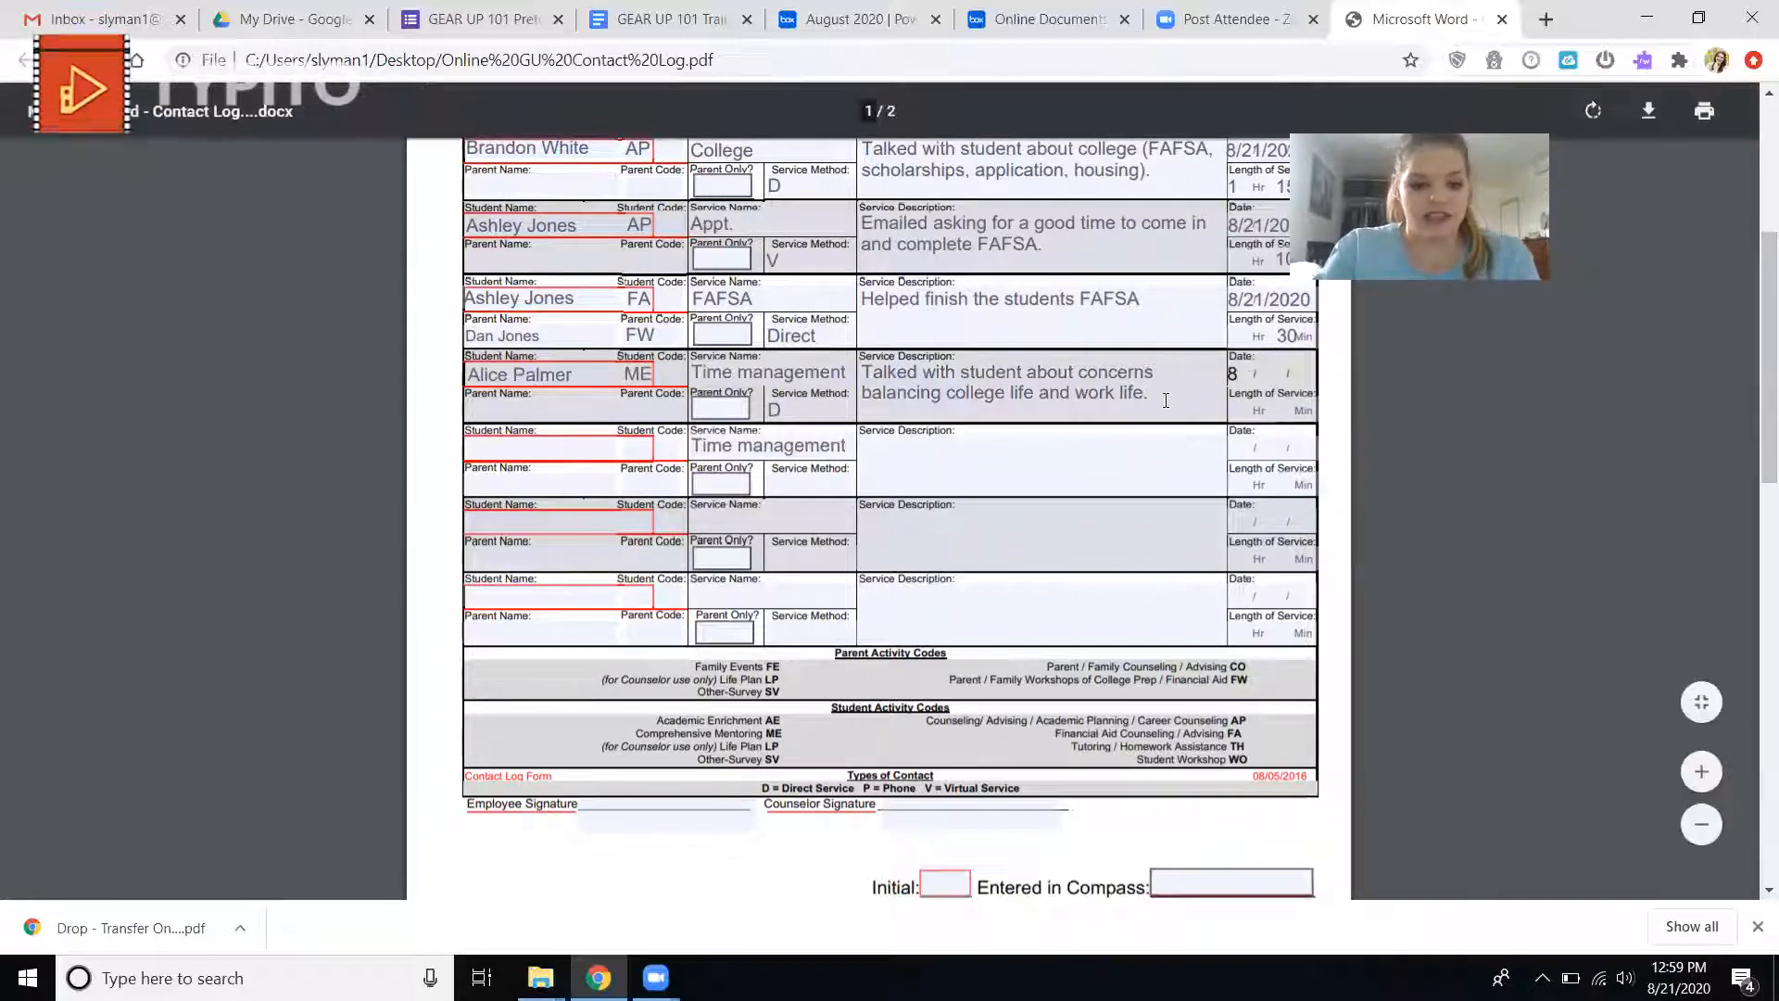
pyautogui.write('8/21/2020')
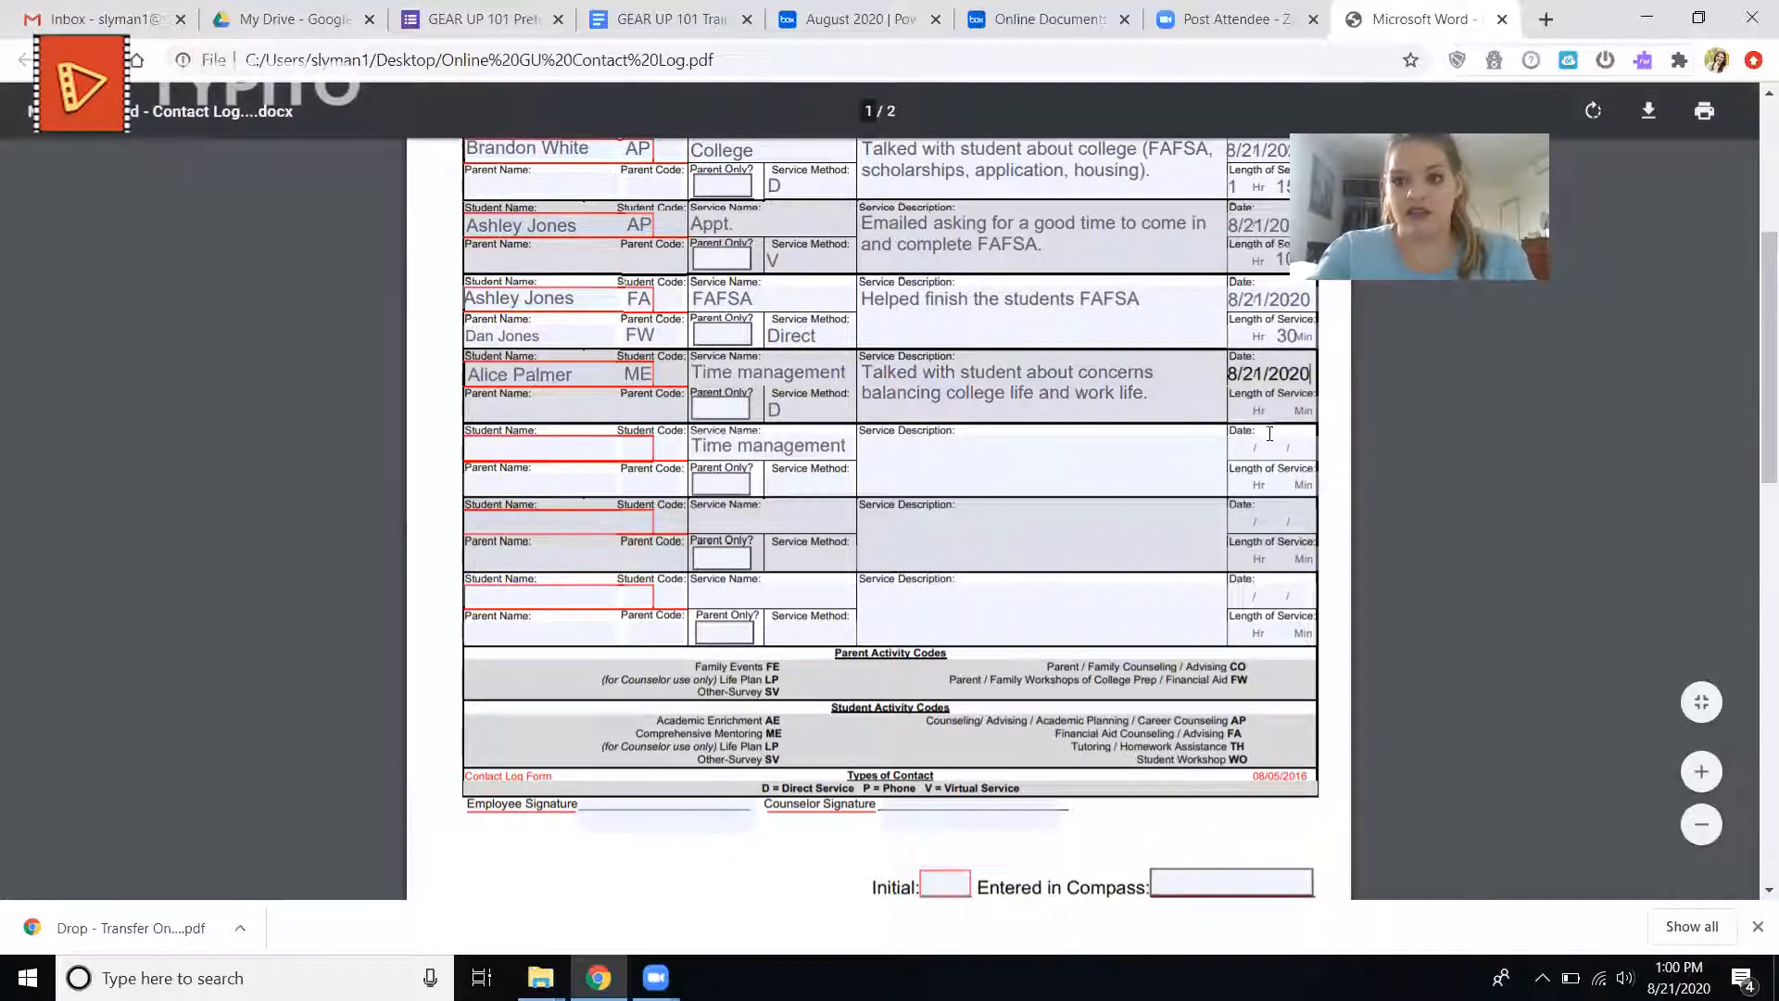
pyautogui.click(1277, 417)
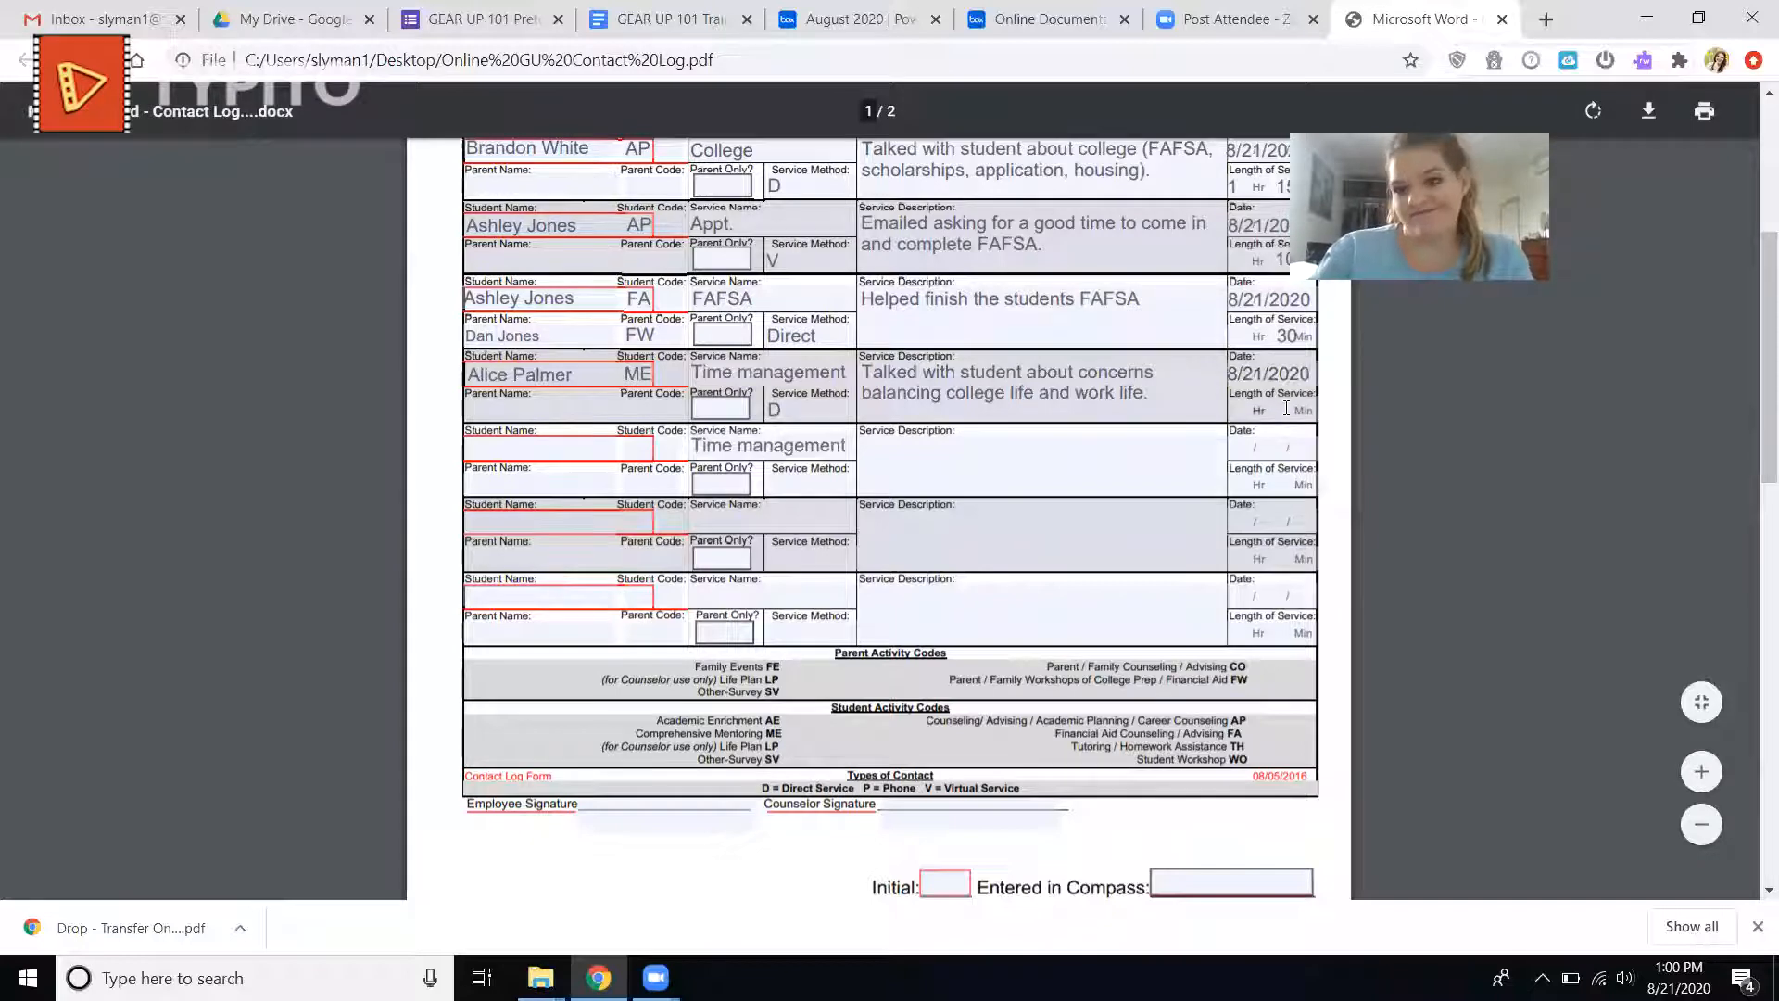
pyautogui.click(1287, 407)
pyautogui.write('40')
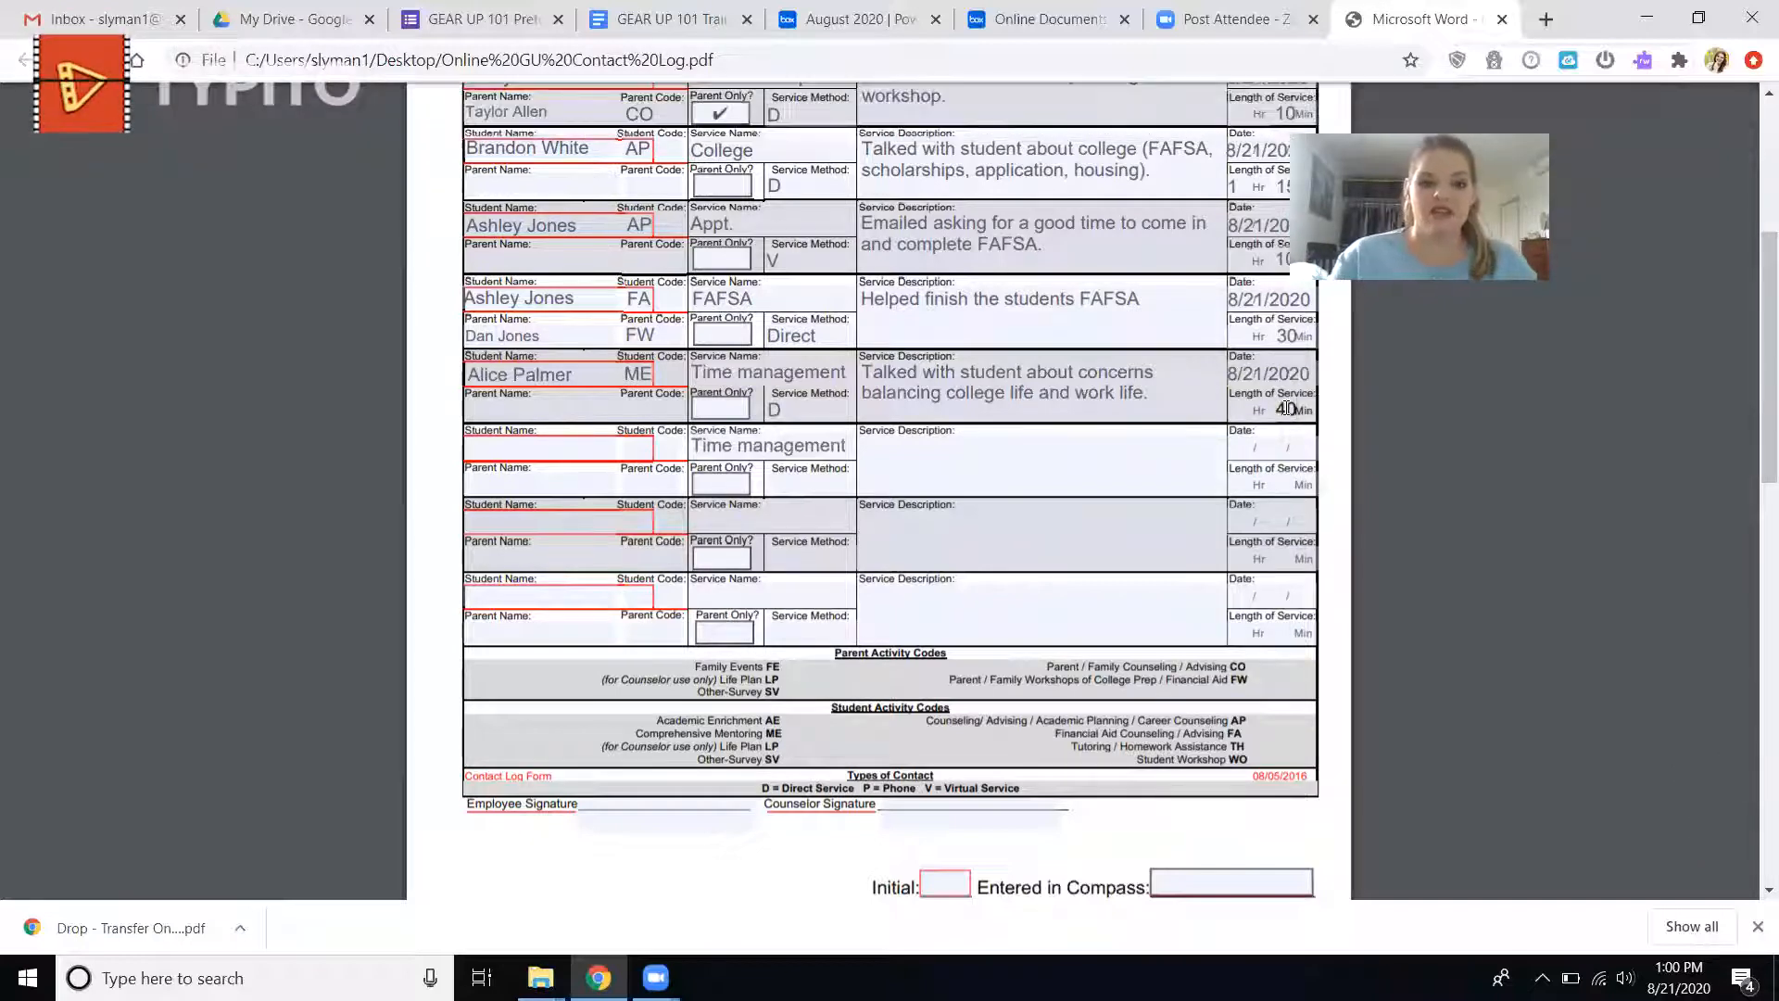
# Enter 8/30/2020 as the date of the last log entry on the page and clear it again.
pyautogui.scroll(-1, 614, 814)
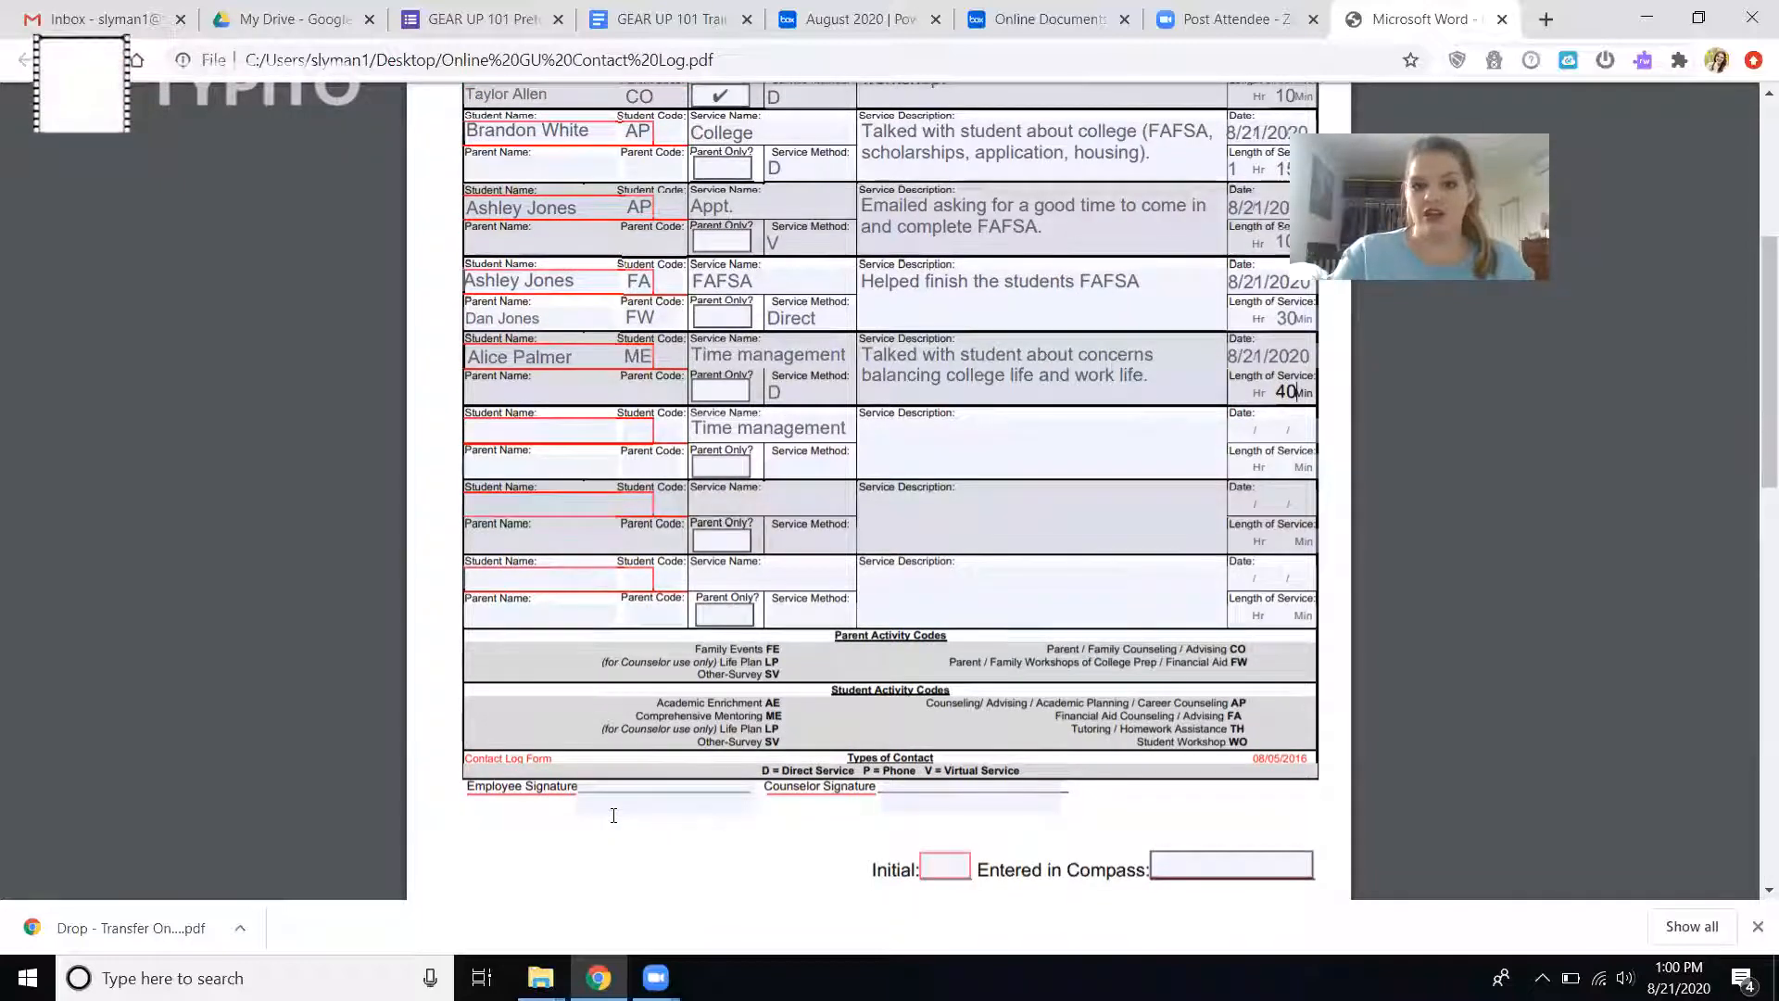
pyautogui.click(1240, 576)
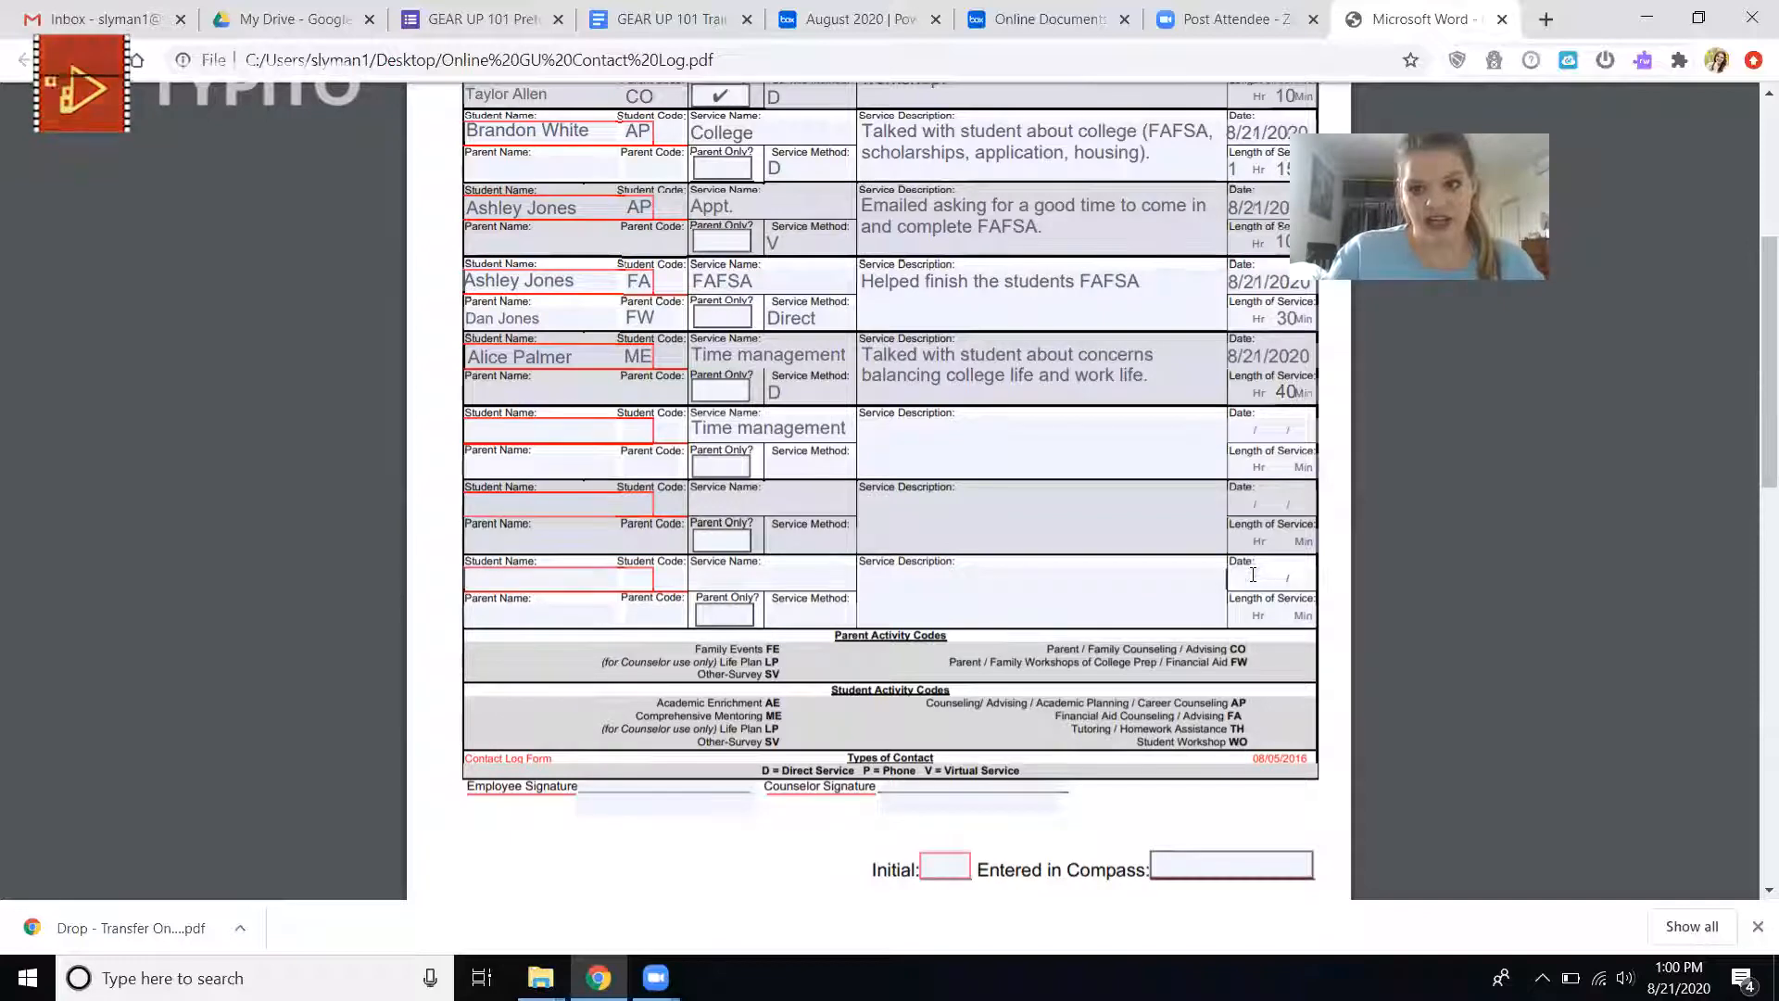
pyautogui.write('8')
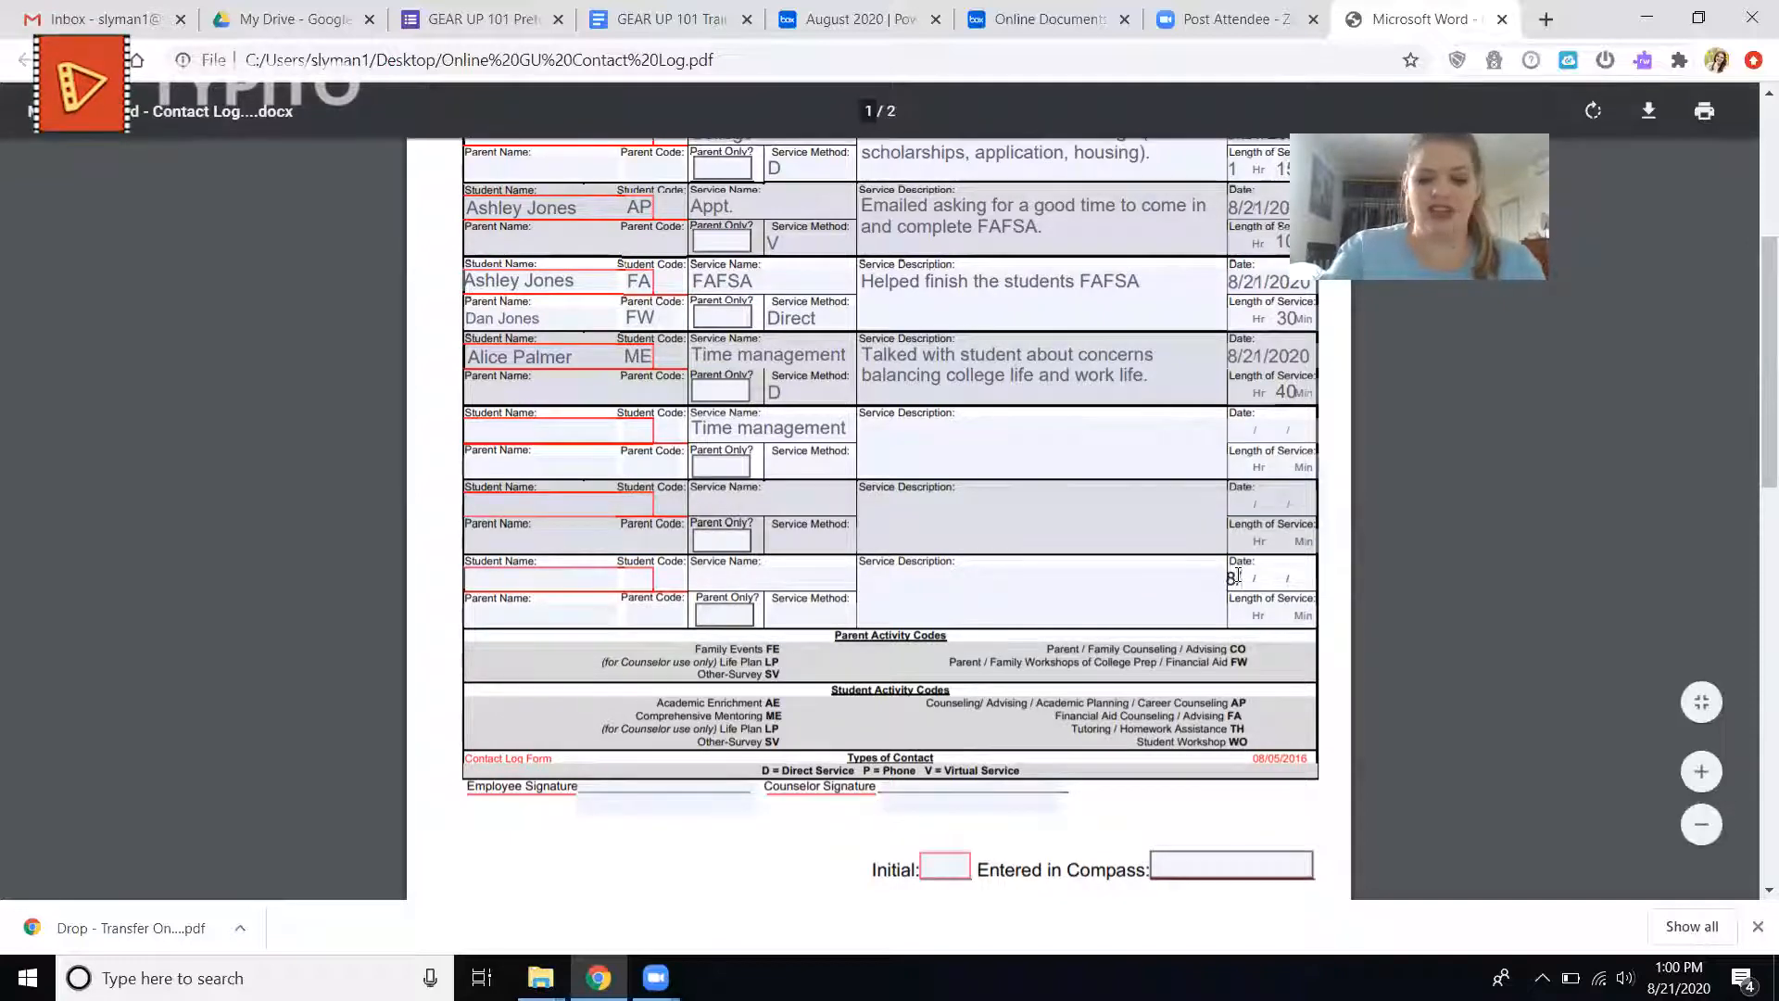
pyautogui.write('/30/2020')
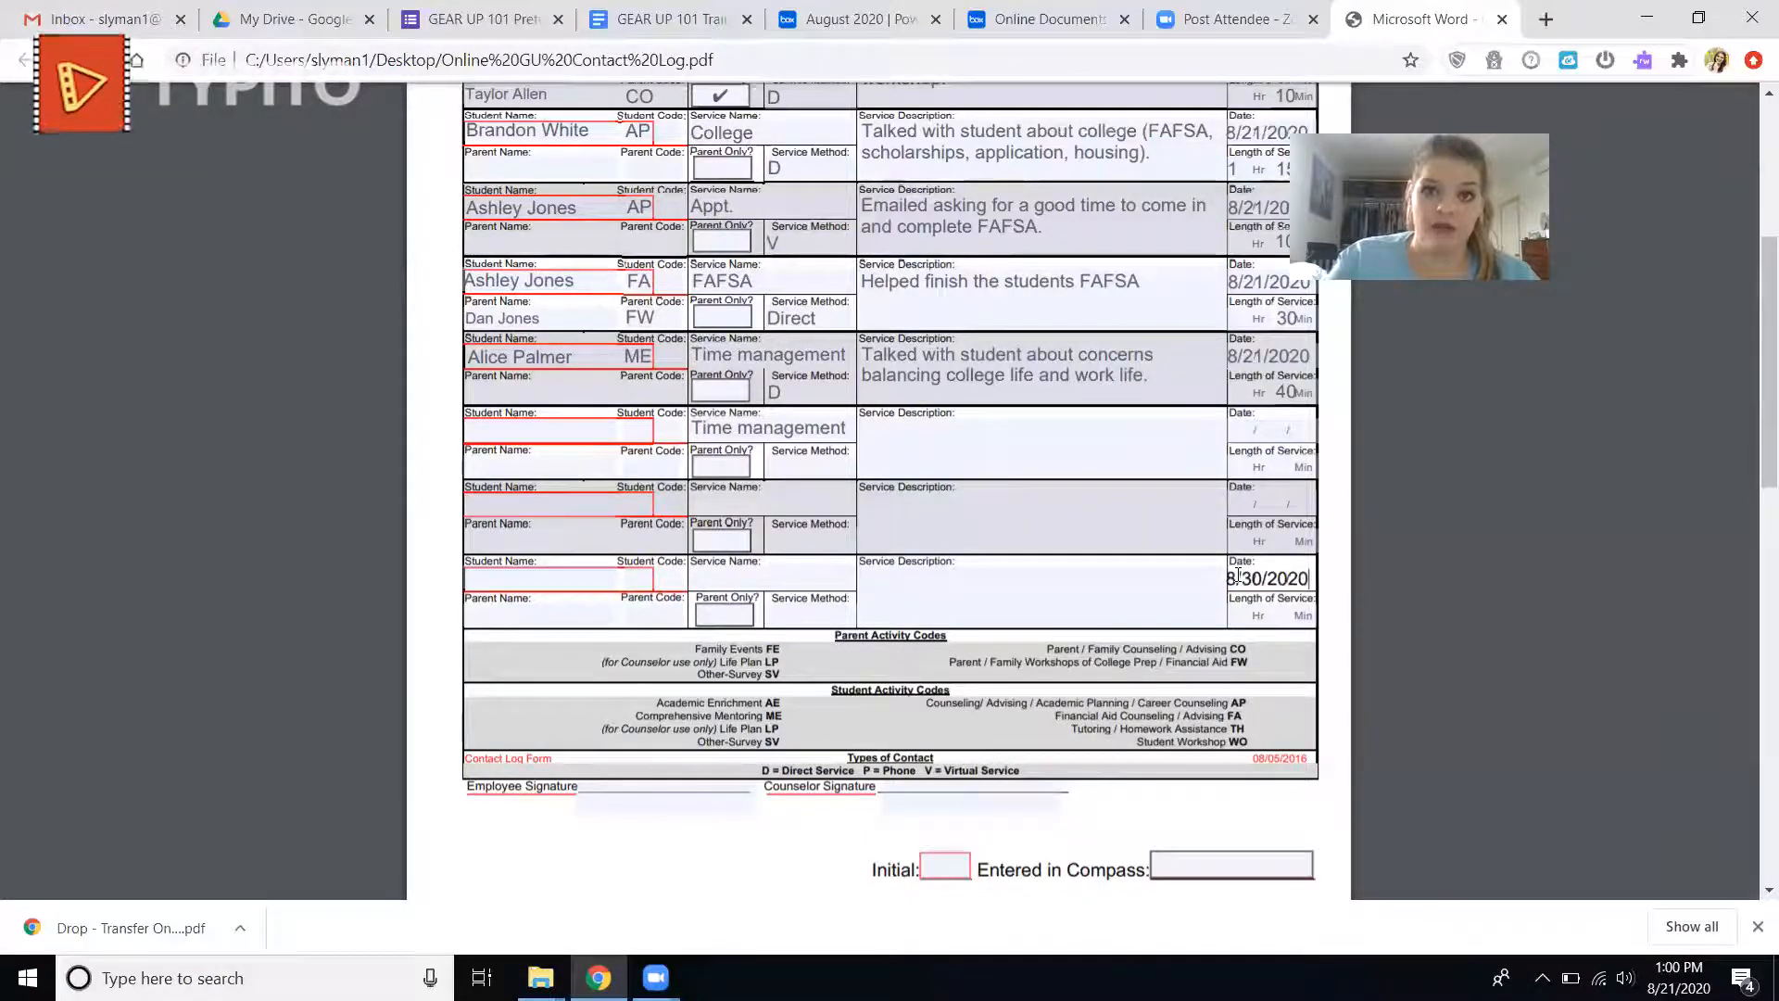
pyautogui.press('BackSpace')
pyautogui.press('BackSpace')
pyautogui.press('BackSpace')
pyautogui.press('BackSpace')
pyautogui.press('BackSpace')
pyautogui.press('BackSpace')
pyautogui.press('BackSpace')
pyautogui.press('BackSpace')
pyautogui.press('BackSpace')
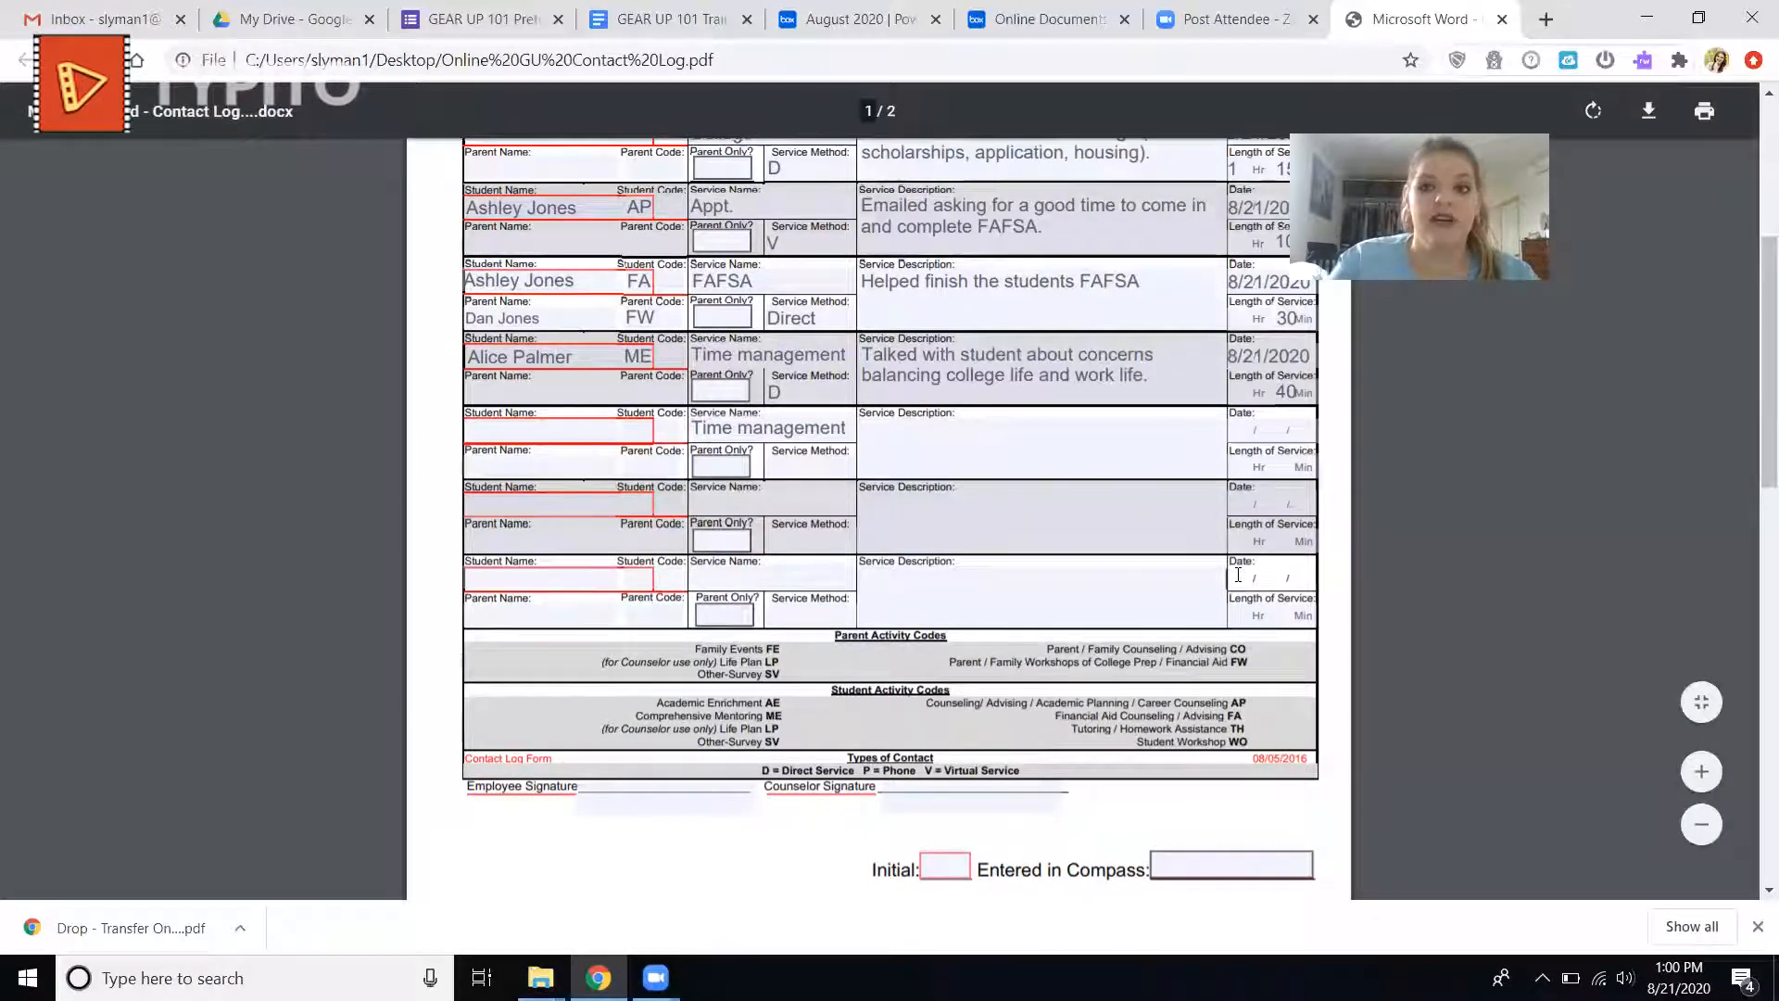